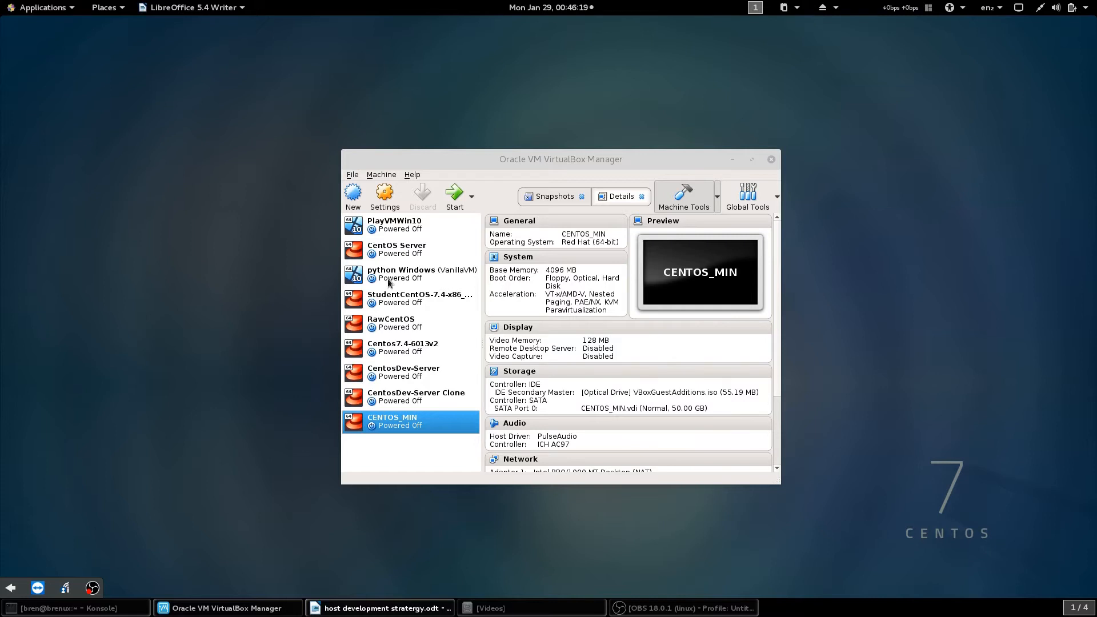
Step: Create a full clone of the CENTOS_MIN virtual machine named Centos_Dev_Env, reinitializing the MAC address of all network cards
right_click(435, 425)
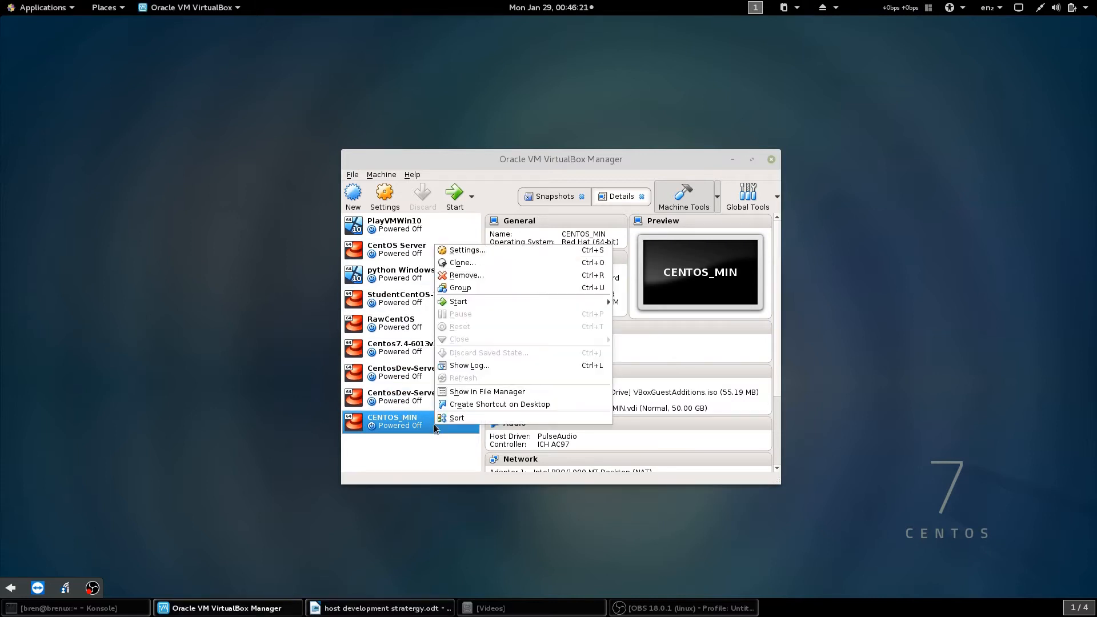
left_click(471, 263)
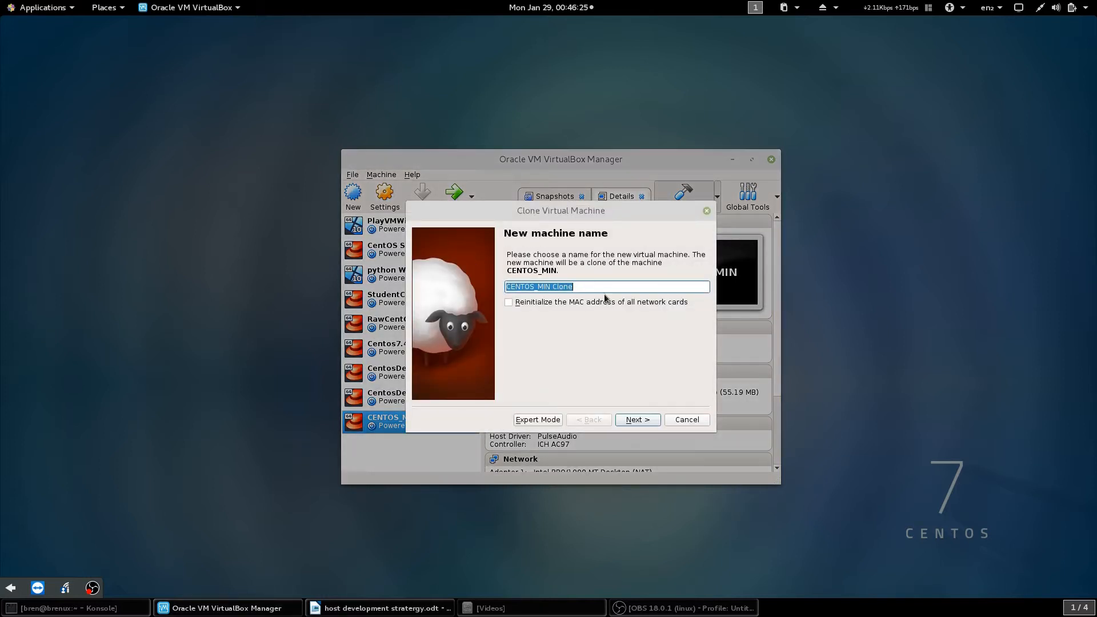
left_click(592, 286)
left_click_drag(592, 286, 482, 289)
type("Dev")
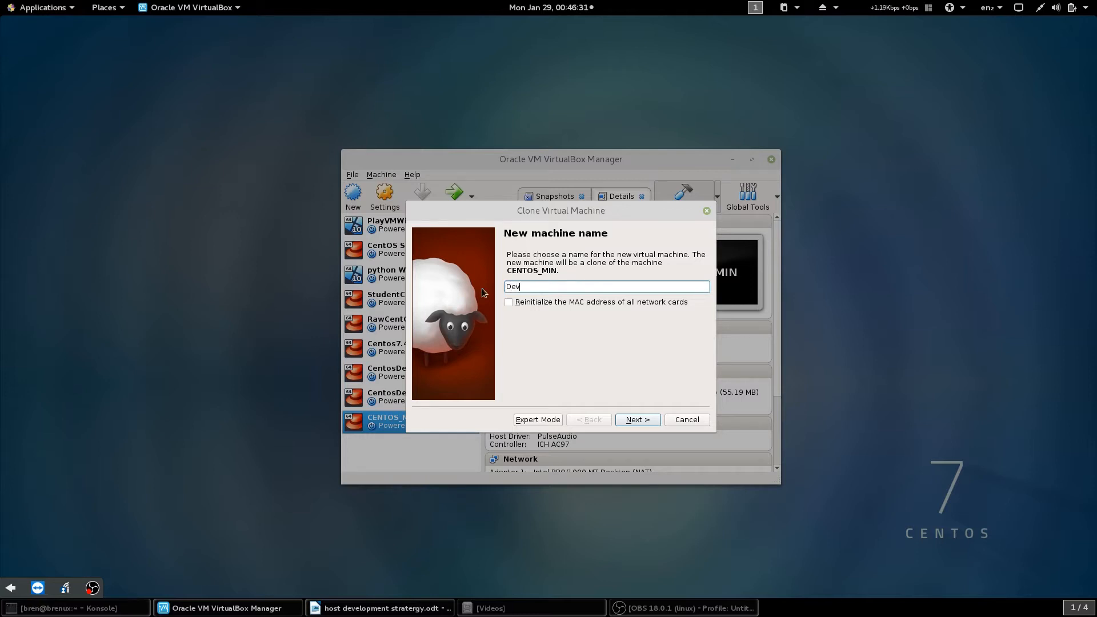
key("BackSpace")
key("BackSpace")
type("Centos_Dev_Env")
left_click(509, 303)
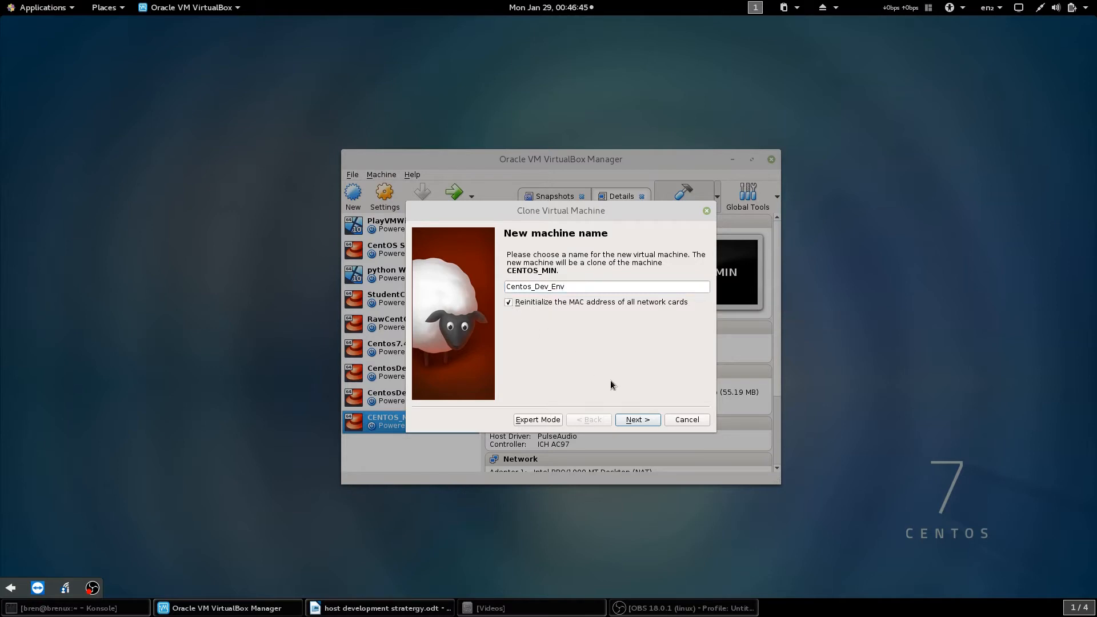
left_click(630, 422)
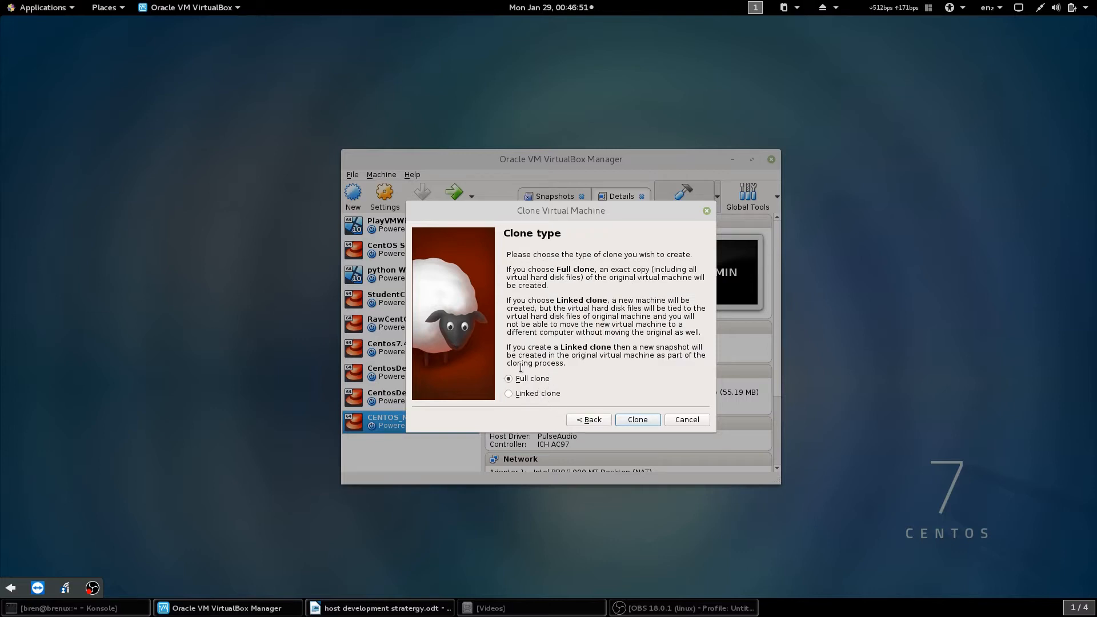
left_click(635, 420)
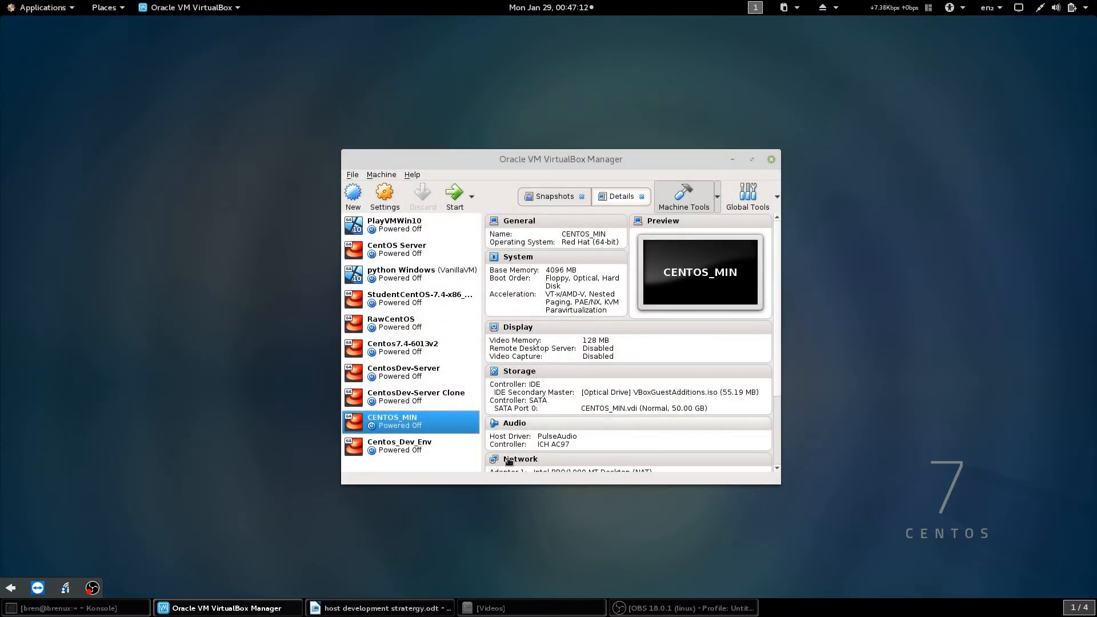
Step: Enable network Adapter 2 on CENTOS_MIN and attach it to the internal network devnet
scroll(528, 404, "down", 2)
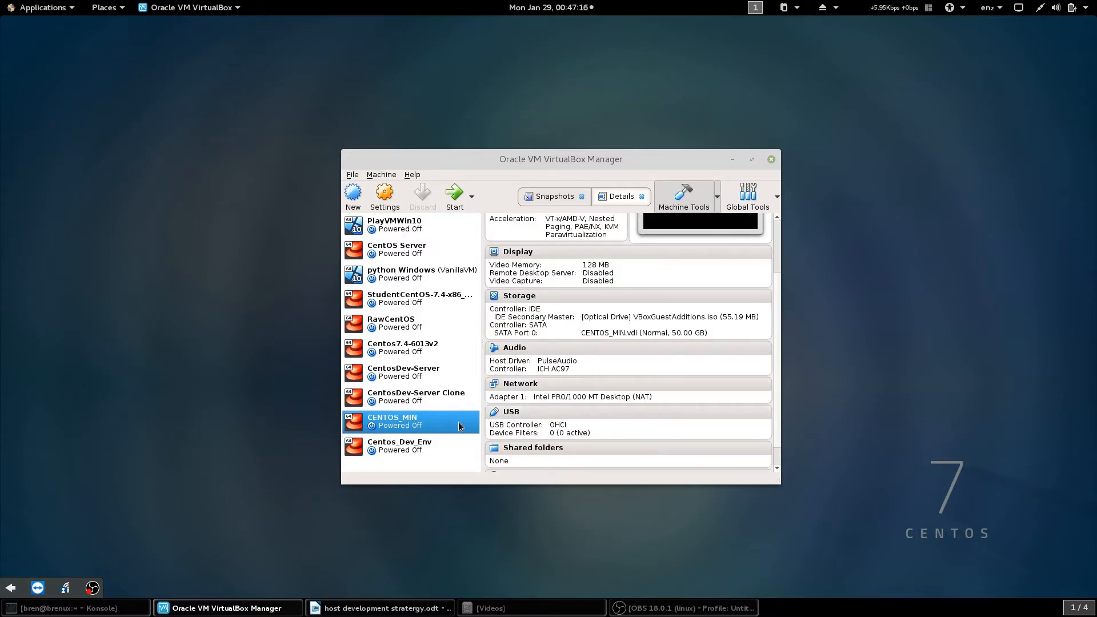
left_click(521, 384)
left_click(479, 310)
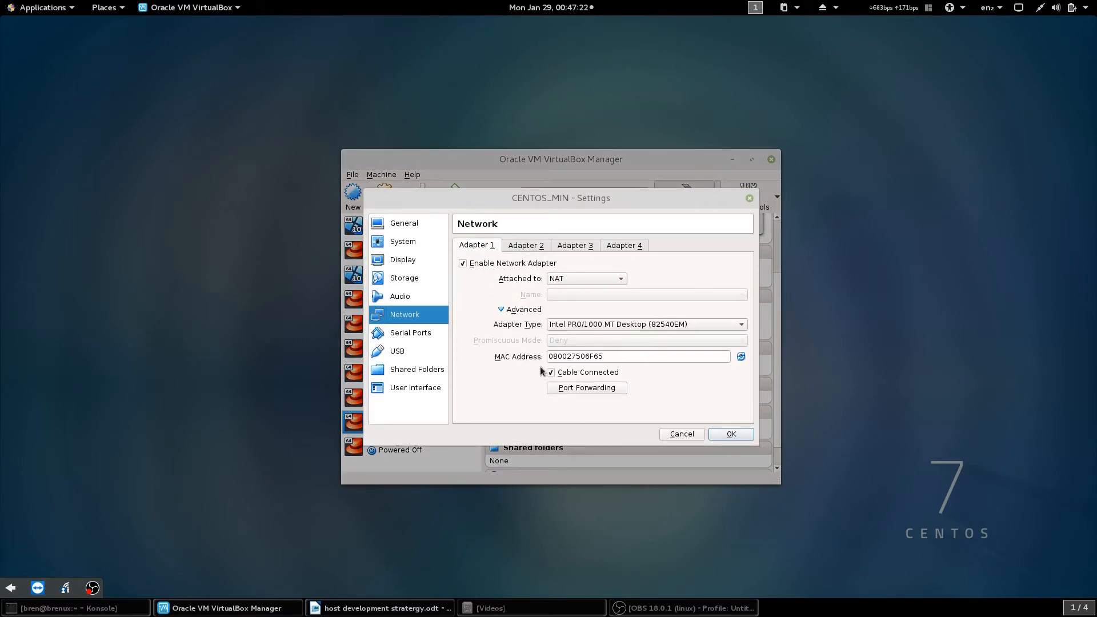
left_click(529, 247)
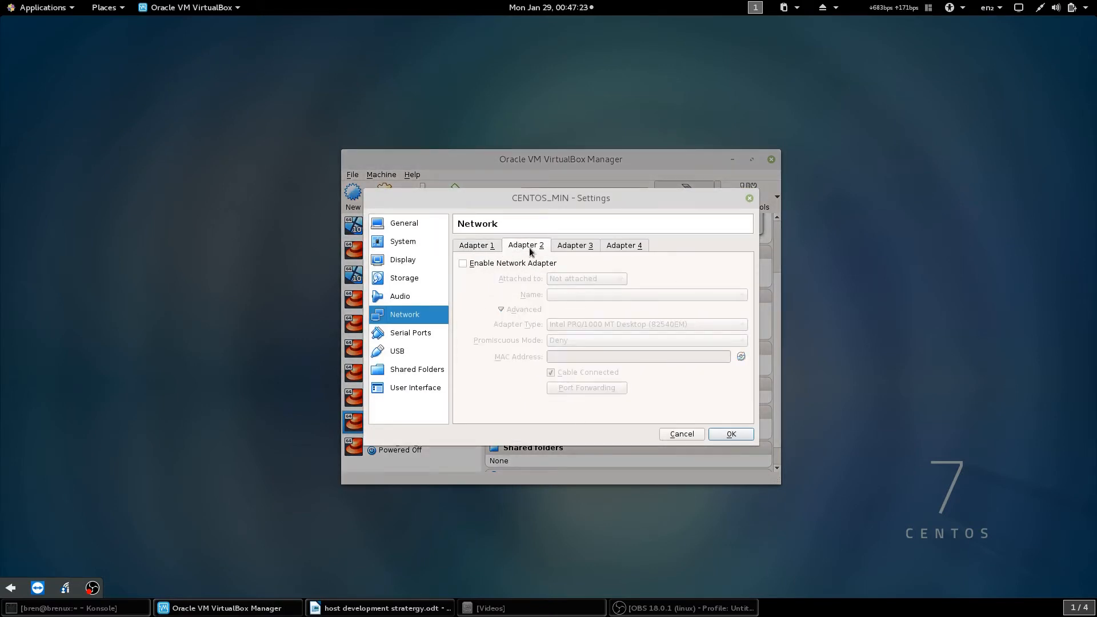
left_click(484, 266)
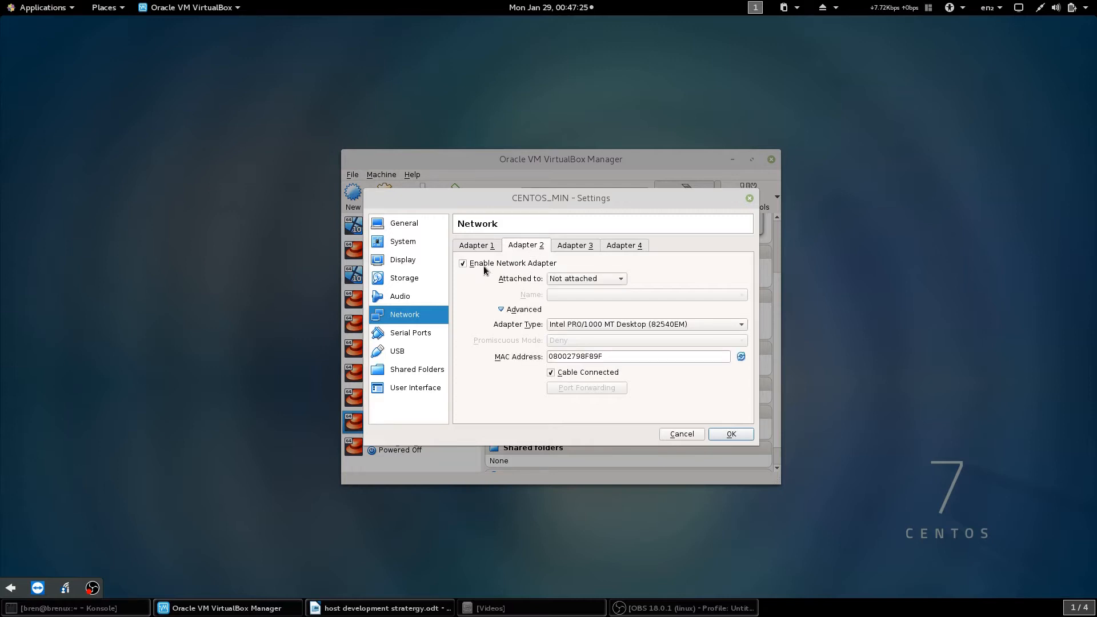
left_click(605, 279)
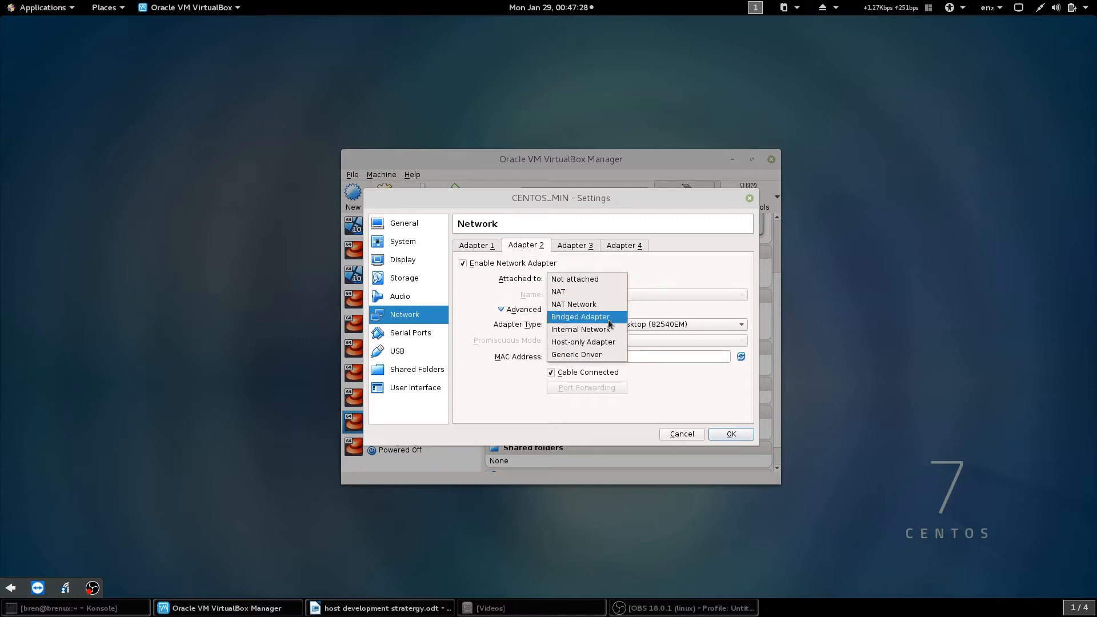
left_click(608, 329)
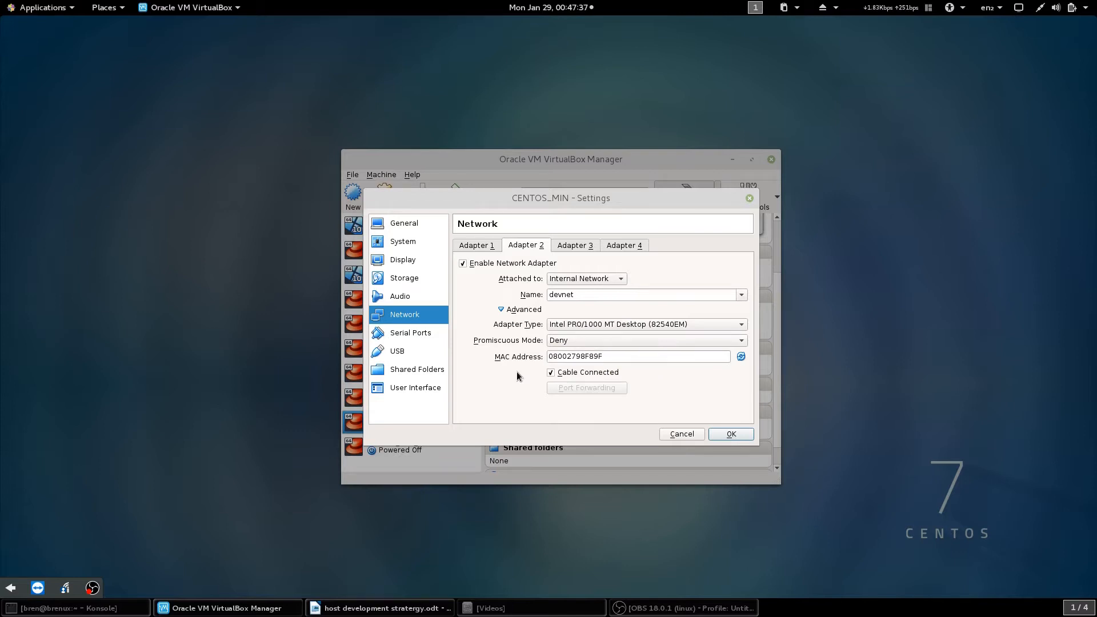
left_click(600, 356)
left_click_drag(600, 356, 563, 356)
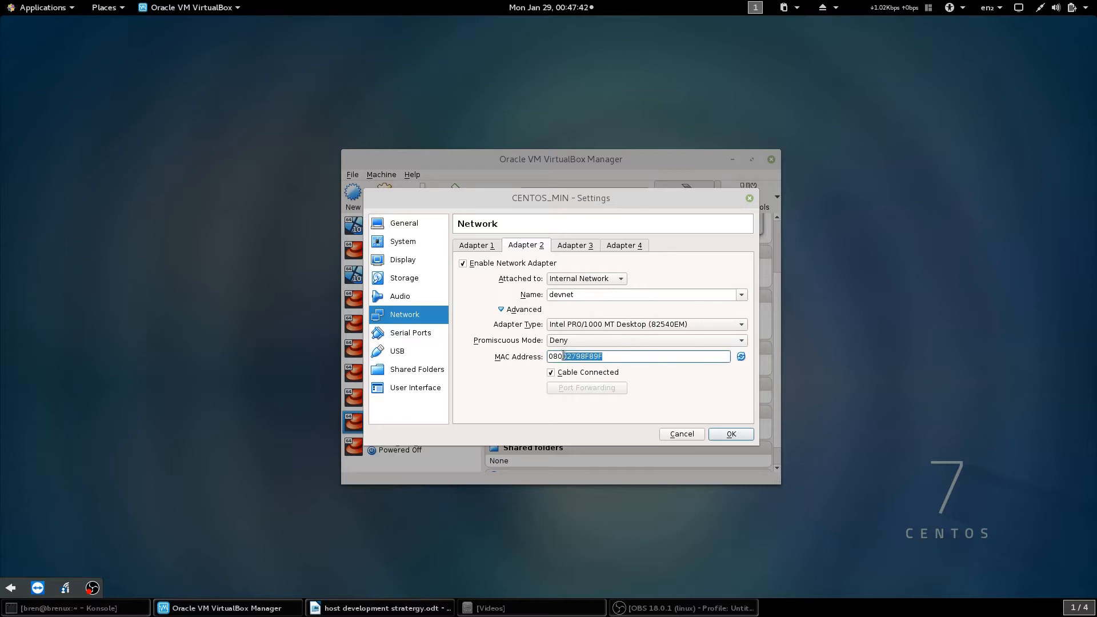
left_click(738, 433)
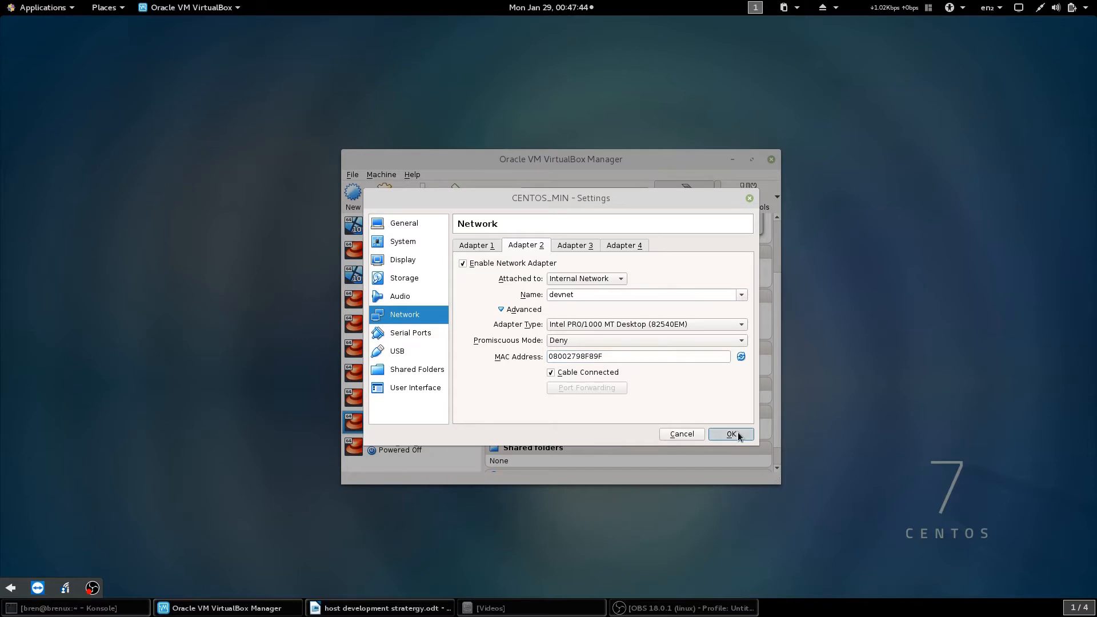
Step: Enable network Adapter 2 on the Centos_Dev_Env clone and attach it to the internal network devnet
left_click(456, 445)
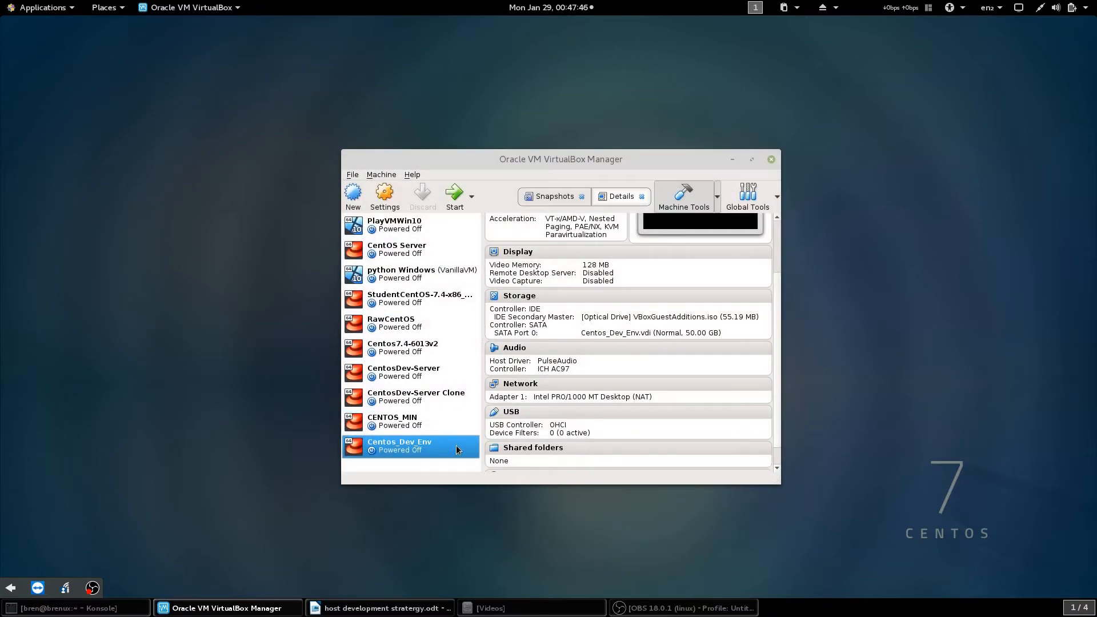
left_click(521, 384)
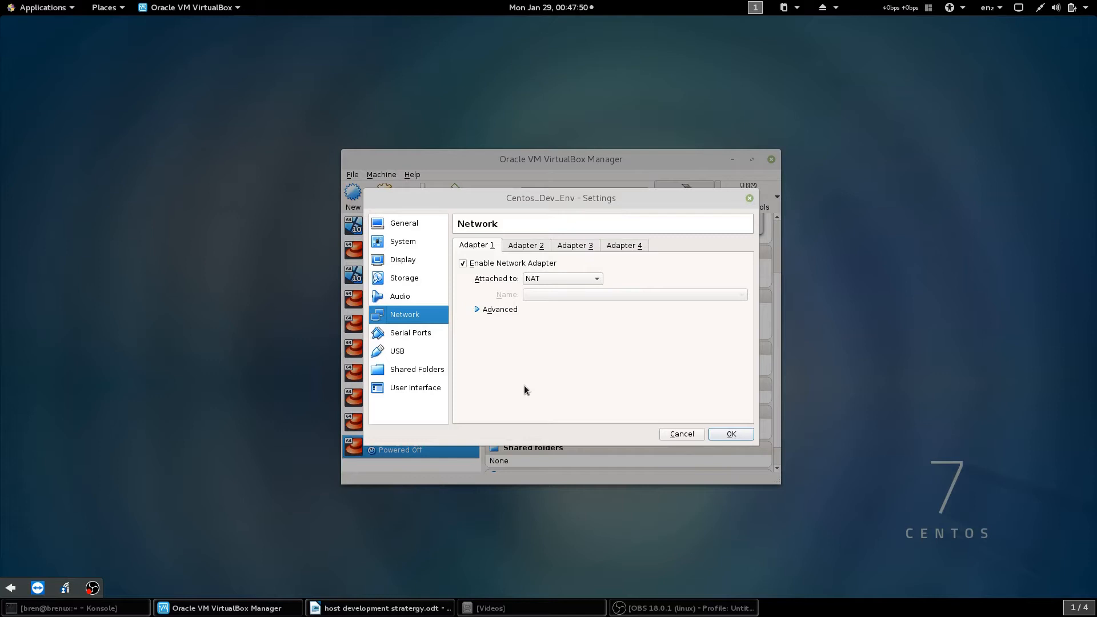
left_click(522, 245)
left_click(463, 264)
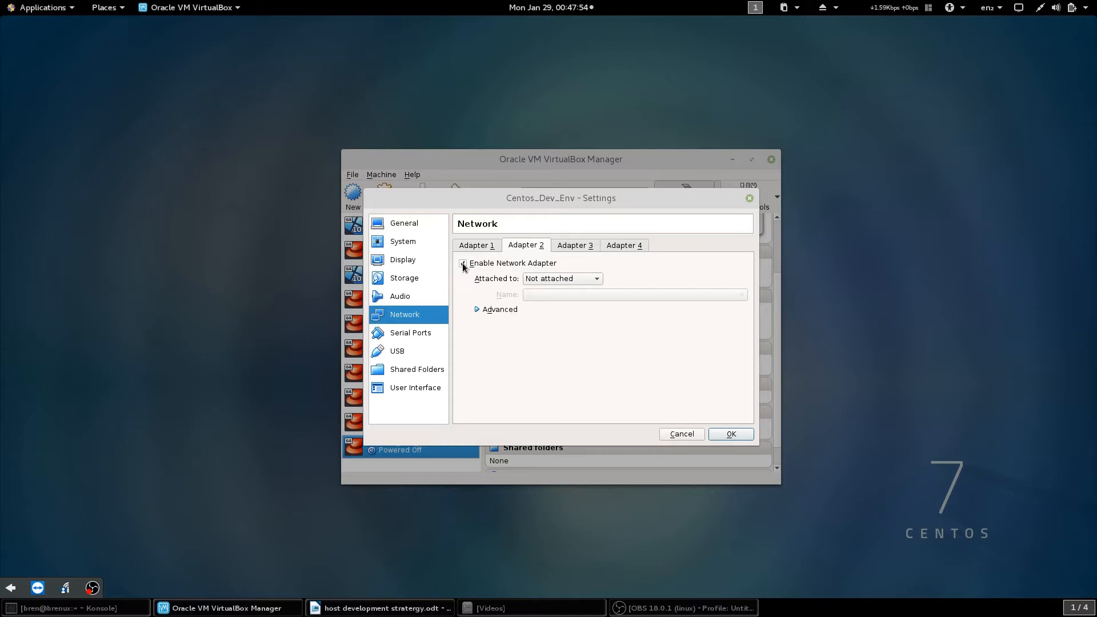
left_click(581, 281)
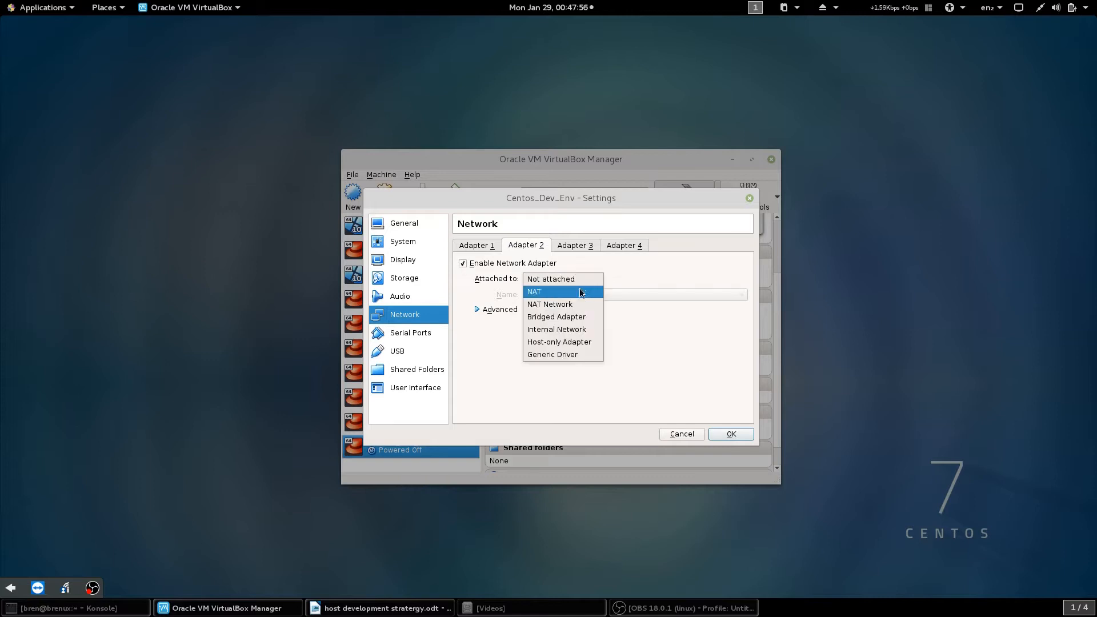
left_click(583, 330)
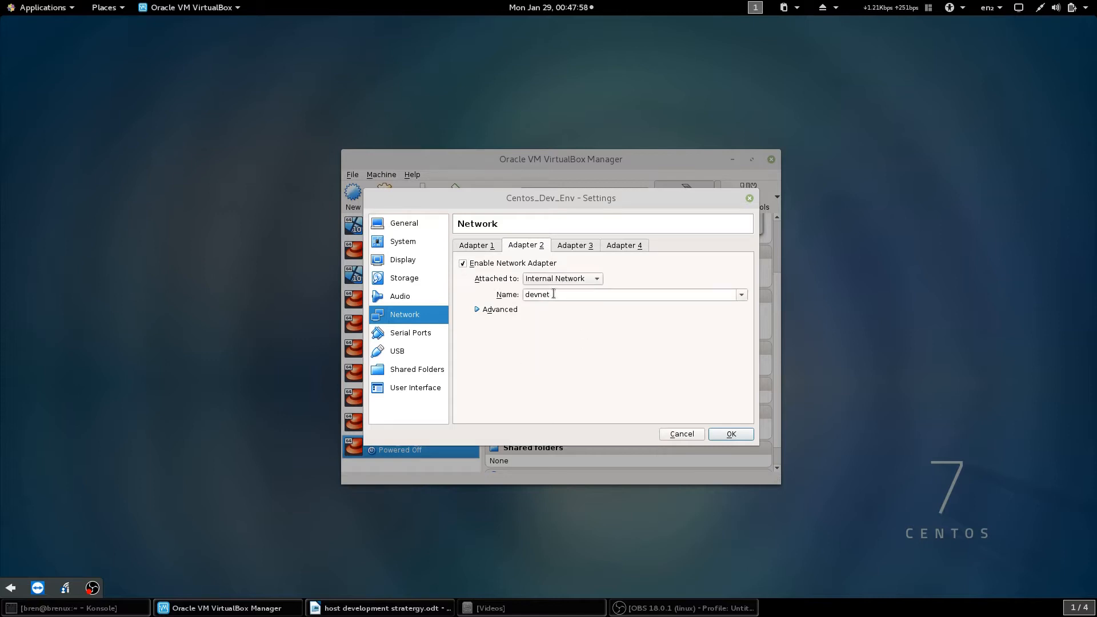
left_click(478, 310)
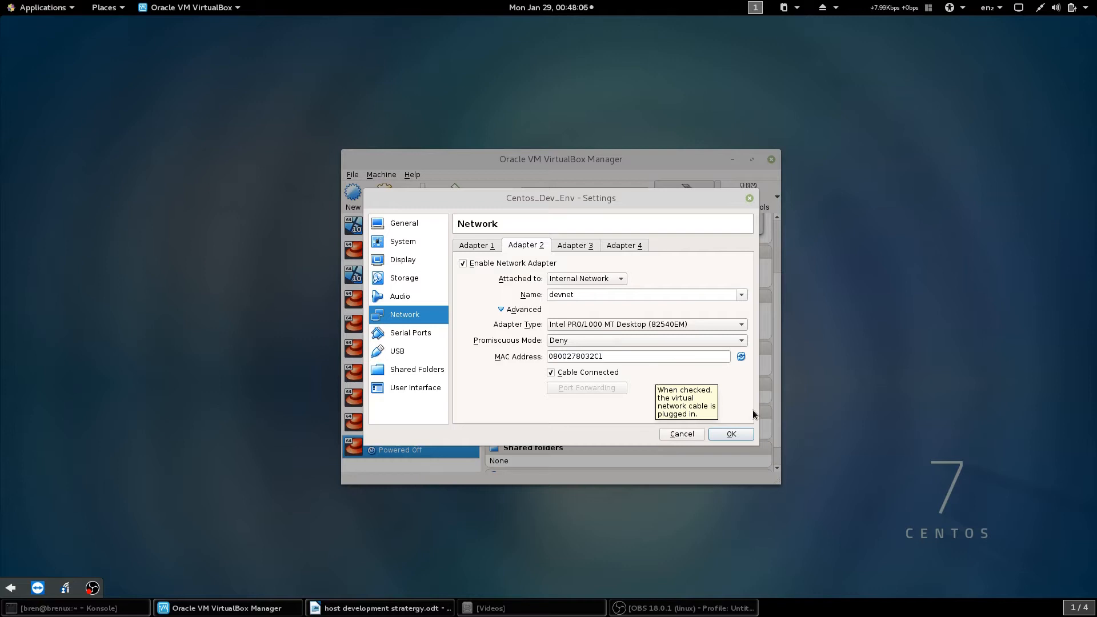
left_click(730, 434)
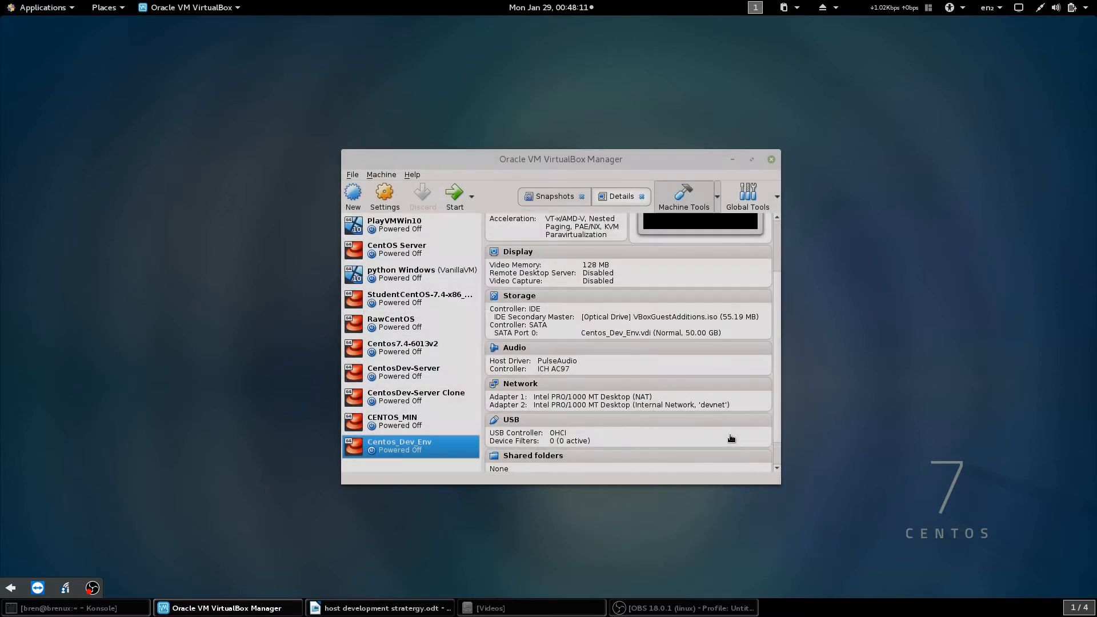
Step: Start the CENTOS_MIN virtual machine and boot its first CentOS Linux entry
left_click(447, 426)
left_click(454, 196)
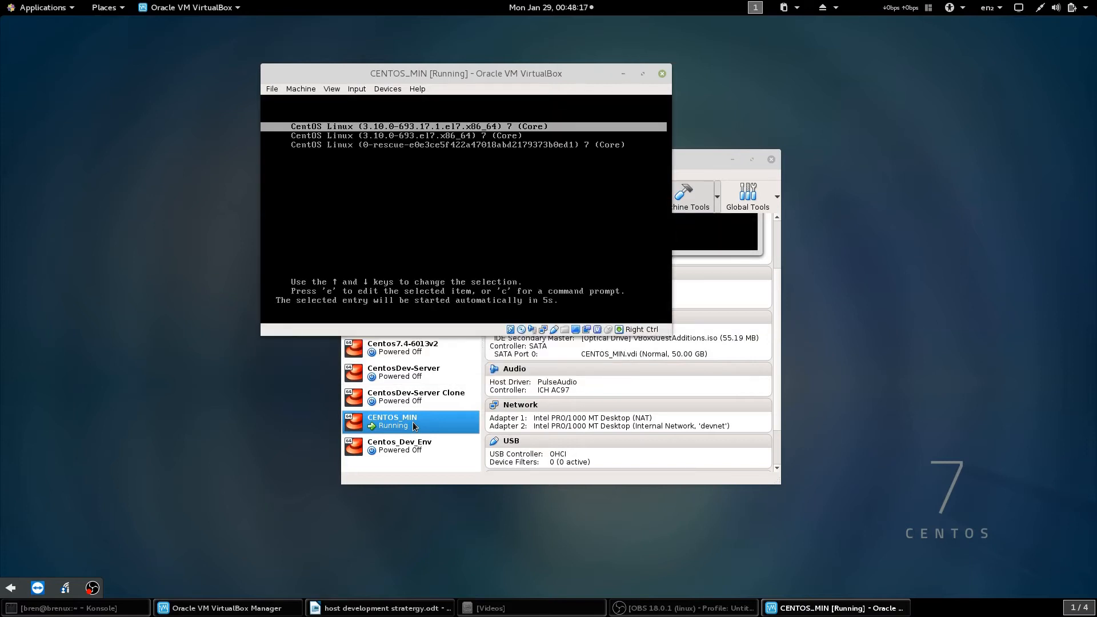
key("Return")
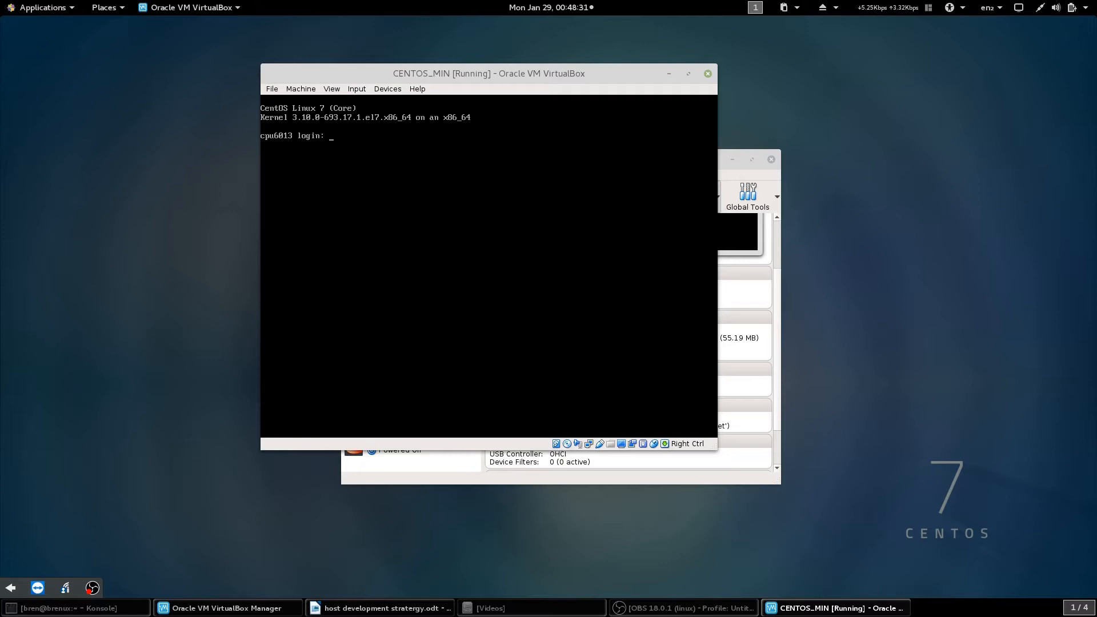
Step: Log in to the CENTOS_MIN console as root with the account password
type("oot")
key("Return")
key("Return")
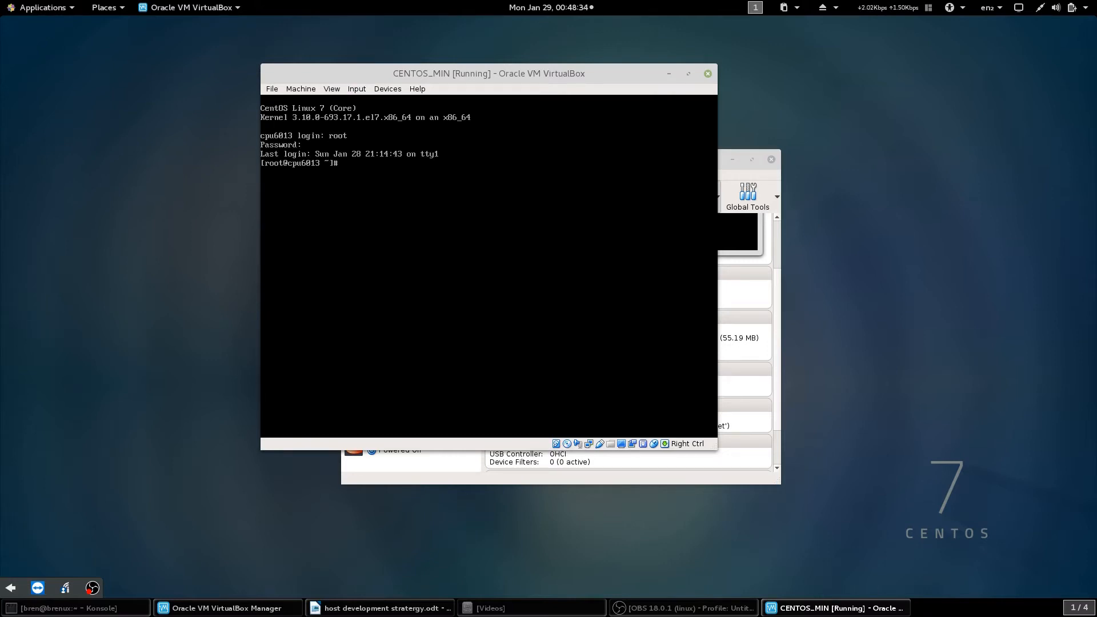
Step: List the network interfaces and their addresses with ip addr
type("ip addr")
key("Return")
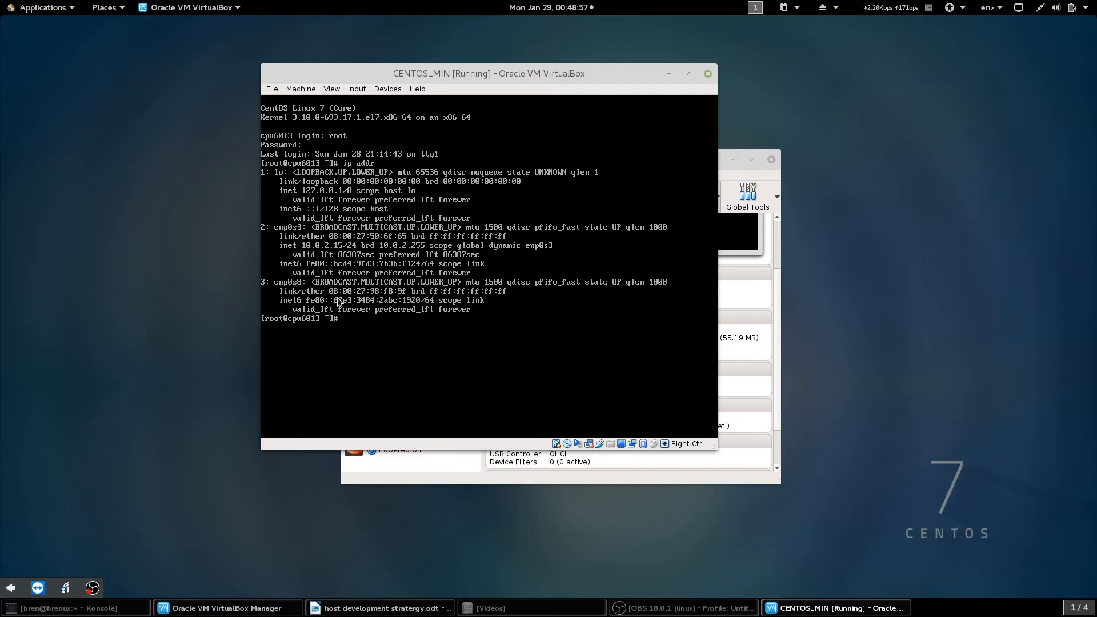
Step: Launch nmtui and open the Ethernet profile Wired connection 1 for editing
left_click(386, 348)
type("nmtui")
key("Return")
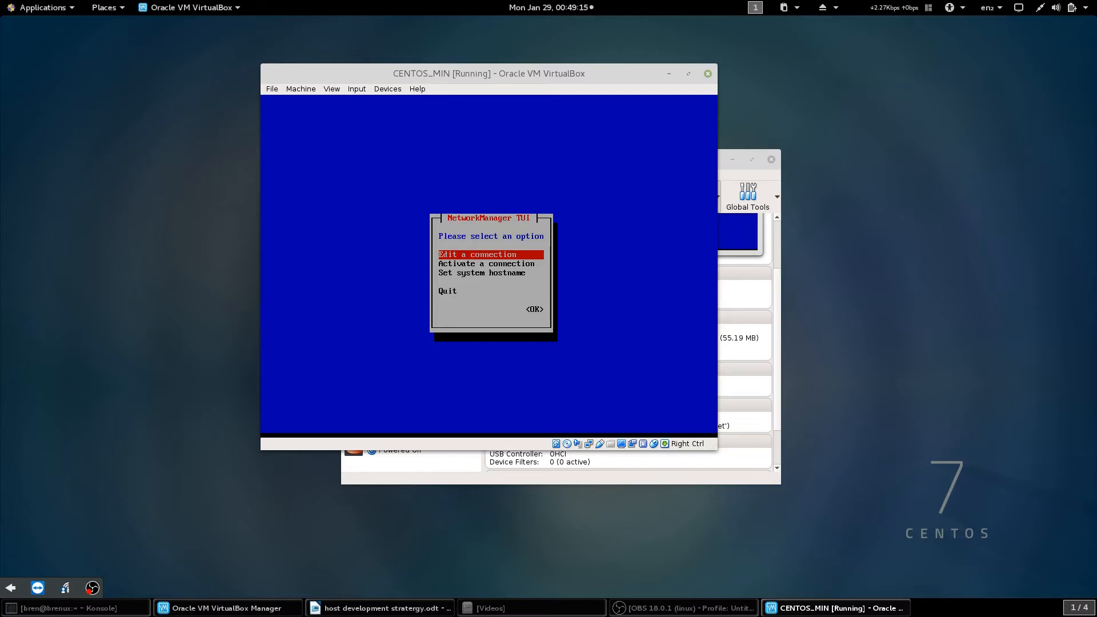
key("Return")
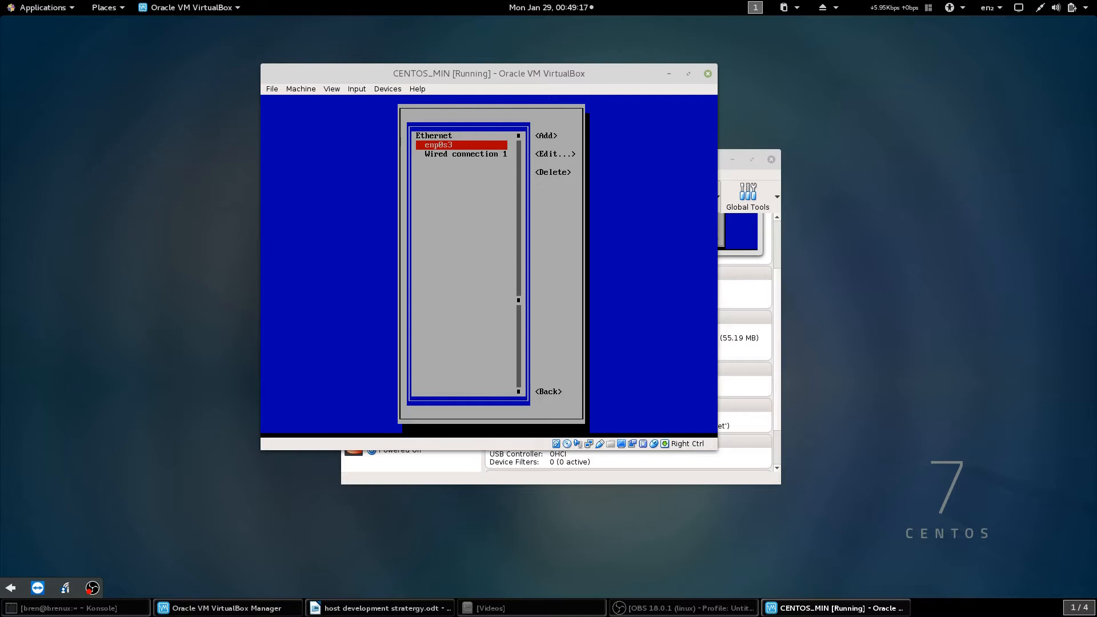
key("Tab")
key("shift+Tab")
key("Down")
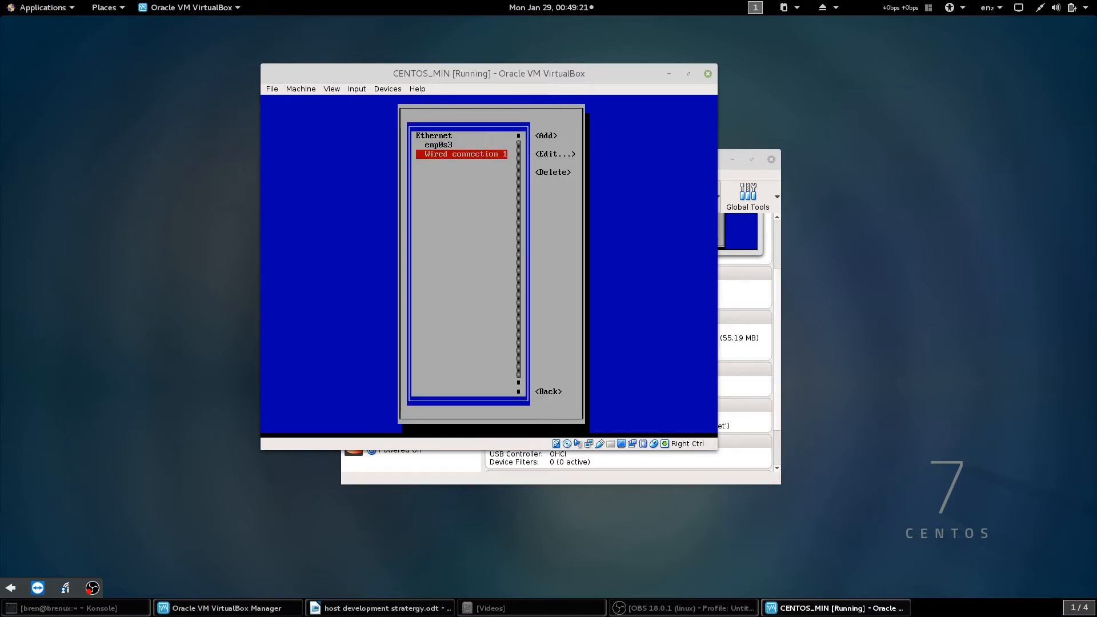
key("Tab")
key("Tab")
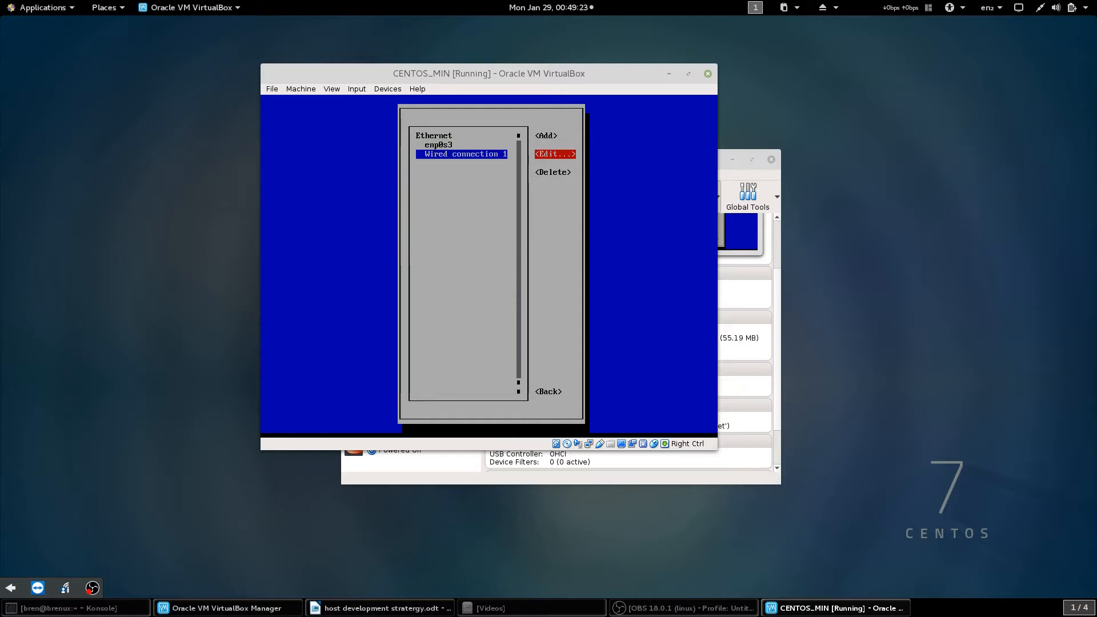
key("Return")
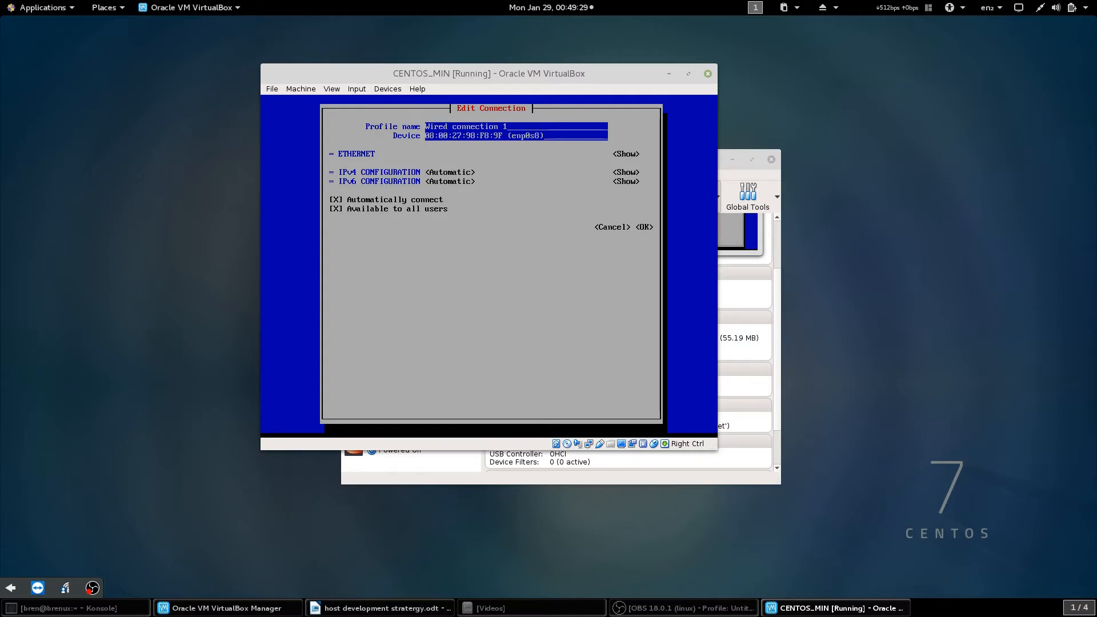
Step: Set the IPv4 configuration of Wired connection 1 to Manual and expand its details
key("Tab")
key("Tab")
key("Down")
key("Down")
key("Return")
key("Tab")
key("Return")
Step: Add the static IPv4 address 192.168.0.80/24 to Wired connection 1
key("Tab")
key("Return")
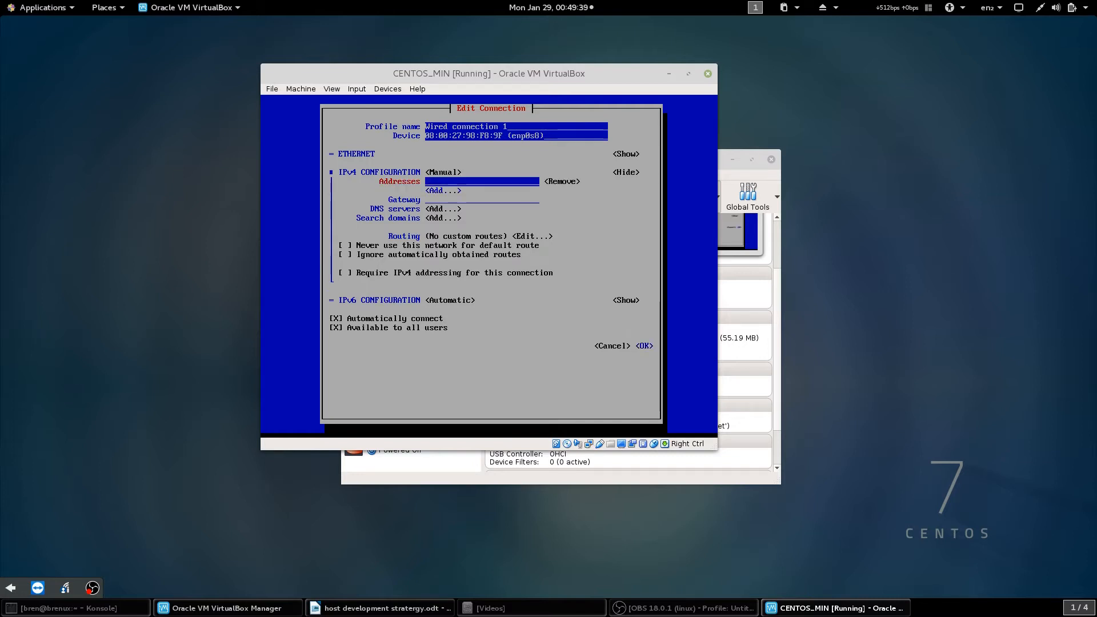
type("192.168.0")
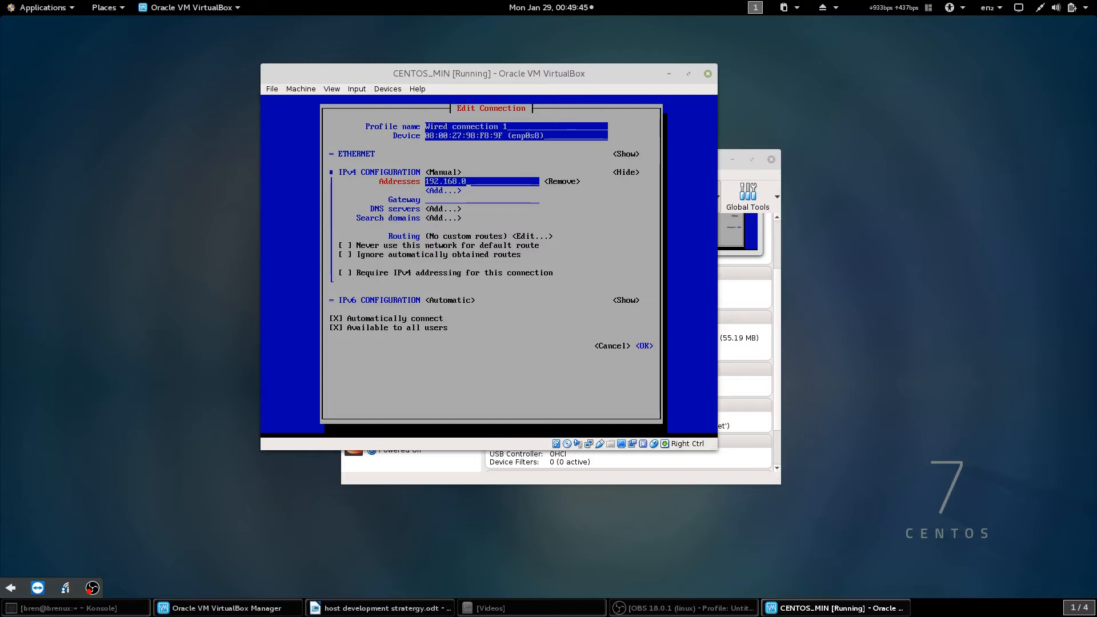
type(".80")
key("Return")
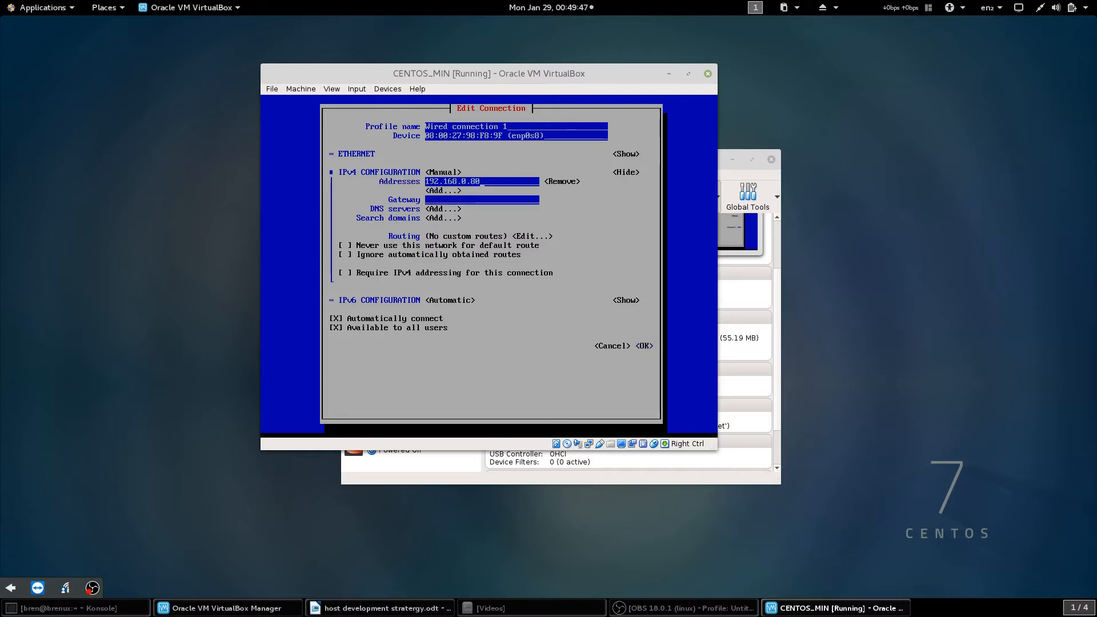
type("/24")
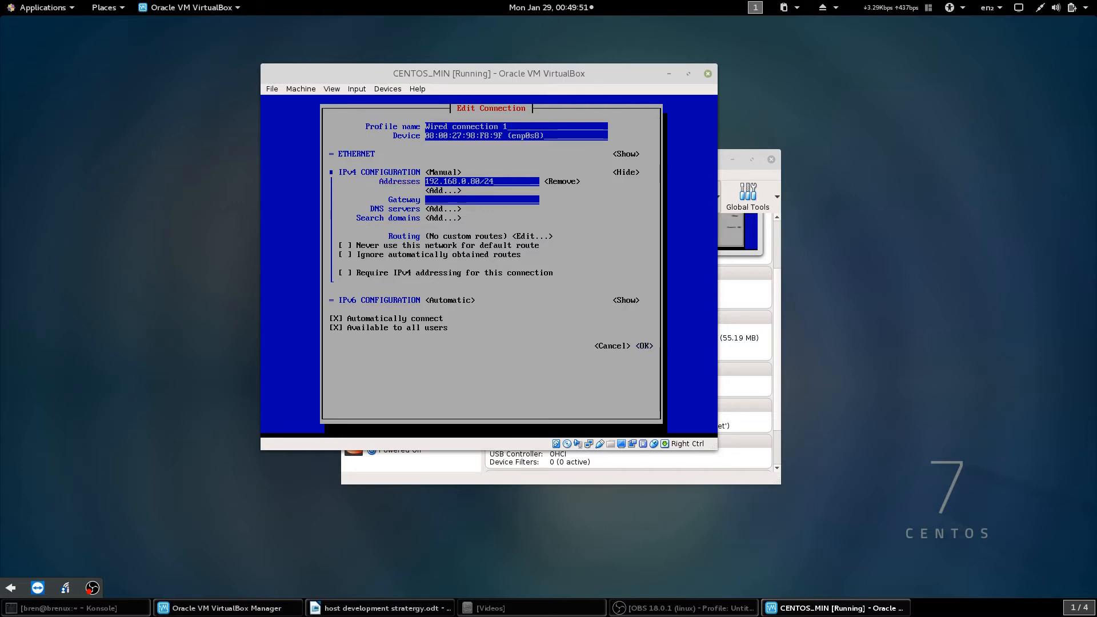
Step: Set the IPv6 configuration of Wired connection 1 to Ignore and save the profile
key("Tab")
key("Tab")
key("Tab")
key("Tab")
key("Tab")
key("Tab")
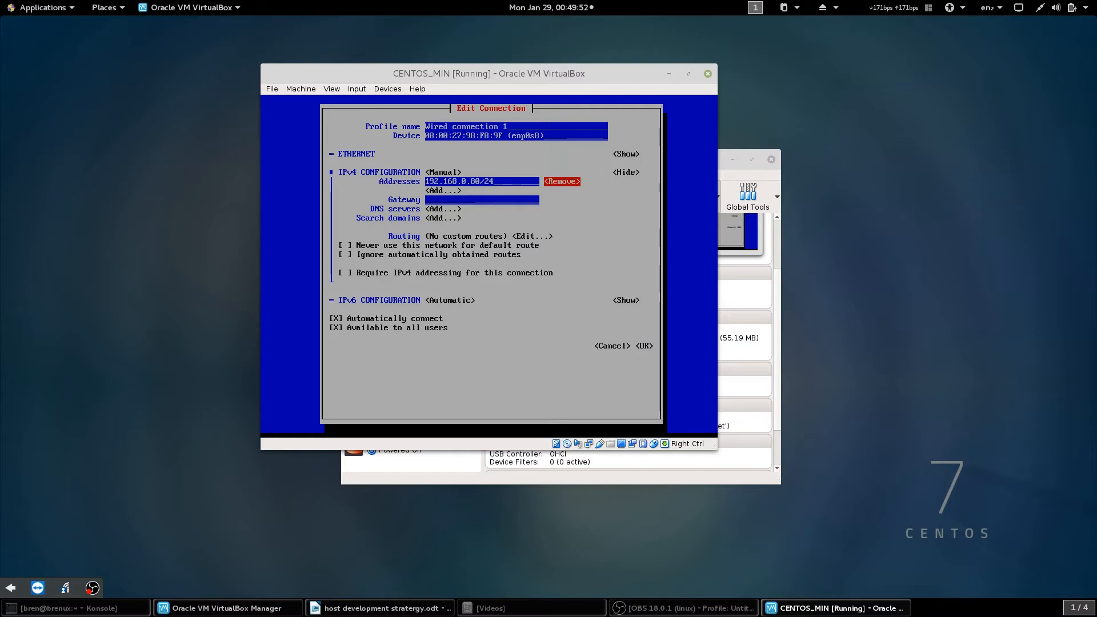
key("Tab")
key("Tab")
key("Tab")
key("Tab")
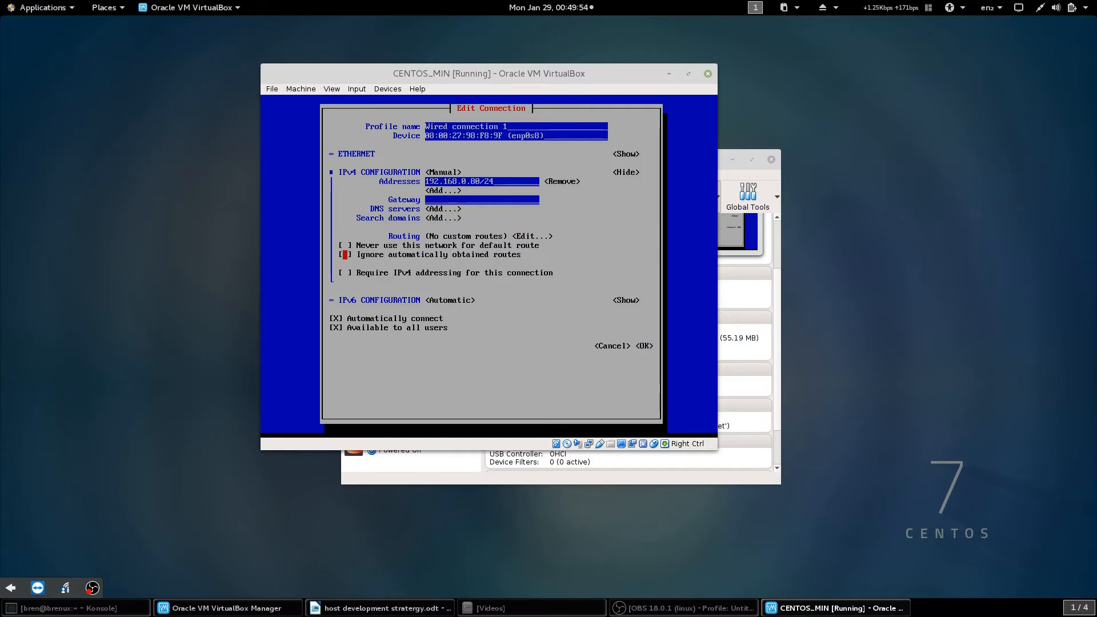
key("Return")
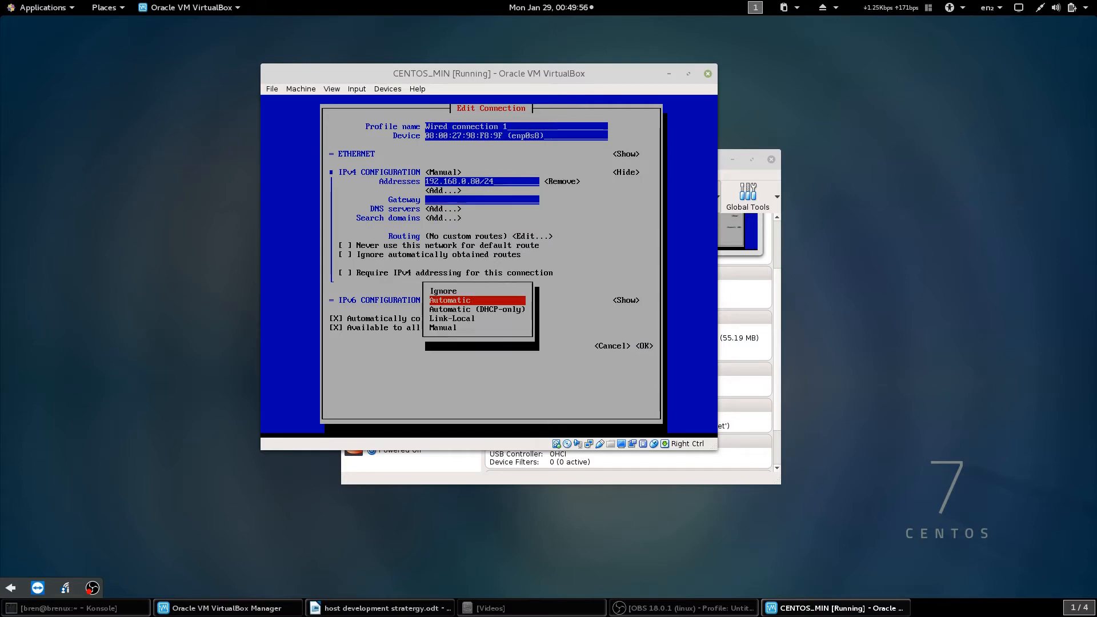
key("Up")
key("Return")
key("Tab")
key("Tab")
key("Tab")
key("Tab")
key("Tab")
key("Return")
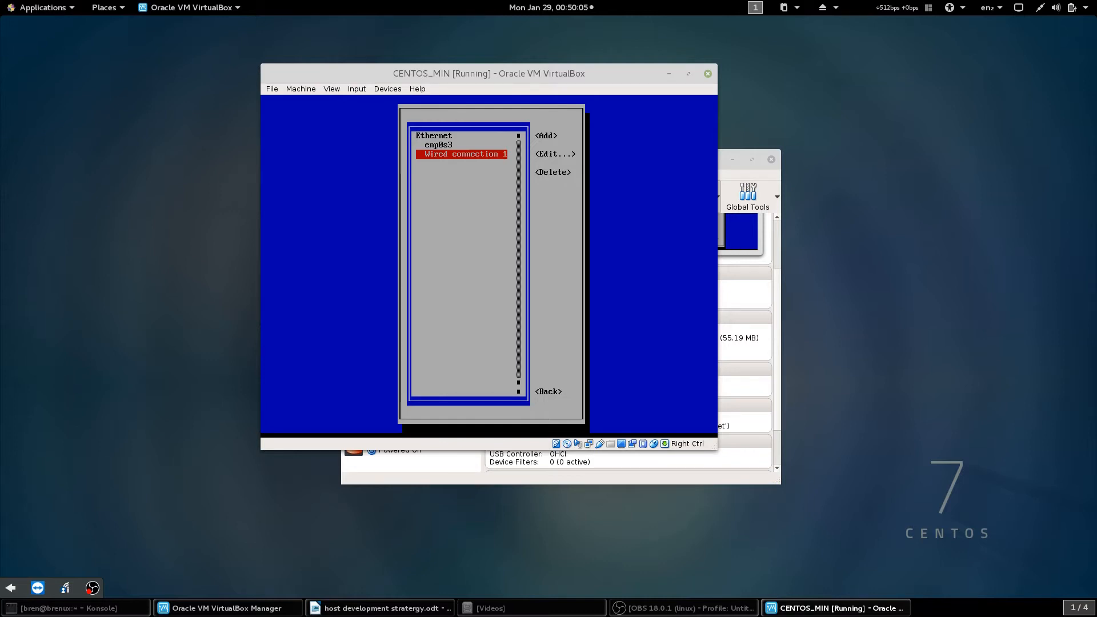
Step: Leave the connection editor list and open Activate a connection in nmtui
key("Tab")
key("Tab")
key("Tab")
key("Tab")
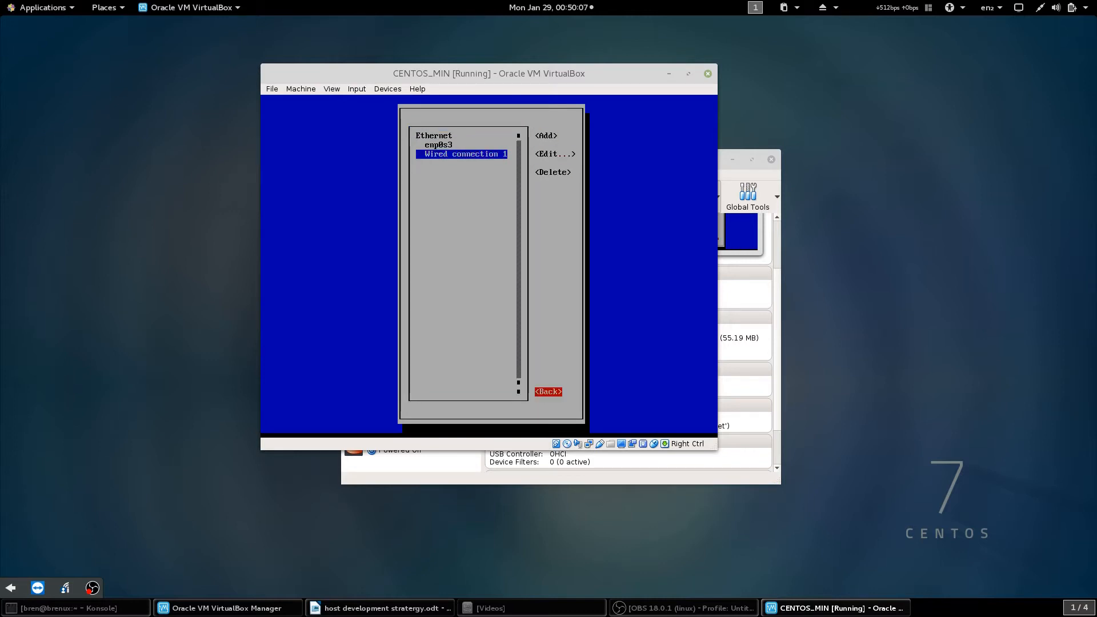
key("Return")
key("Down")
key("Return")
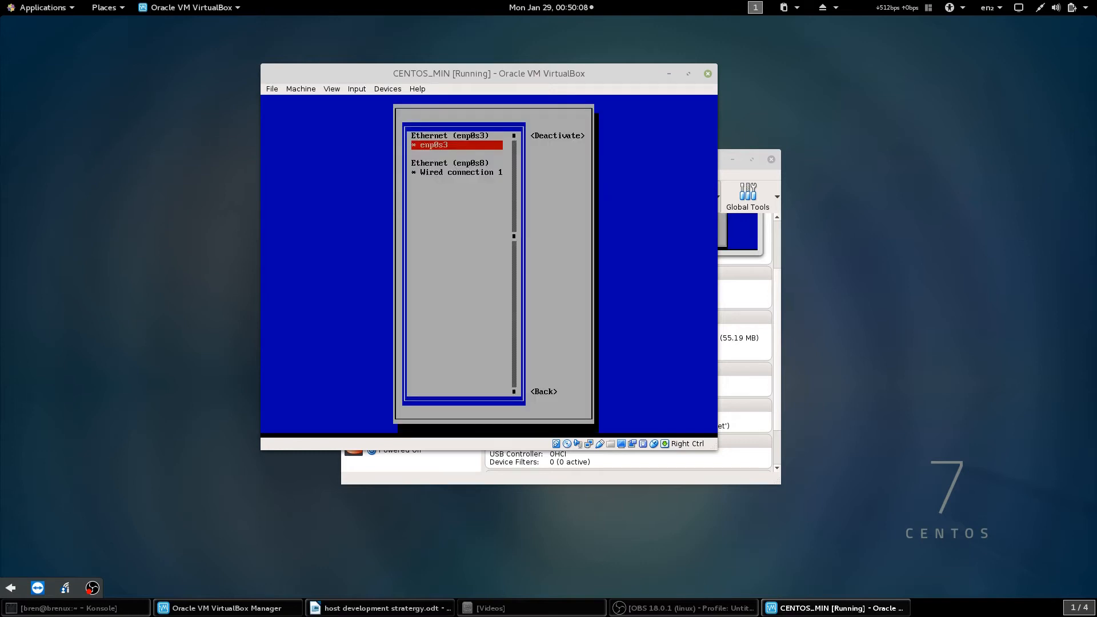
Step: Deactivate Wired connection 1 on enp0s8 and activate it again
key("Tab")
key("Tab")
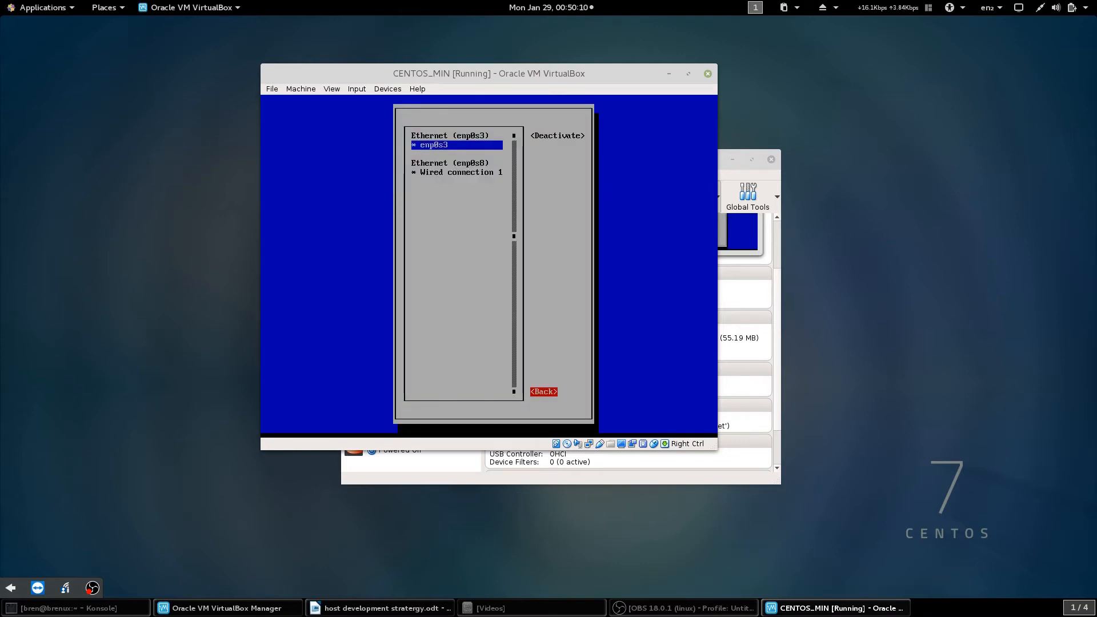
key("Tab")
key("Down")
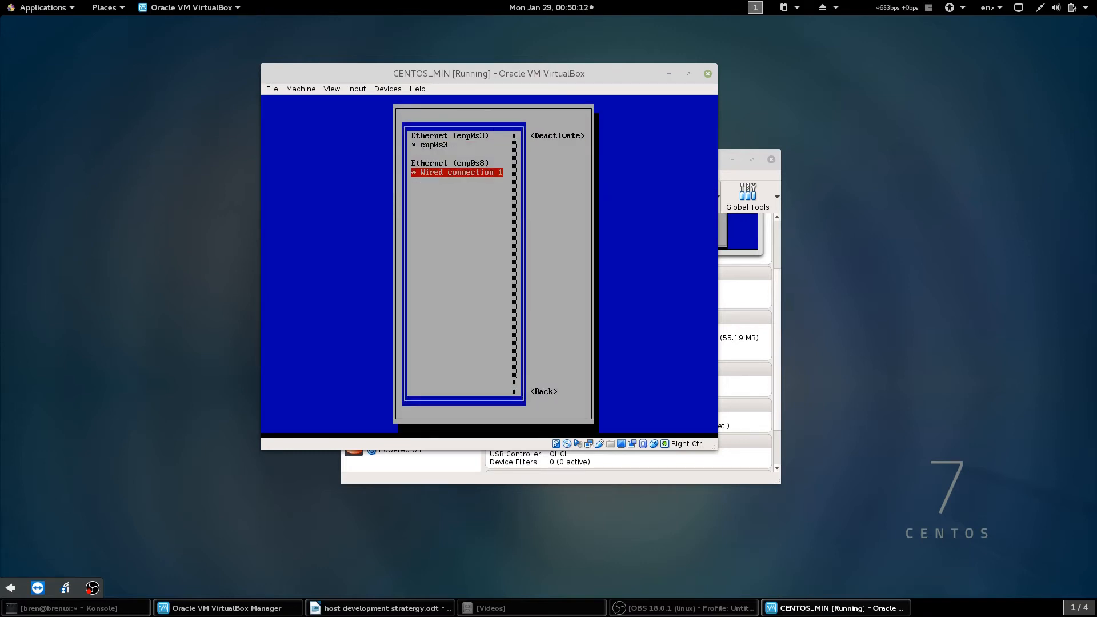
key("Up")
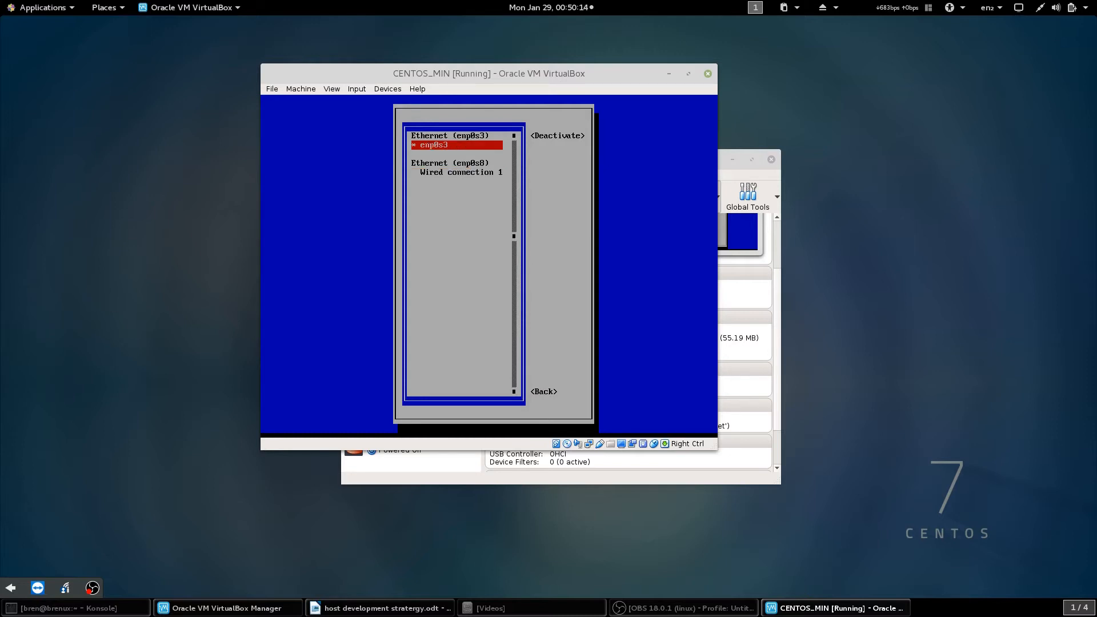
key("Down")
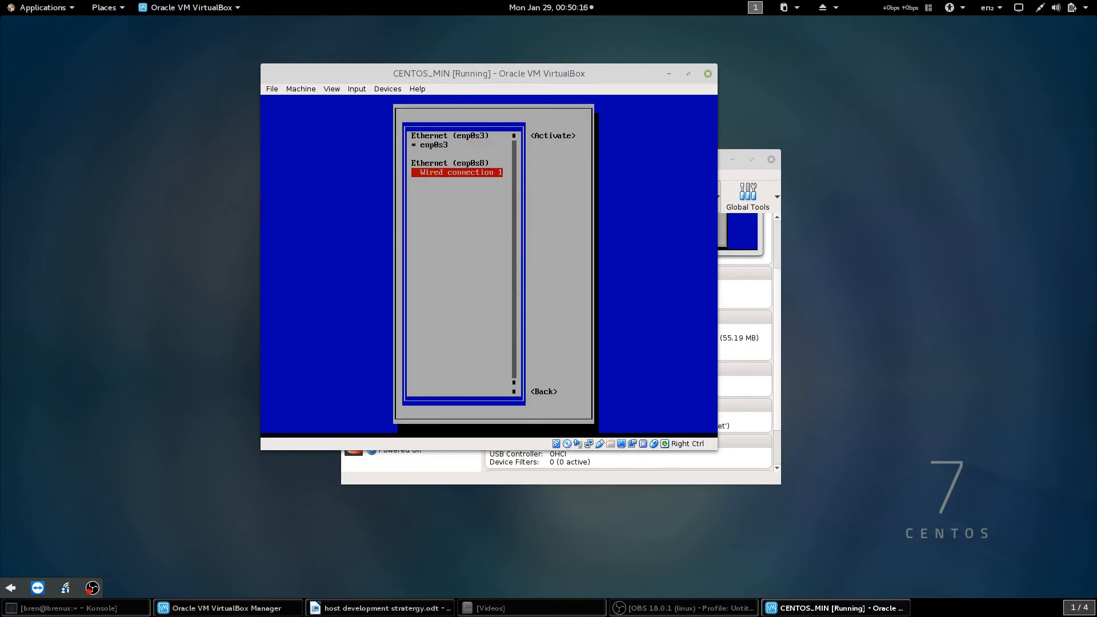
key("Tab")
key("Return")
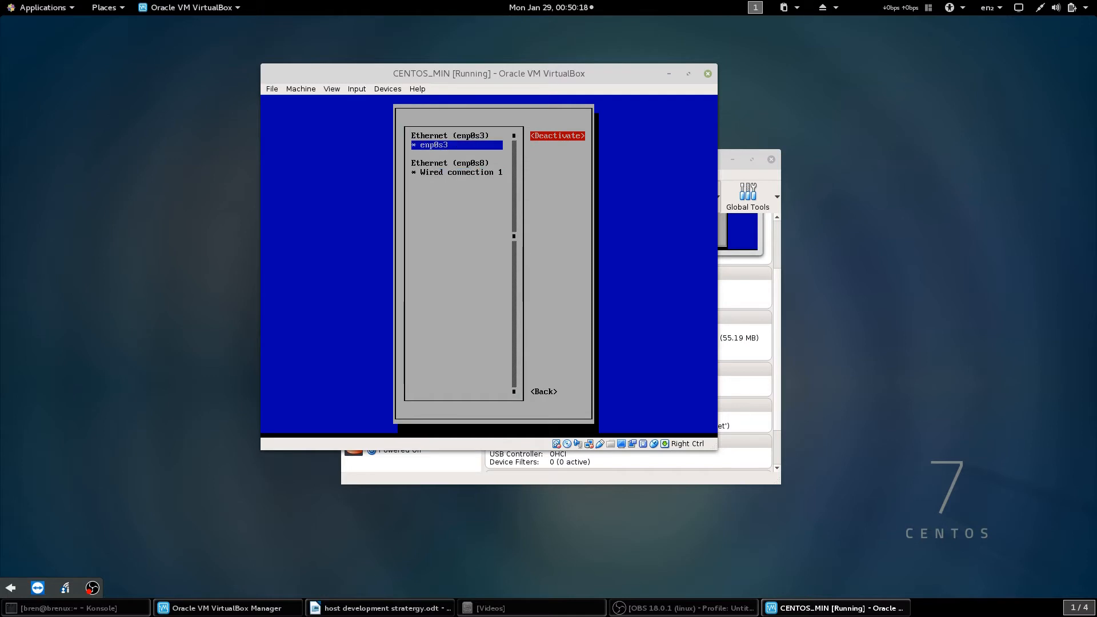
Step: Return to the nmtui main menu and quit to the shell
key("Tab")
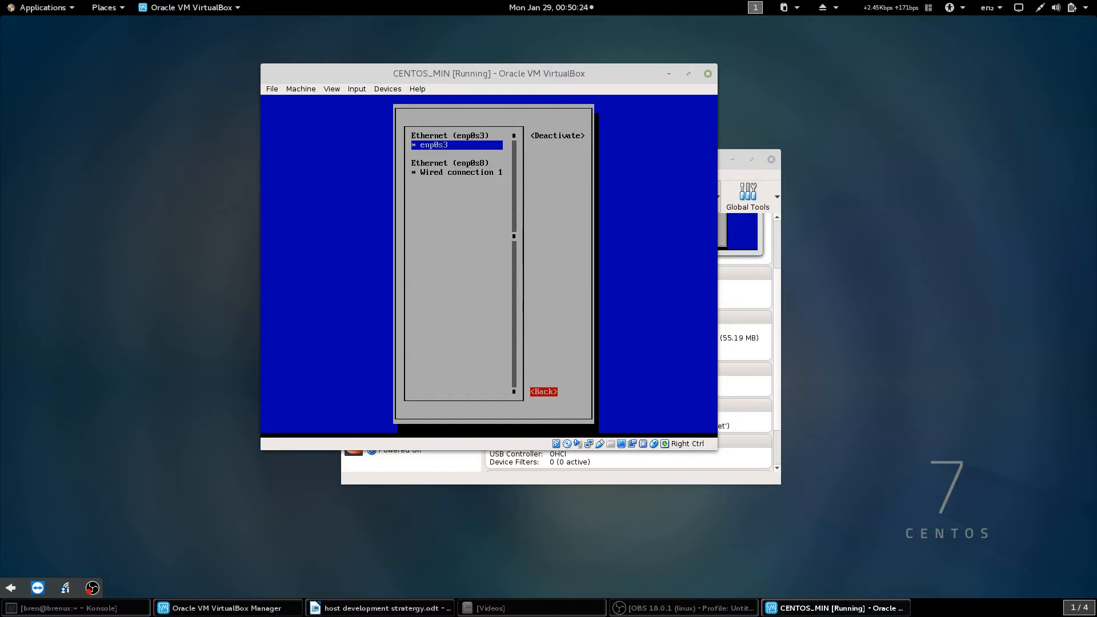
key("Return")
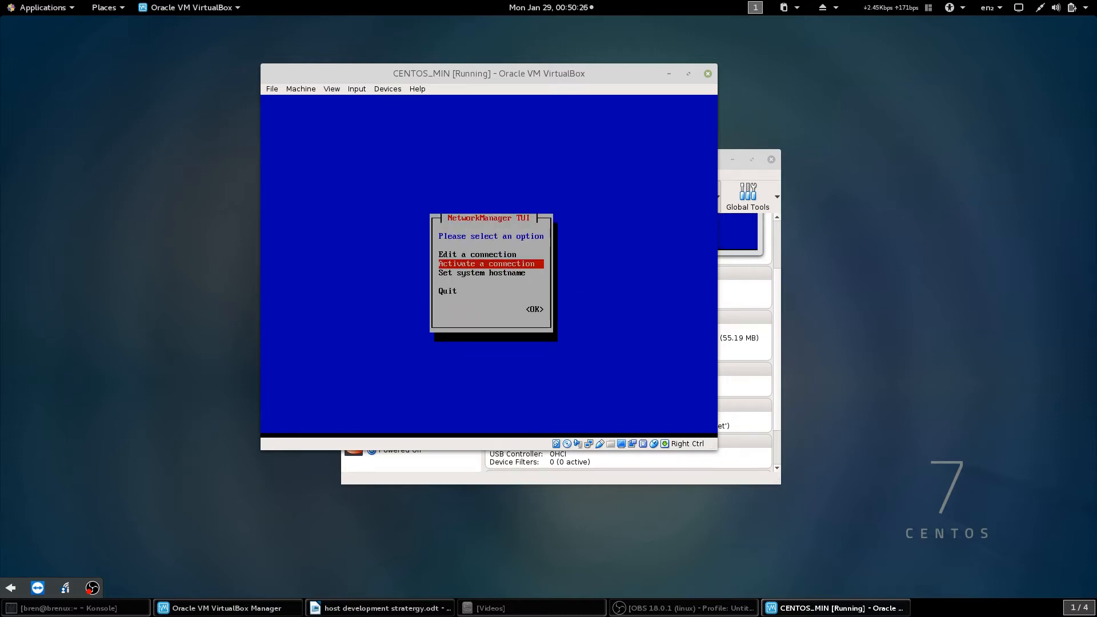
key("Down")
key("Down")
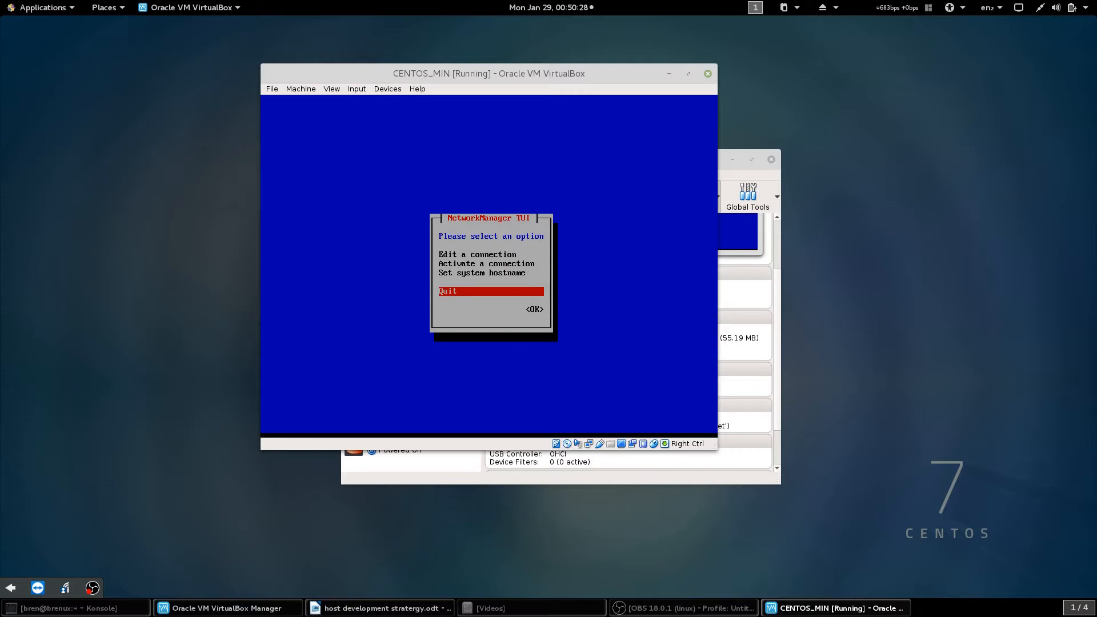
key("Return")
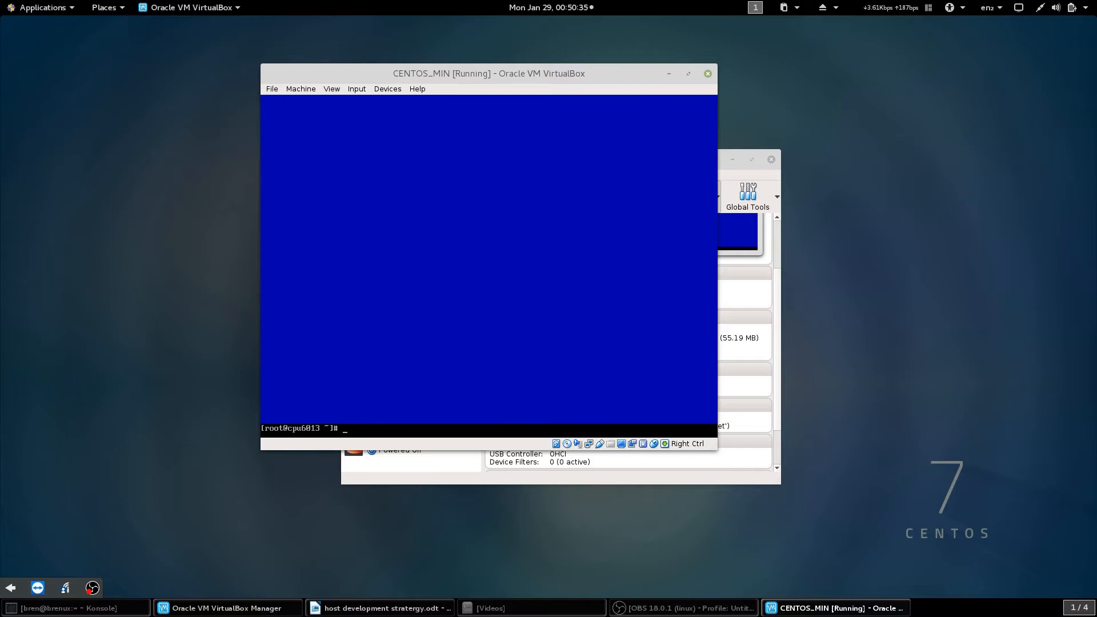
Step: Try to restart network.service with systemctl
type("sty")
key("BackSpace")
type("ystemctl resart network.service")
key("Return")
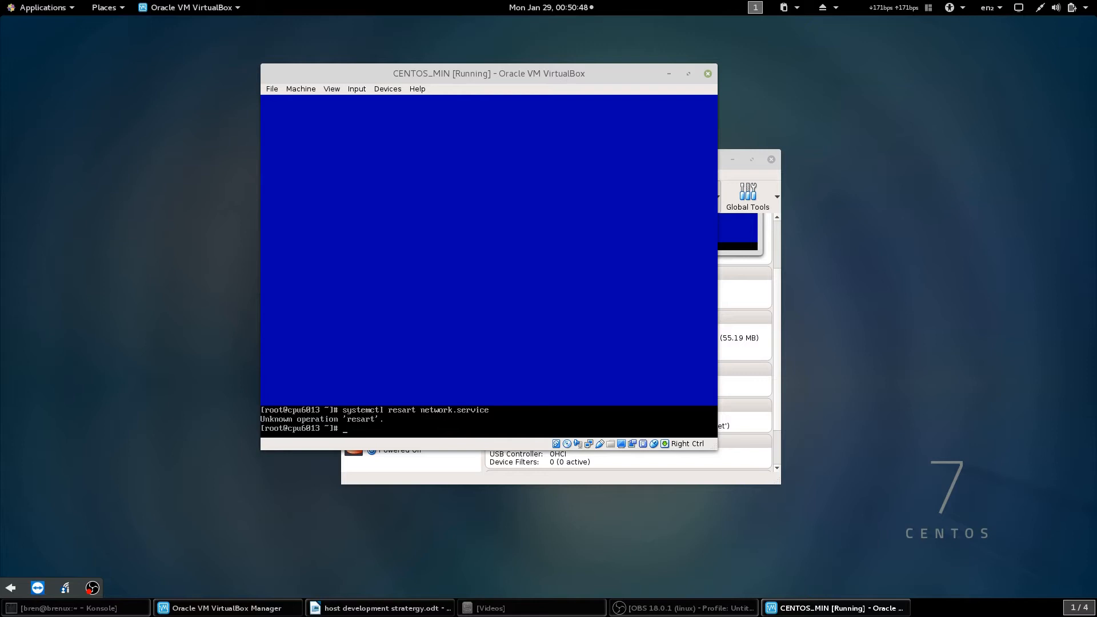
Step: Recall the previous command, correct it to systemctl restart network.service and run it
key("Up")
key("Left")
key("Left")
key("Left")
key("Left")
key("Left")
key("Left")
key("Left")
key("Left")
key("Left")
key("Left")
key("Left")
key("Left")
key("Left")
key("Left")
key("Left")
key("Left")
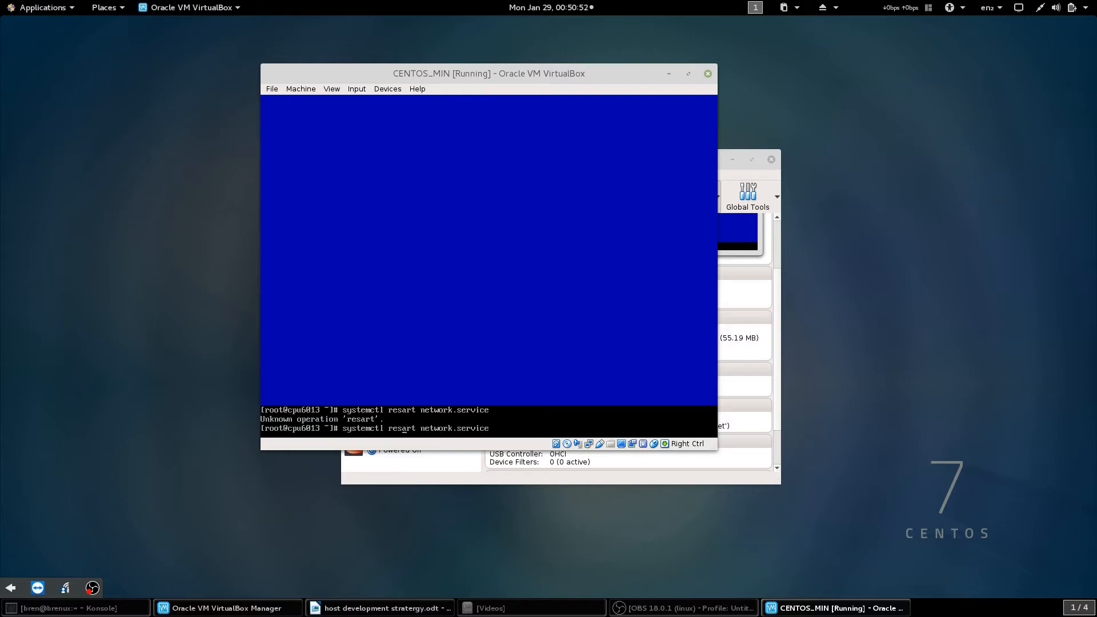
type("t")
key("Return")
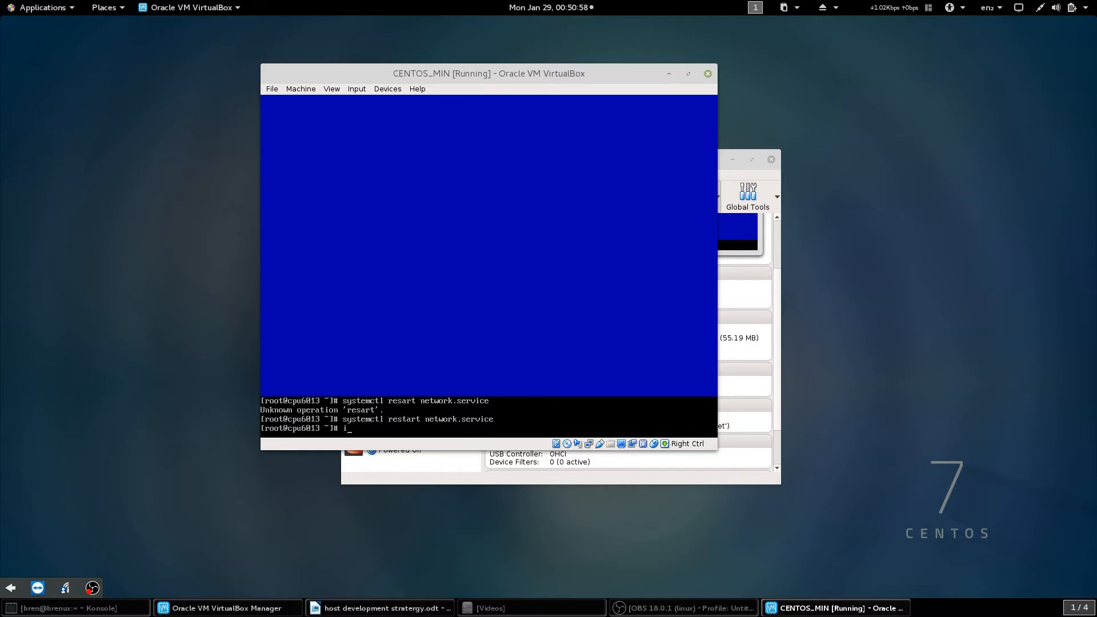
Step: Check the interface addresses of CENTOS_MIN with ip addr
type("ip addr")
key("Return")
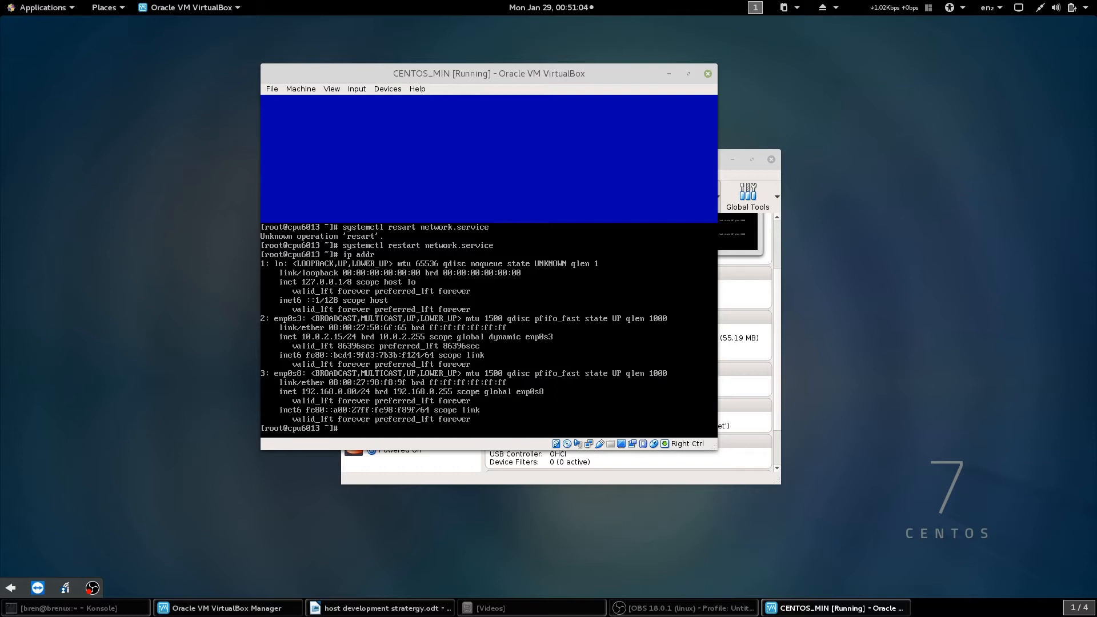
key("Return")
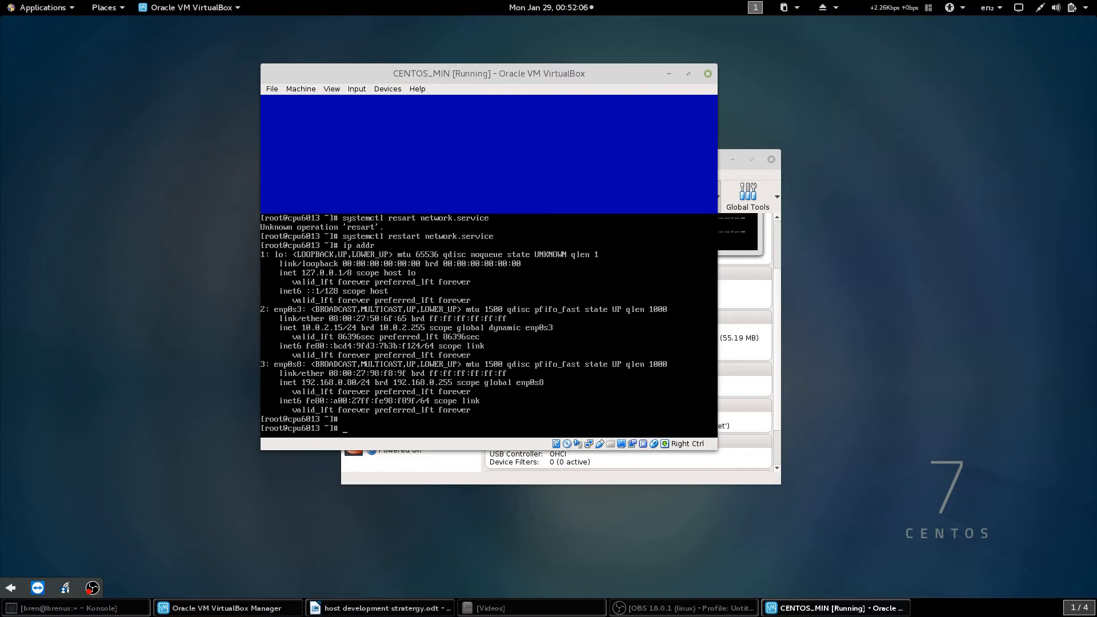
Step: Minimize the CENTOS_MIN window and start the Centos_Dev_Env virtual machine with its default boot entry
key("Control_R")
left_click_drag(629, 76, 457, 87)
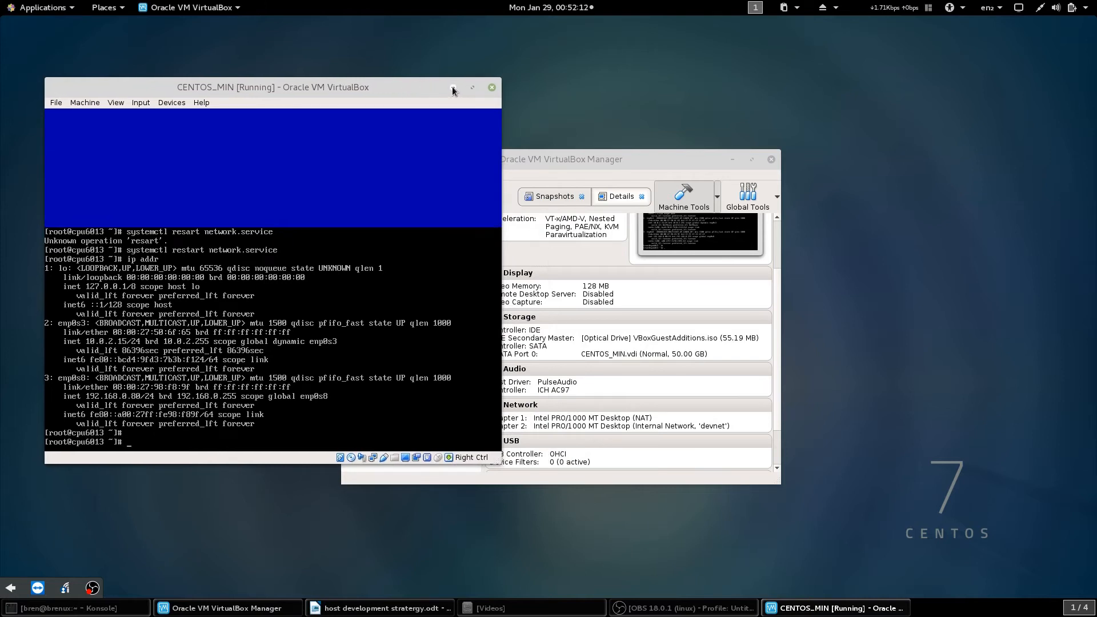
left_click(453, 88)
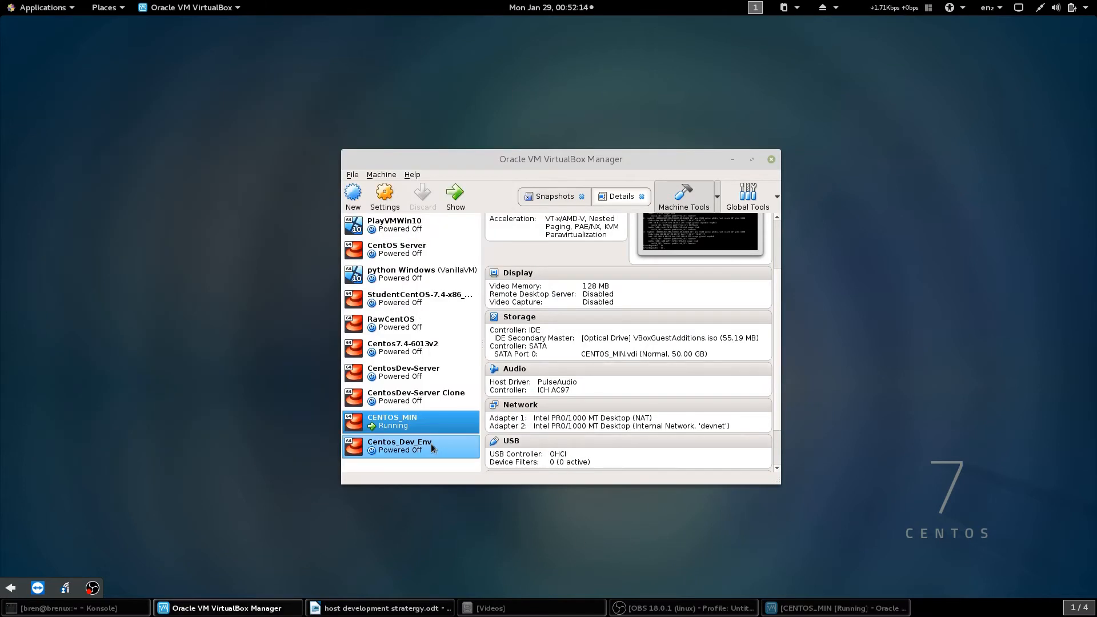
left_click(439, 442)
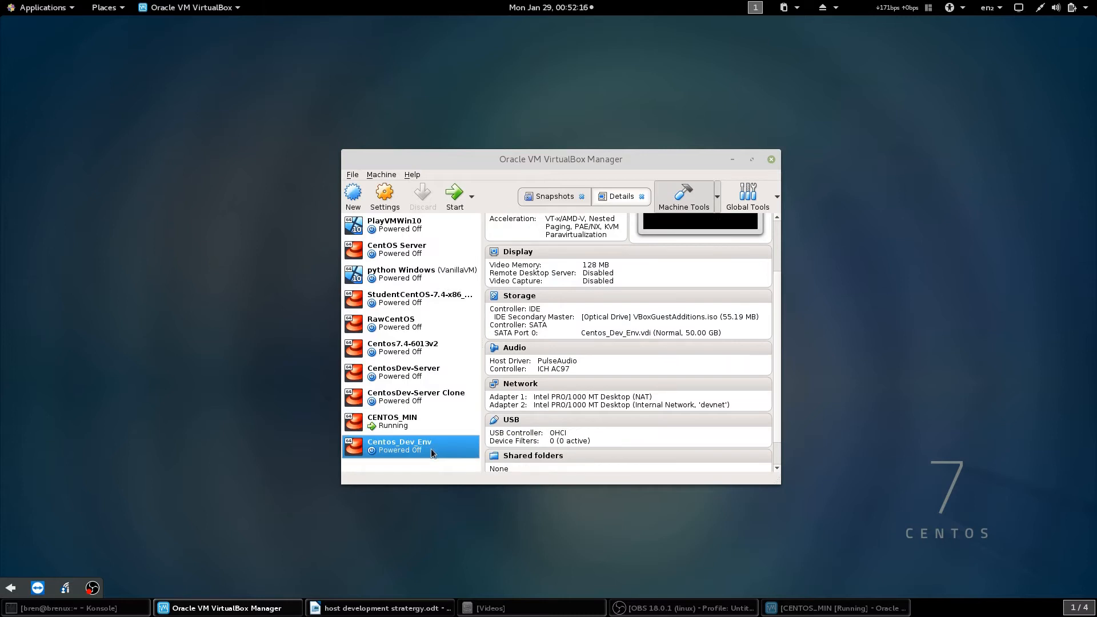
double_click(431, 451)
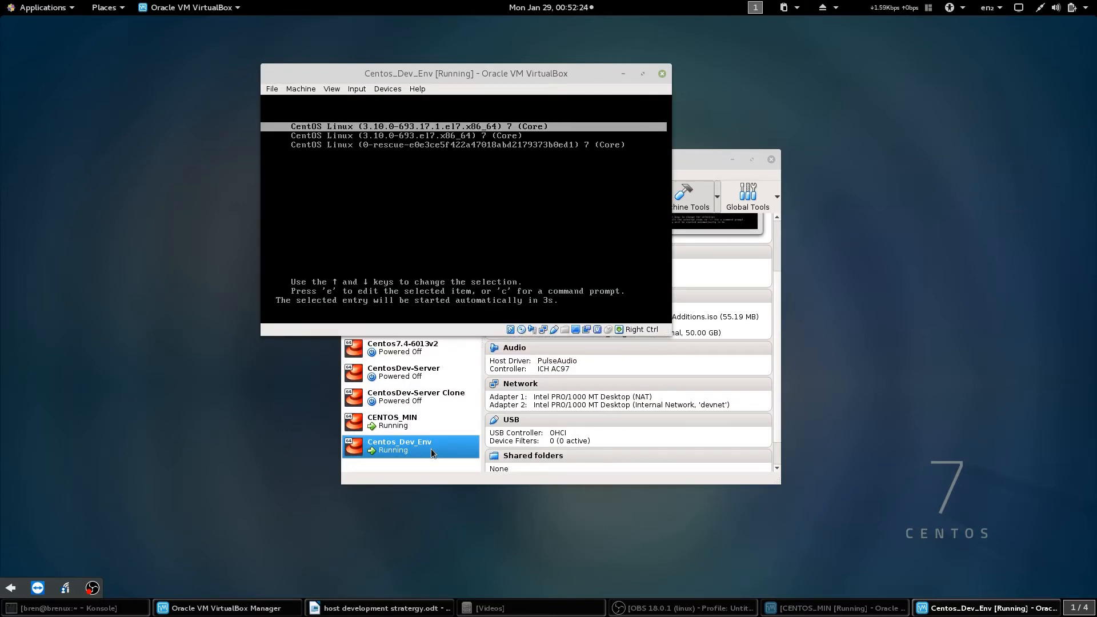
key("Return")
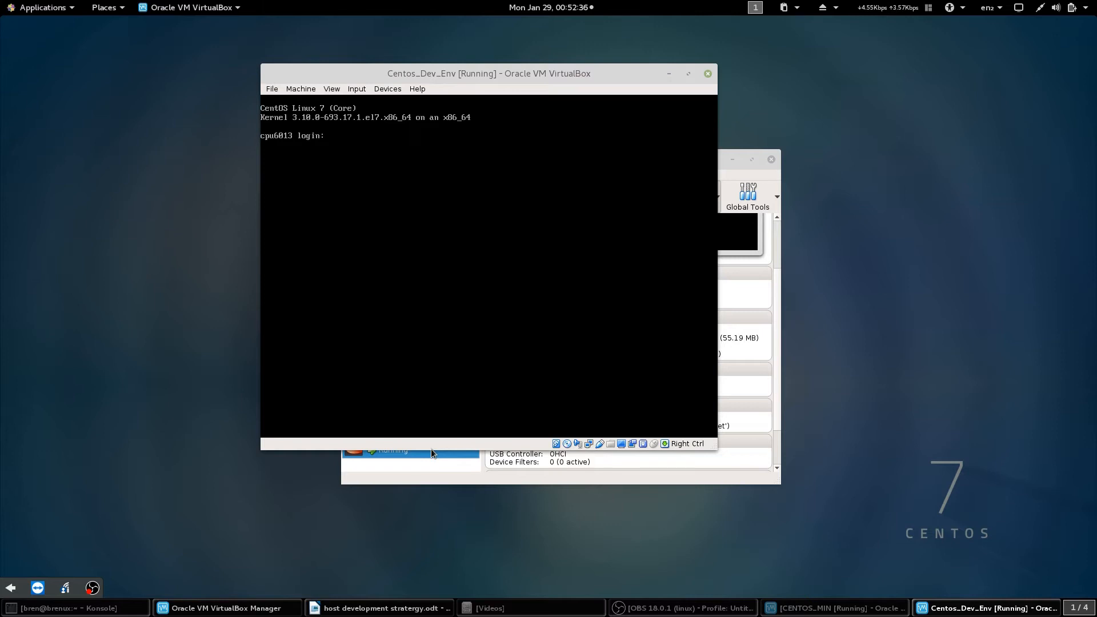
Step: Log in to Centos_Dev_Env as root with the account password and list its interfaces with ip addr
type("root")
key("Return")
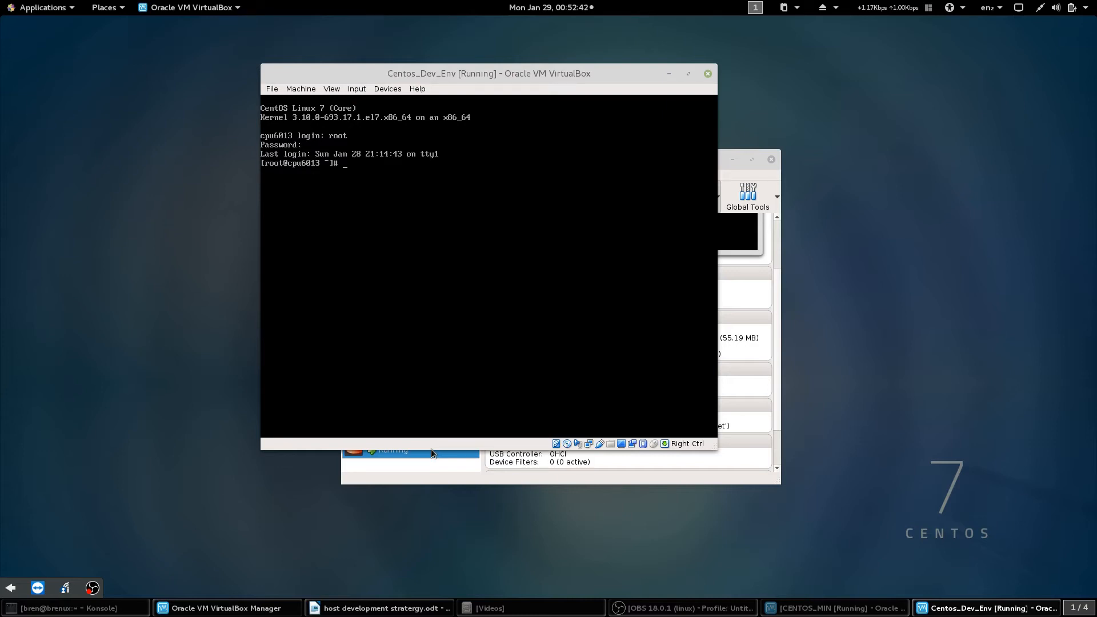
type("p addr")
key("Return")
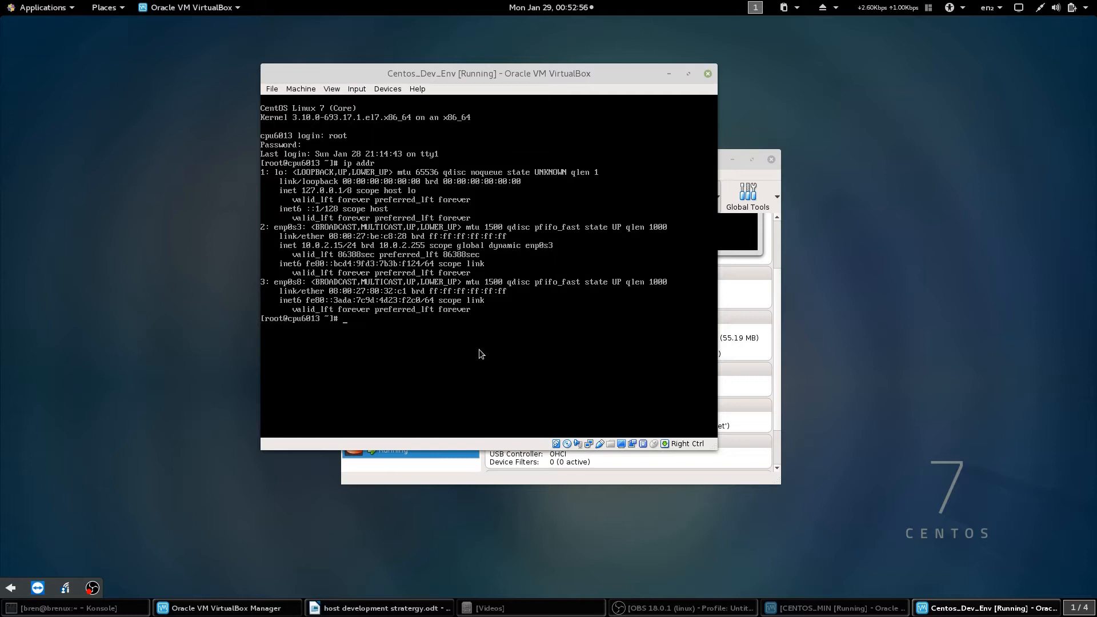
Step: Open Wired connection 1 for editing in nmtui and set its IPv4 configuration to Manual
type("nmtui")
key("Return")
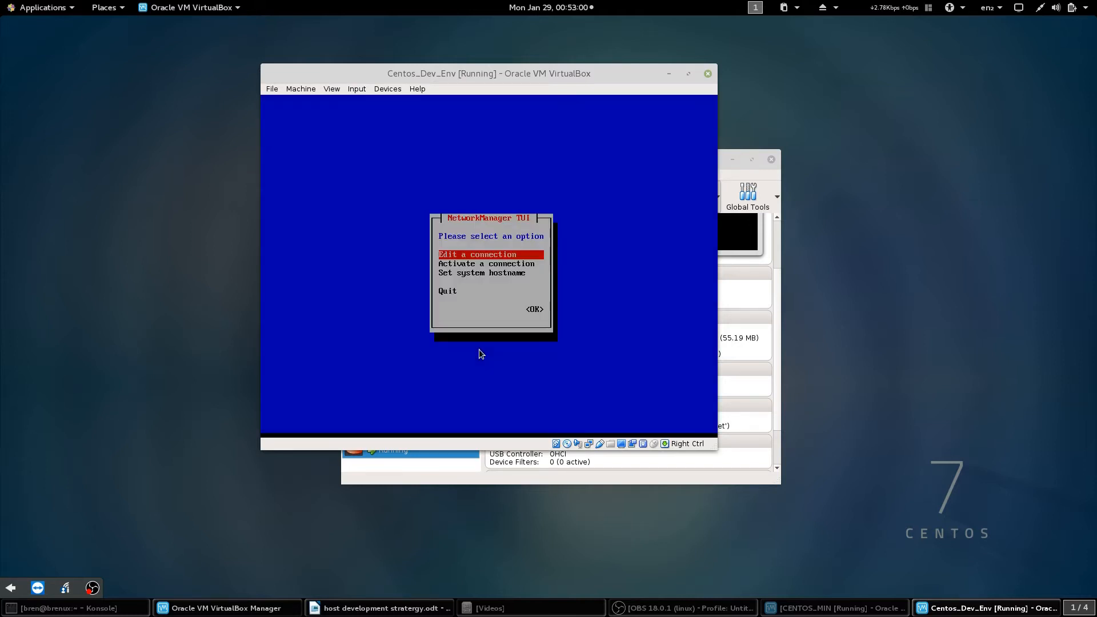
key("Return")
key("Down")
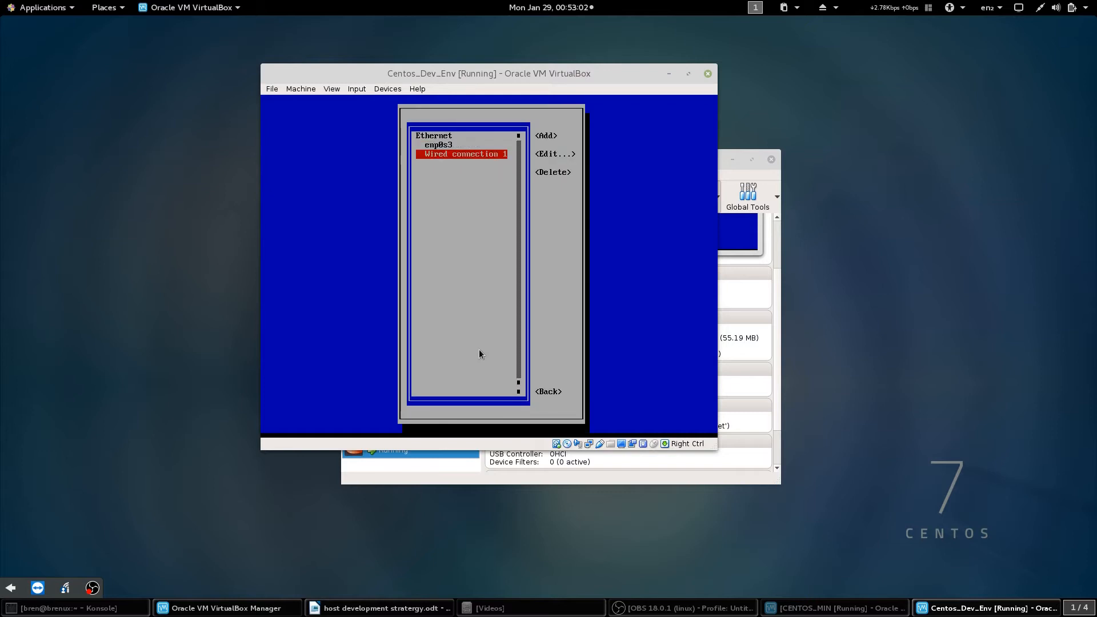
key("Return")
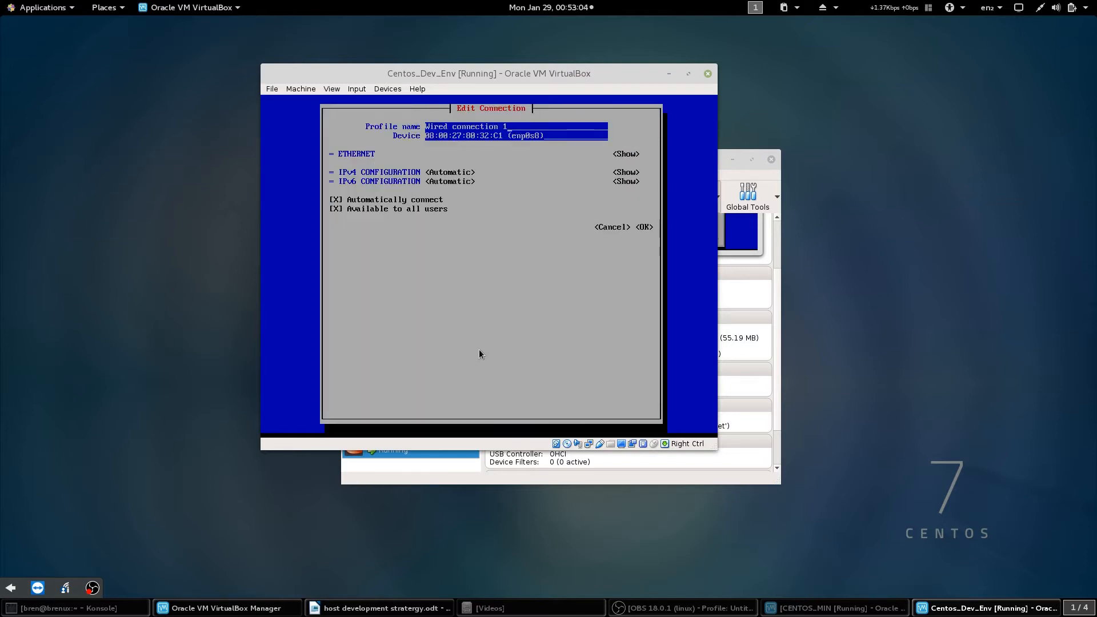
key("Tab")
key("Tab")
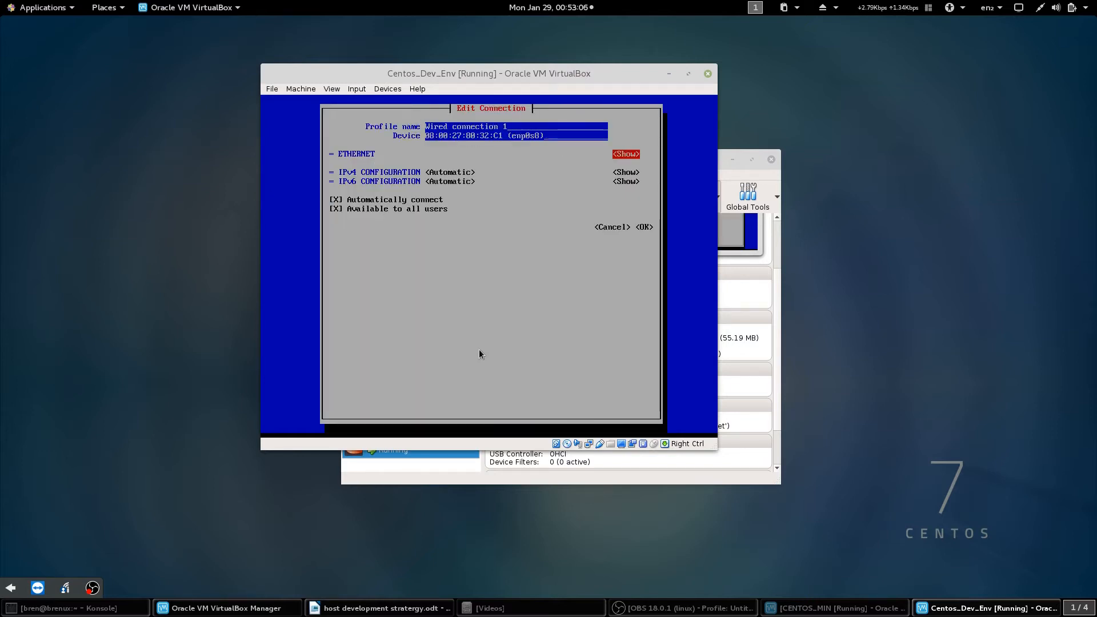
key("Return")
key("Down")
key("Down")
key("Return")
key("Tab")
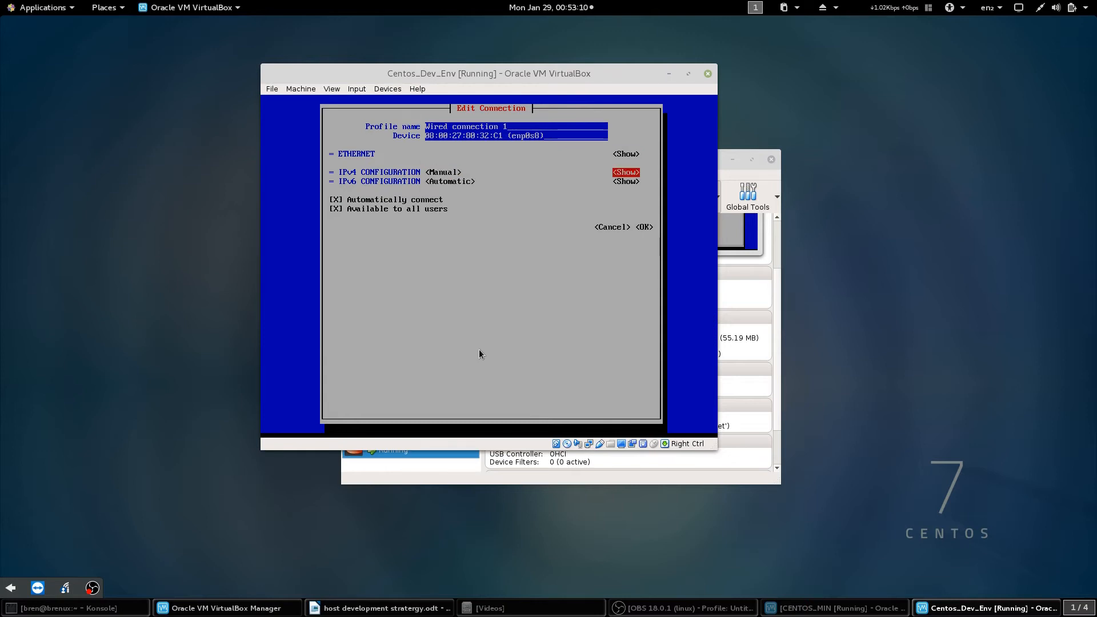
Step: Expand the IPv4 settings of Wired connection 1 and add the address 192.168.0.101/24
key("Return")
key("Tab")
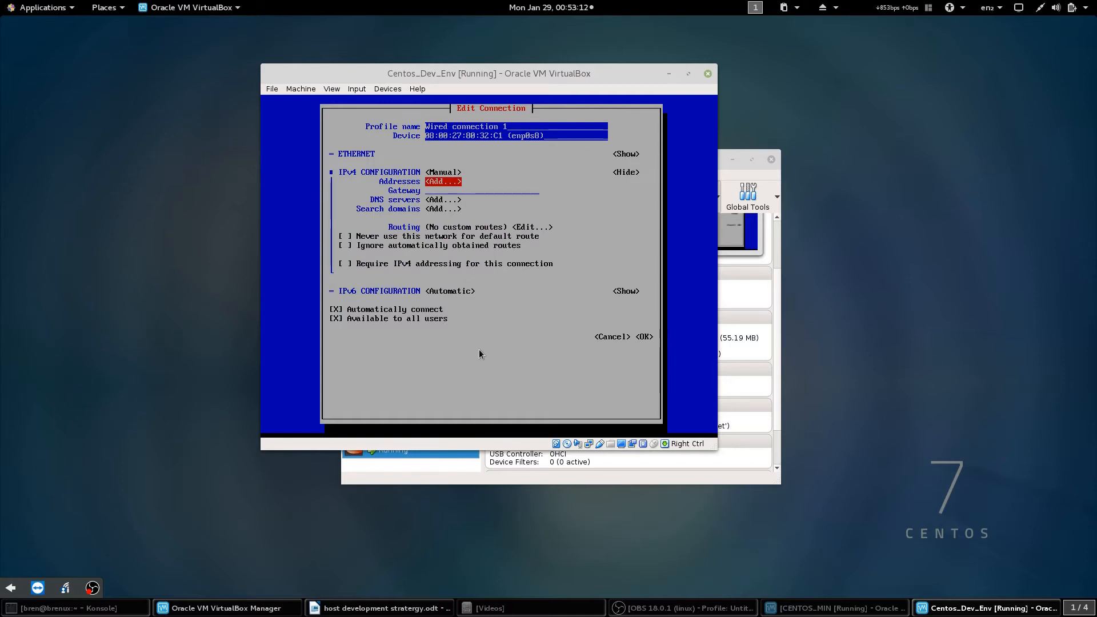
key("Return")
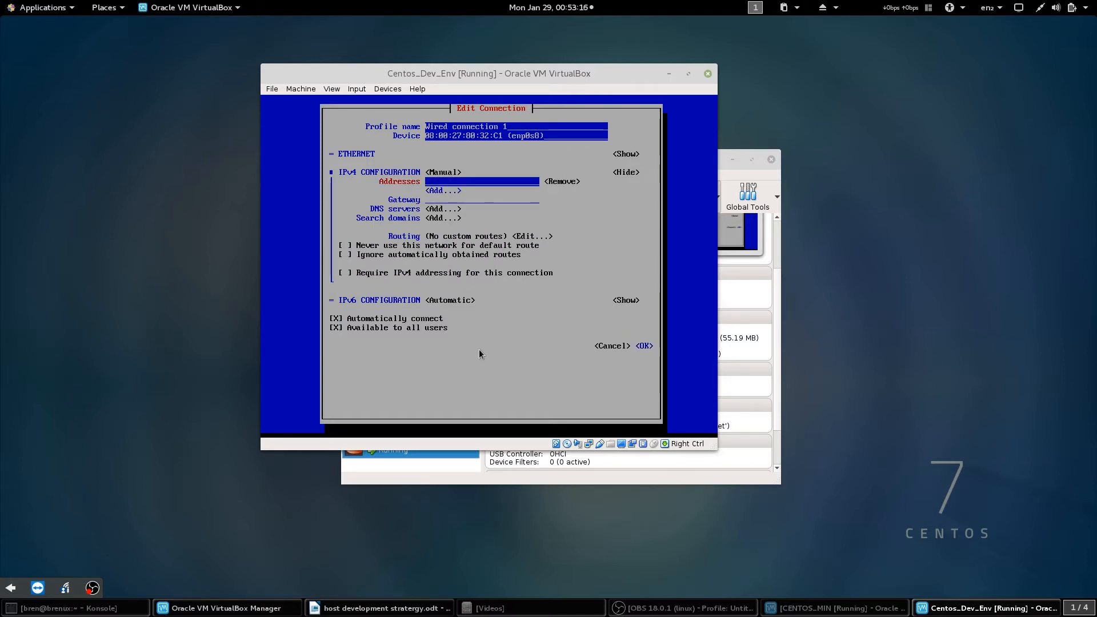
type("192.168.0")
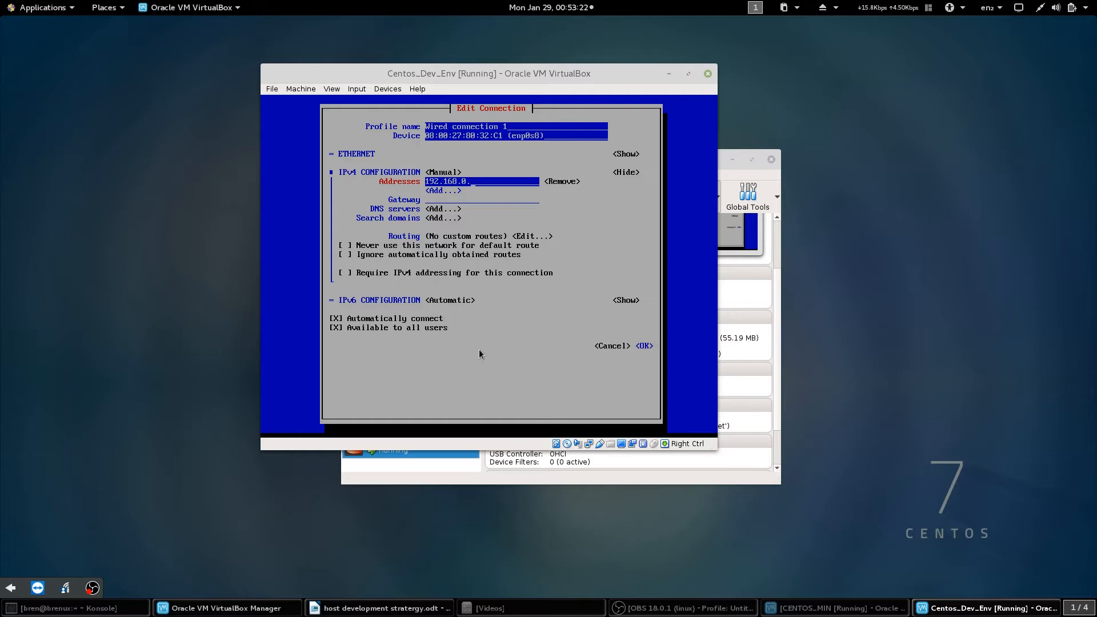
type(".101")
key("Tab")
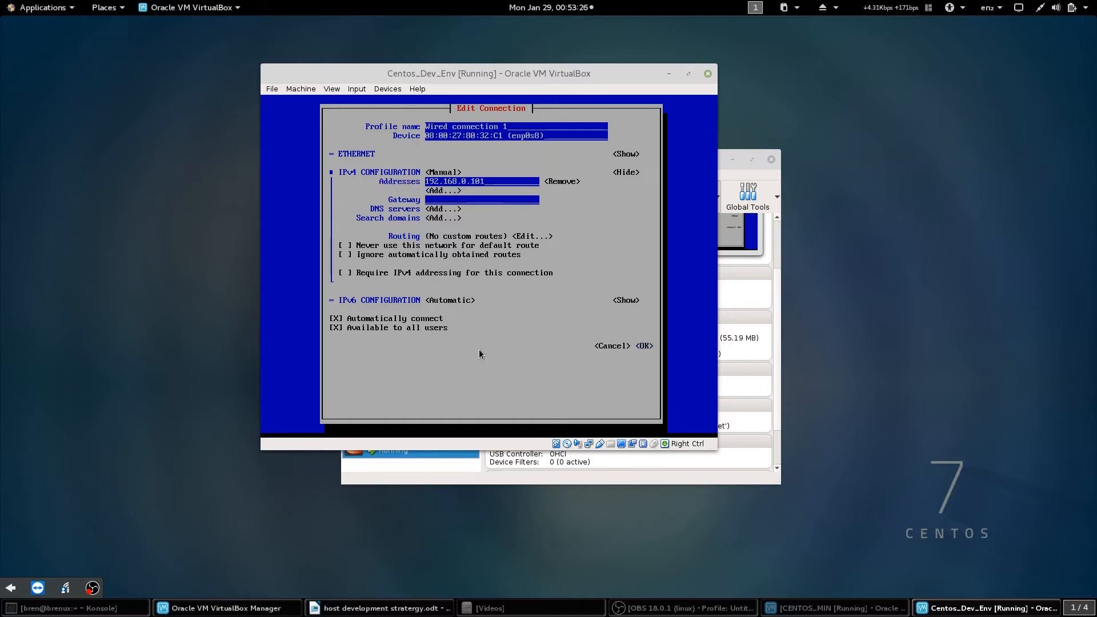
type("/24")
Step: Set the IPv6 configuration of Wired connection 1 to Ignore
key("Tab")
key("Tab")
key("Tab")
key("Tab")
key("Tab")
key("Tab")
key("Tab")
key("Tab")
key("Tab")
key("Tab")
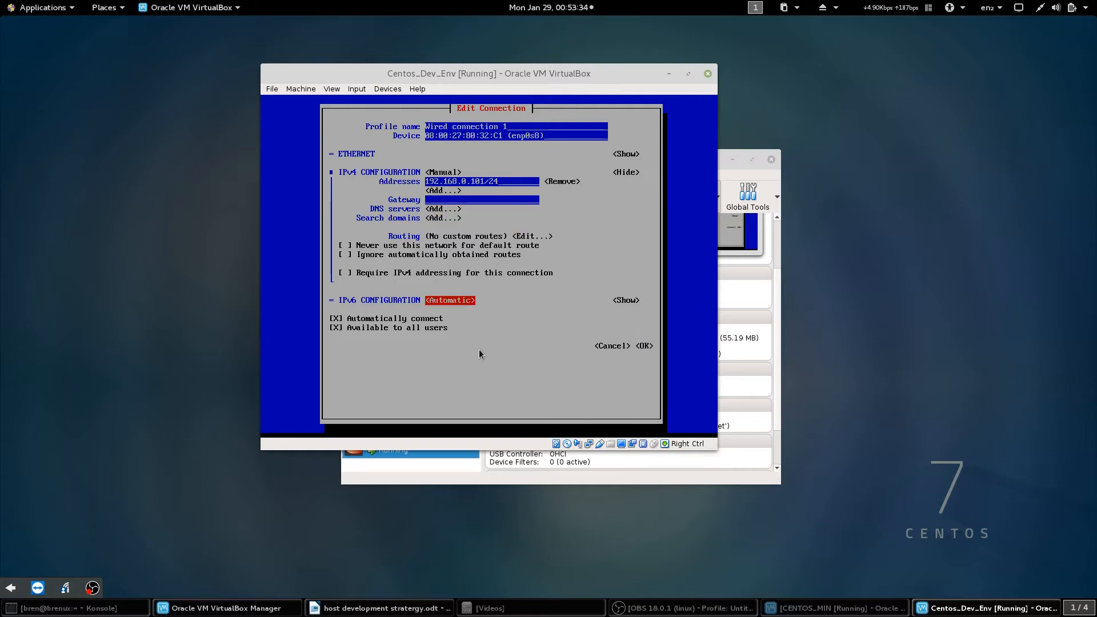
key("Return")
key("Up")
key("Return")
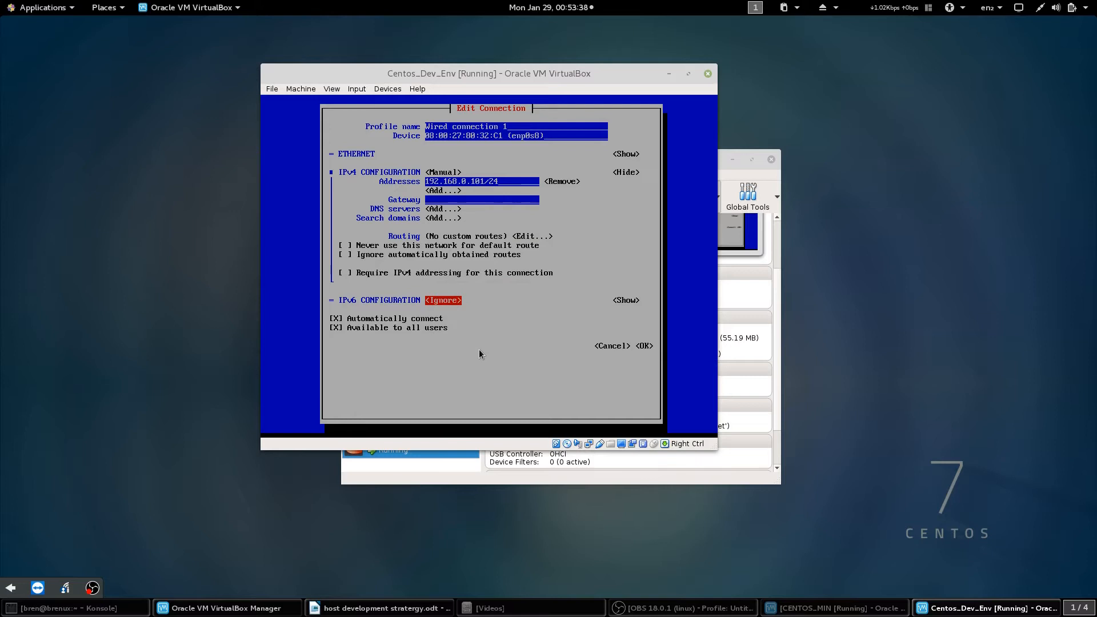
Step: Save the edited Wired connection 1 and return to the main nmtui options
key("Tab")
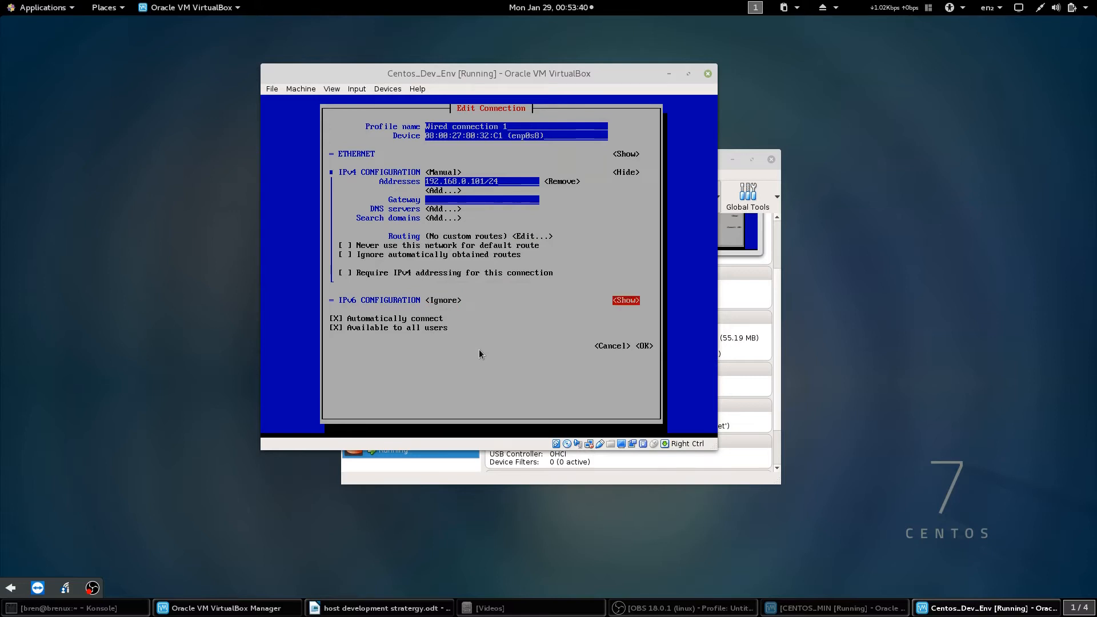
key("Tab")
key("Tab")
key("Tab")
key("Tab")
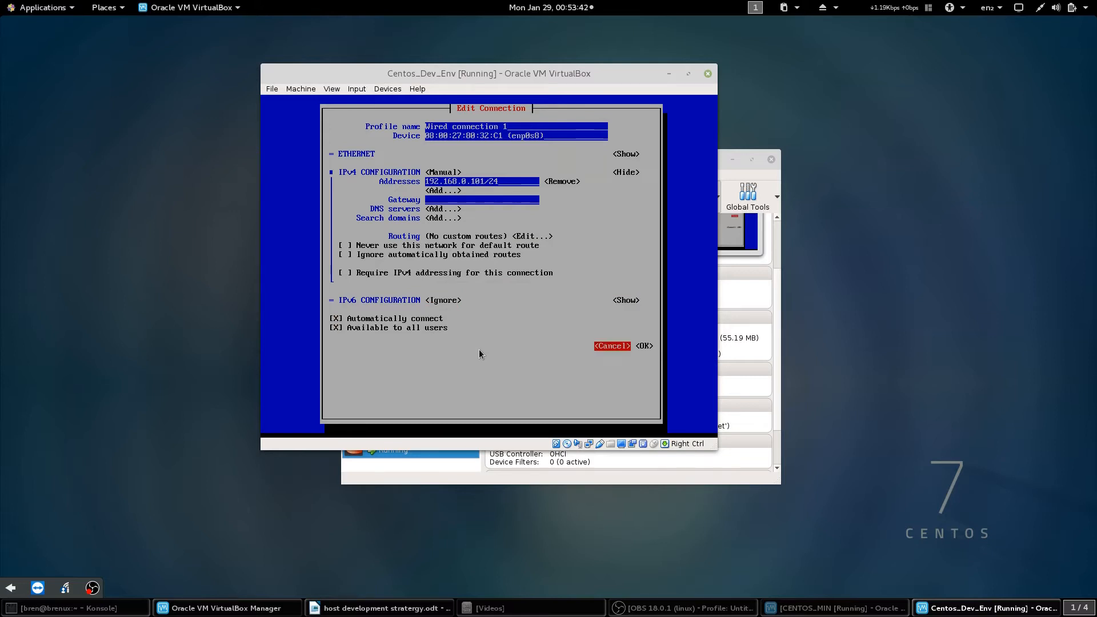
key("Return")
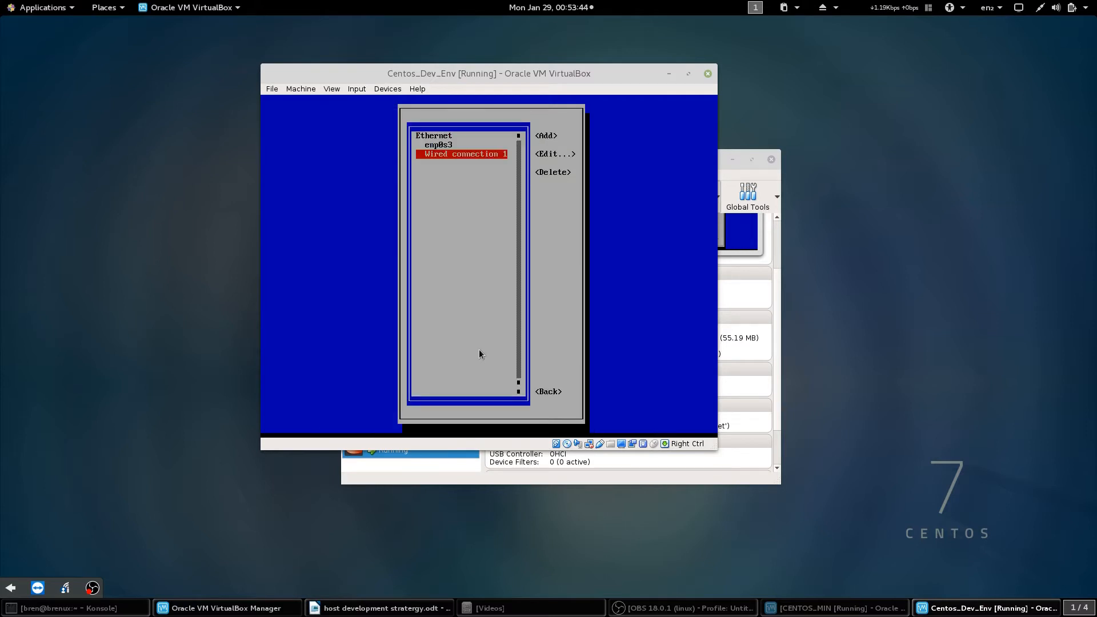
key("Tab")
key("Tab")
key("Tab")
key("Tab")
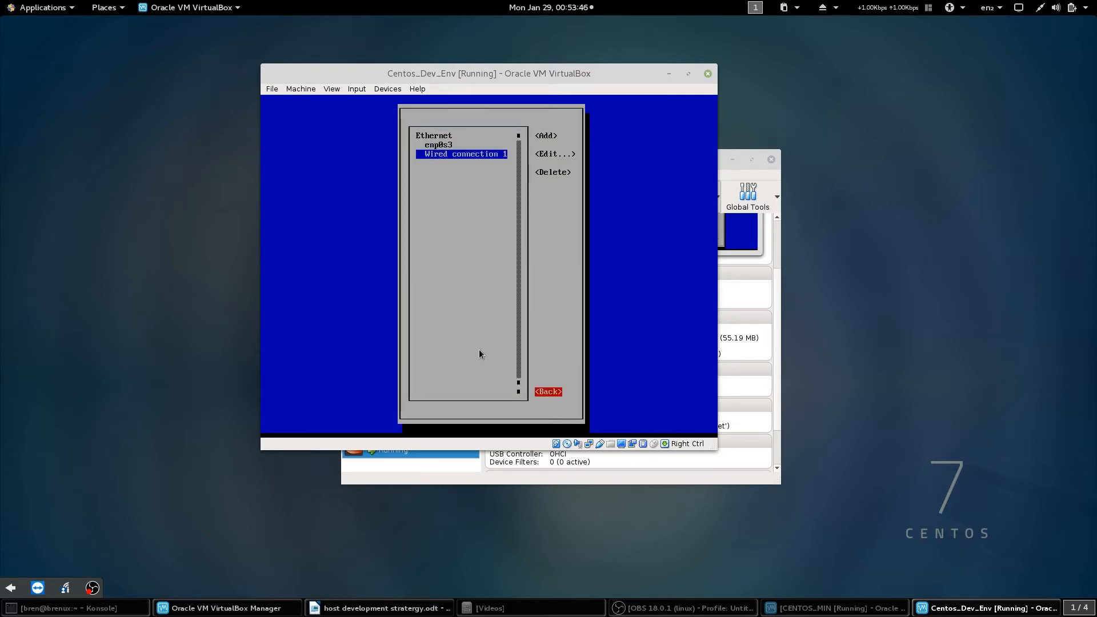
key("Return")
Step: Deactivate and reactivate Wired connection 1 on enp0s8, and return to the main nmtui options
key("Down")
key("Return")
key("Down")
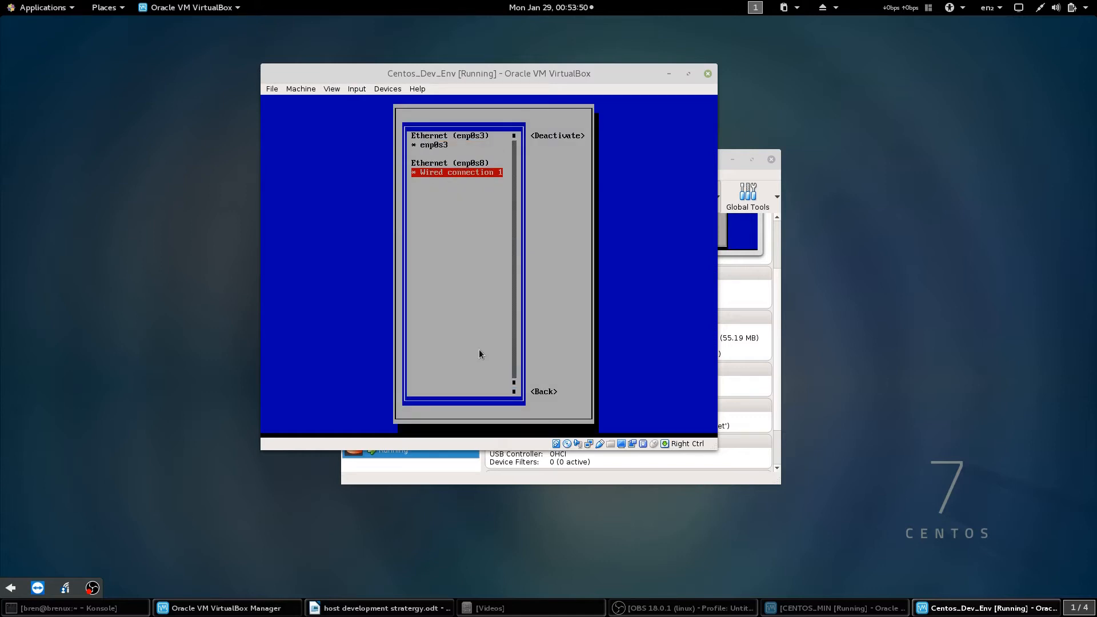
key("Up")
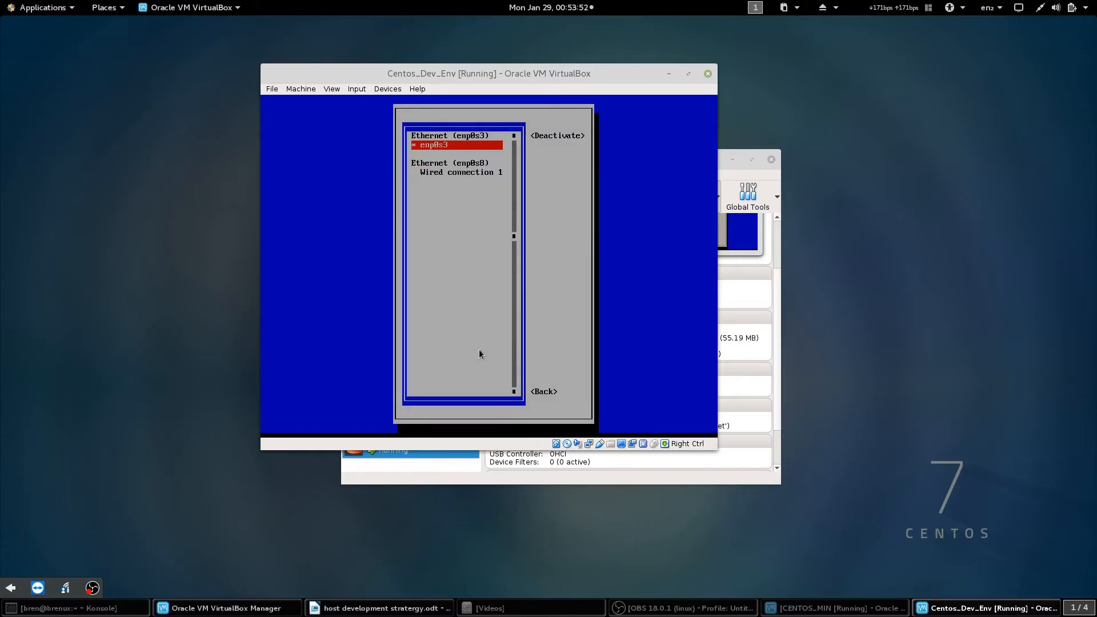
key("Down")
key("Return")
key("Up")
key("Tab")
key("Tab")
key("Return")
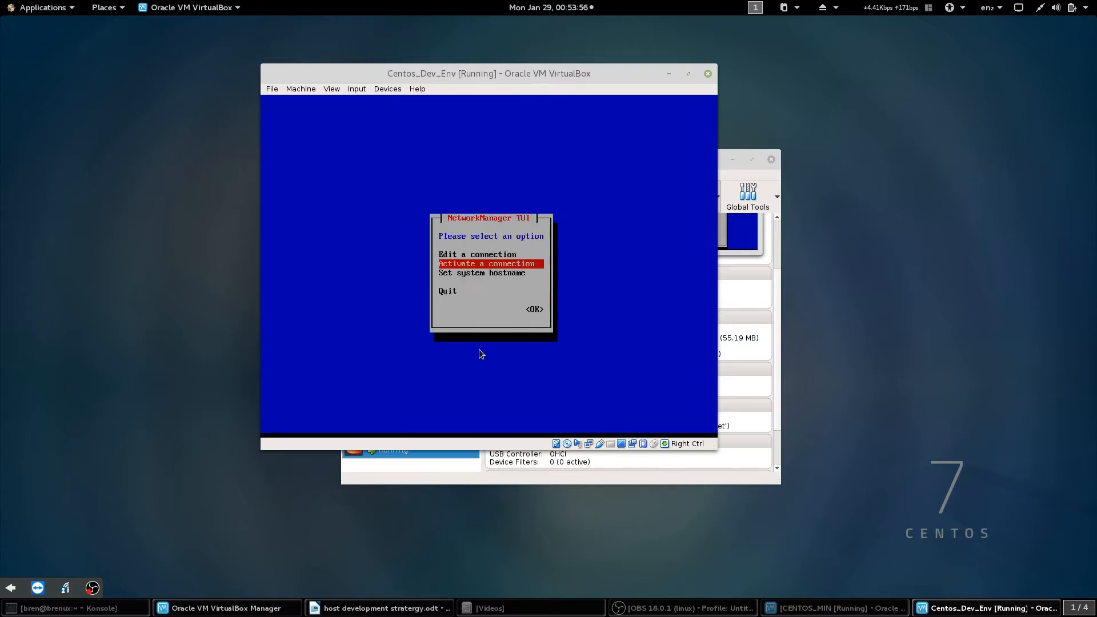
Step: Quit nmtui to get back to the root shell of Centos_Dev_Env
key("Tab")
key("Tab")
key("Tab")
key("Tab")
key("Down")
key("Down")
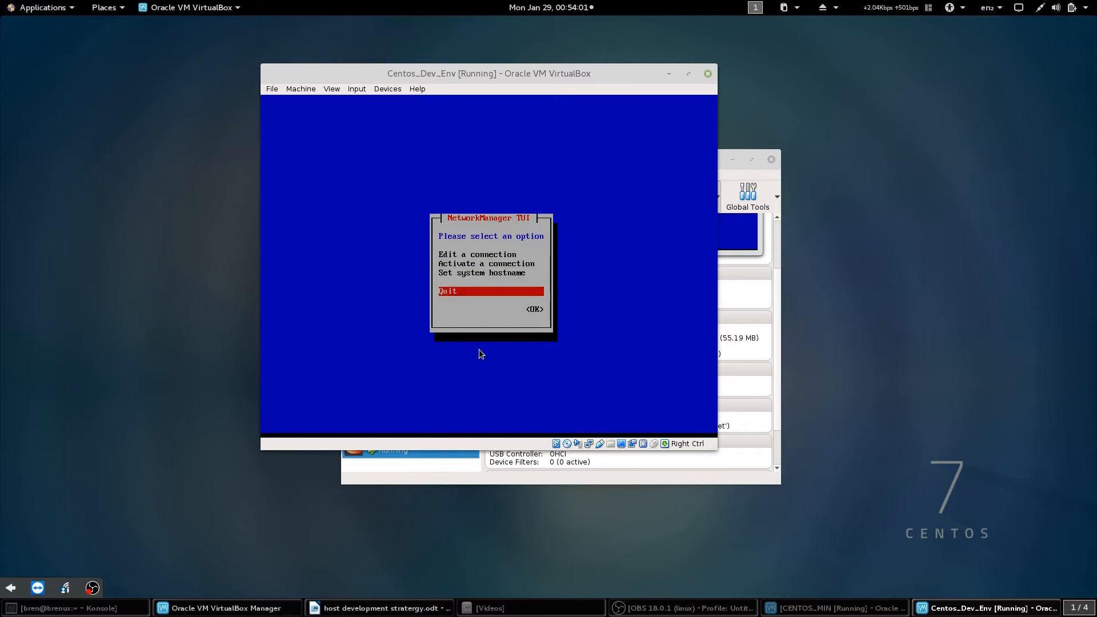
key("Return")
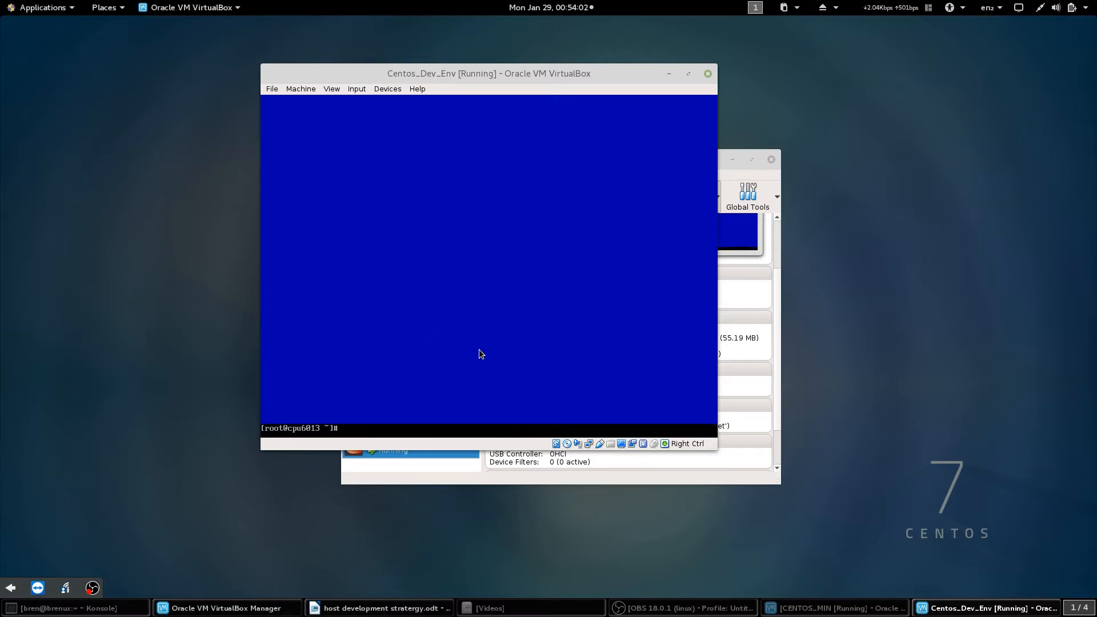
Step: Restart the network service with systemctl restart network.service
type("systemctl netw")
key("BackSpace")
key("BackSpace")
key("BackSpace")
type("restart network.service")
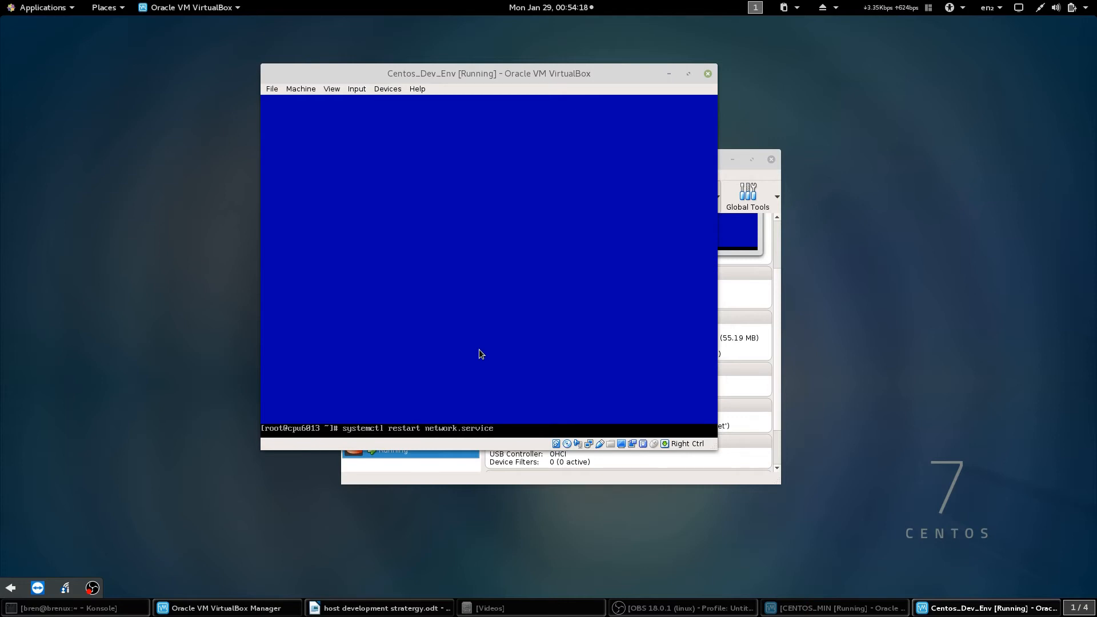
key("Return")
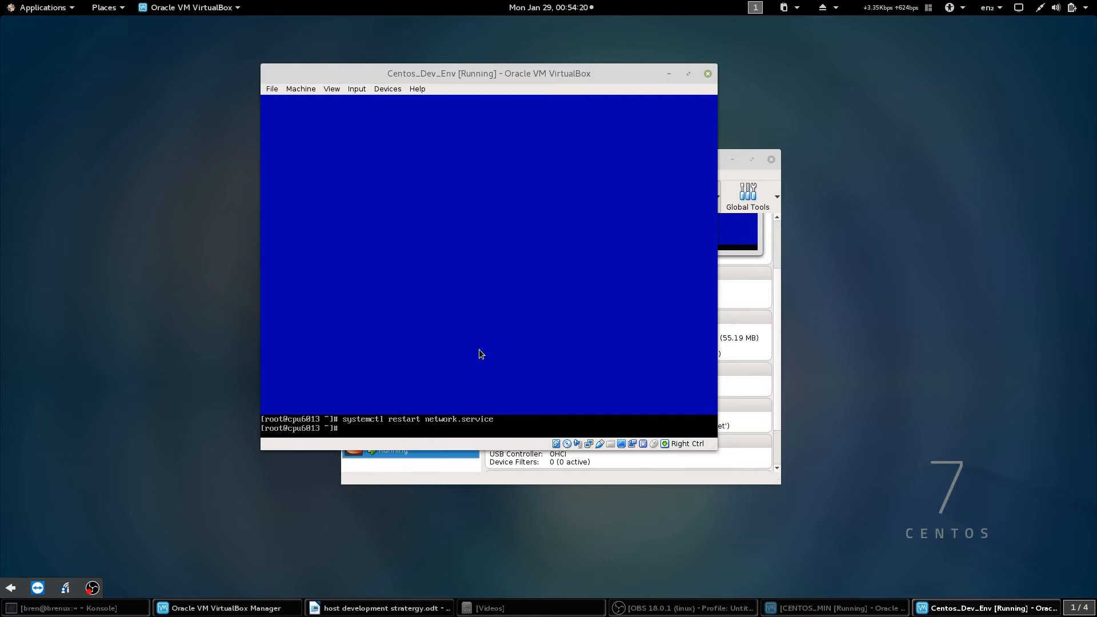
Step: List the interface addresses with ip addr, and test the link to CENTOS_MIN by pinging 192.168.0.80 briefly
type("ip addr")
key("Return")
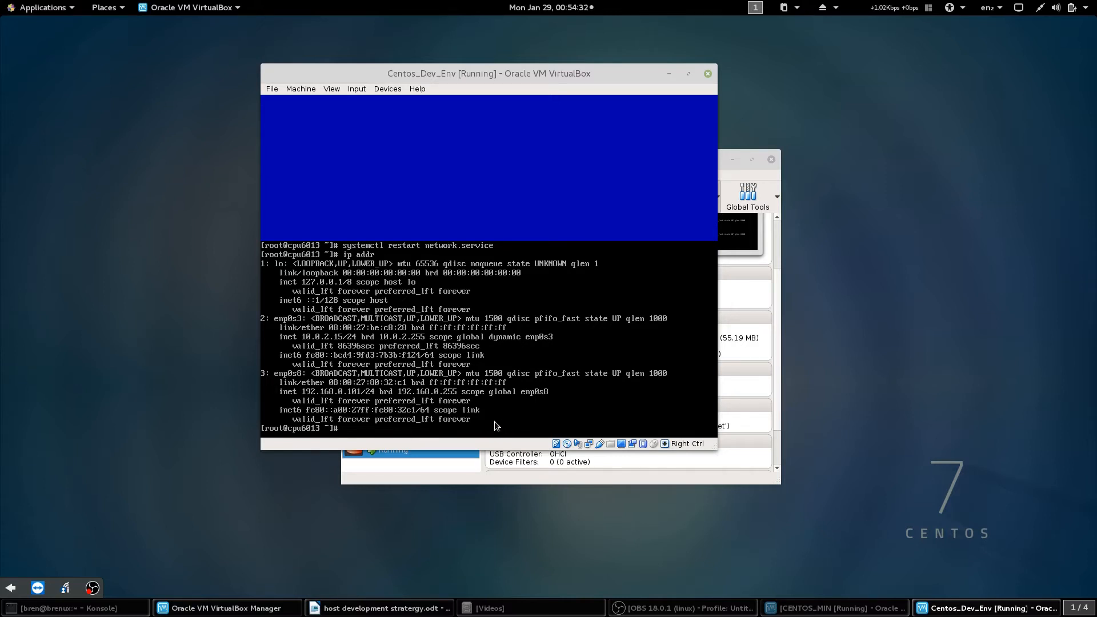
type("ping 192.168.0.80")
key("Return")
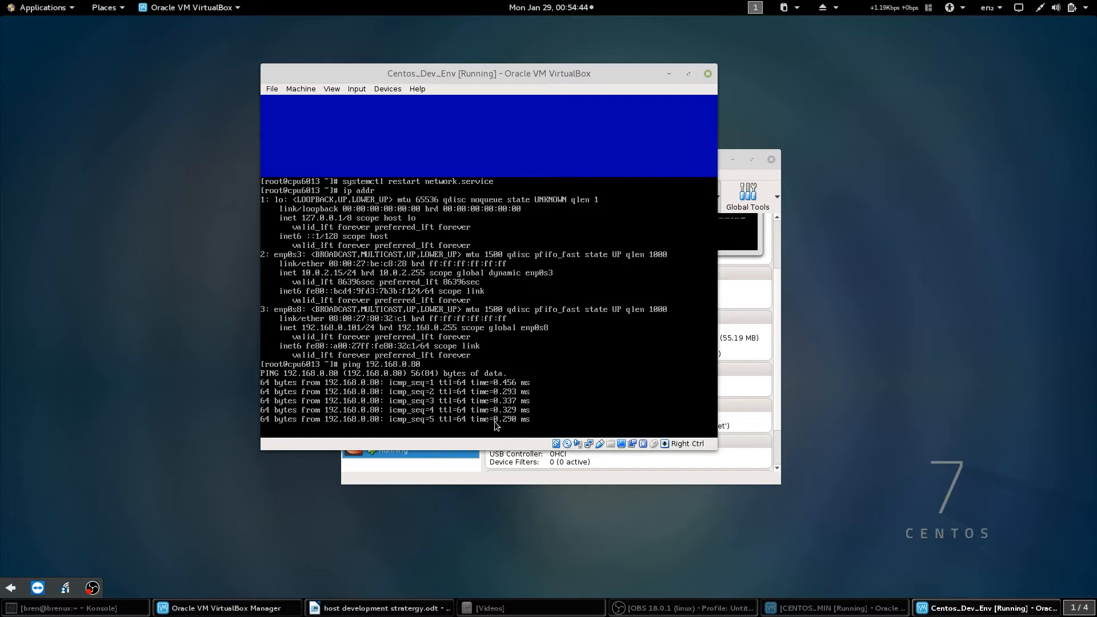
key("ctrl+c")
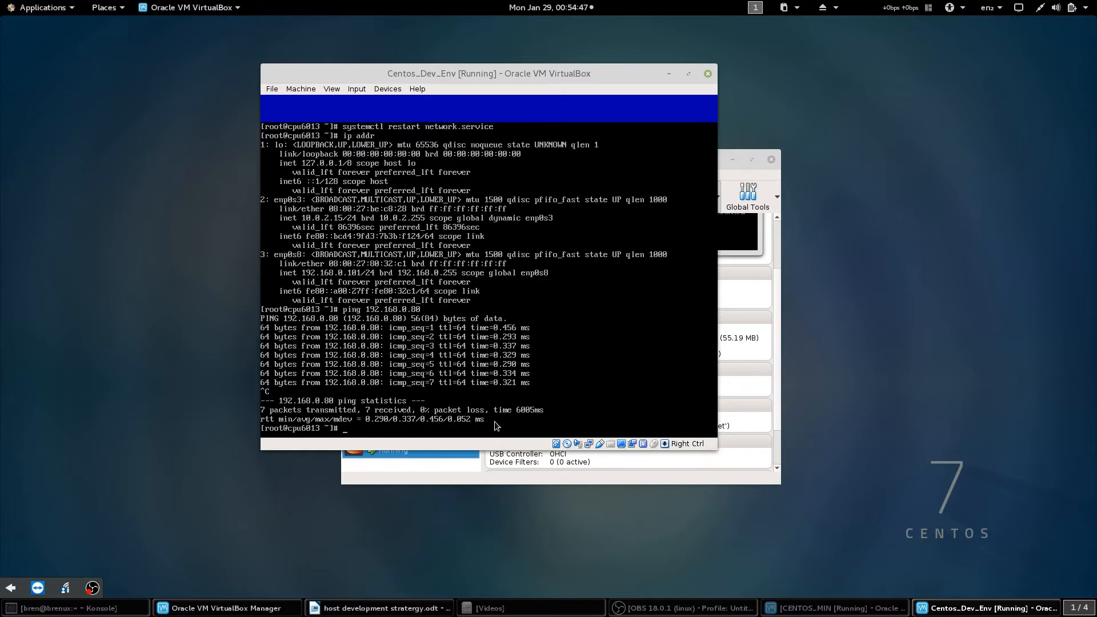
type("elinks http:")
key("BackSpace")
key("BackSpace")
type("//192.168")
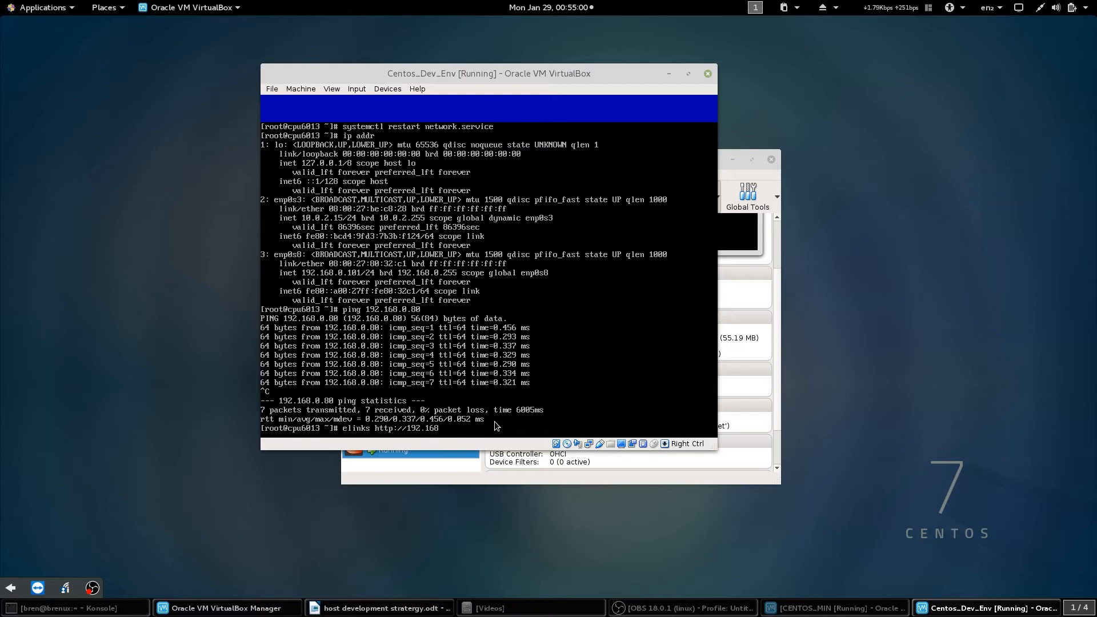
type(".0.80")
key("Return")
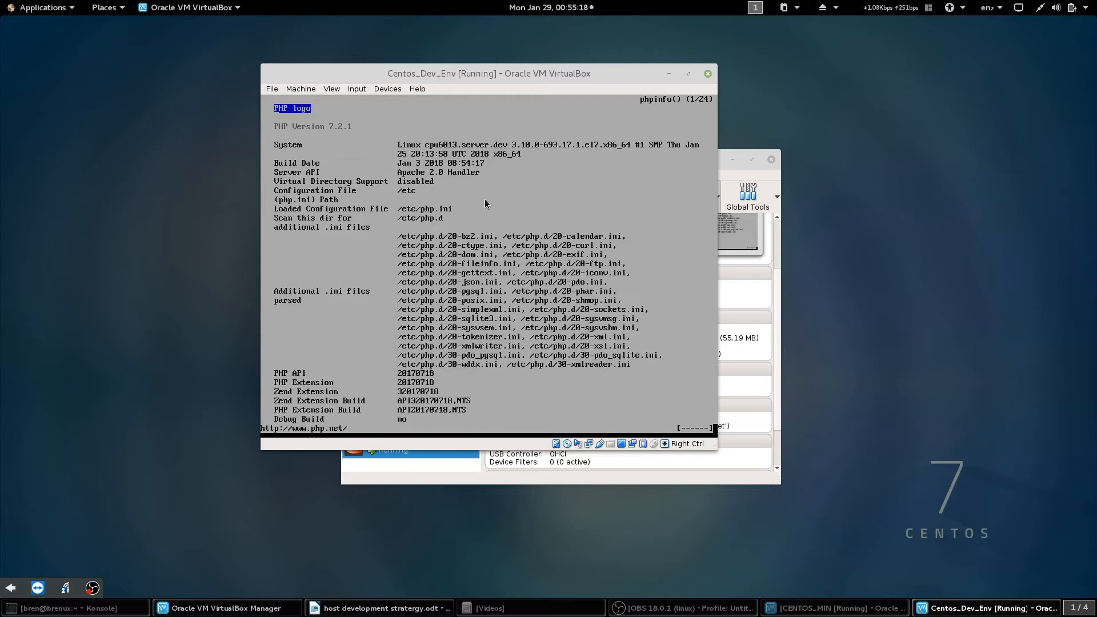
key("shift+q")
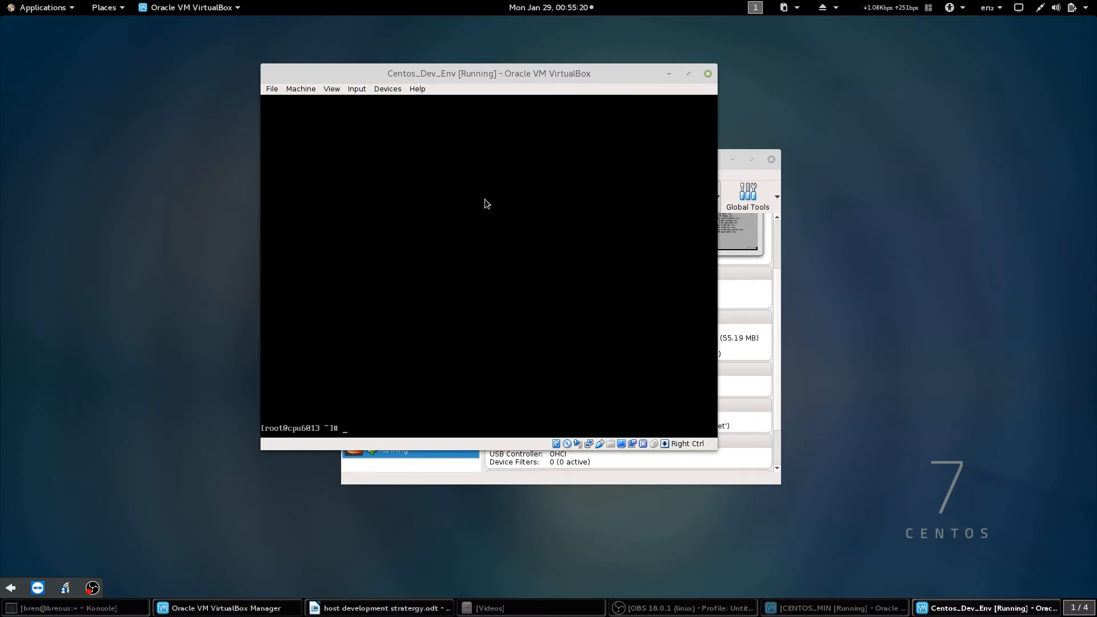
Step: Start nmtui again and set the system hostname of Centos_Dev_Env to devenv.dev
key("alt+Tab")
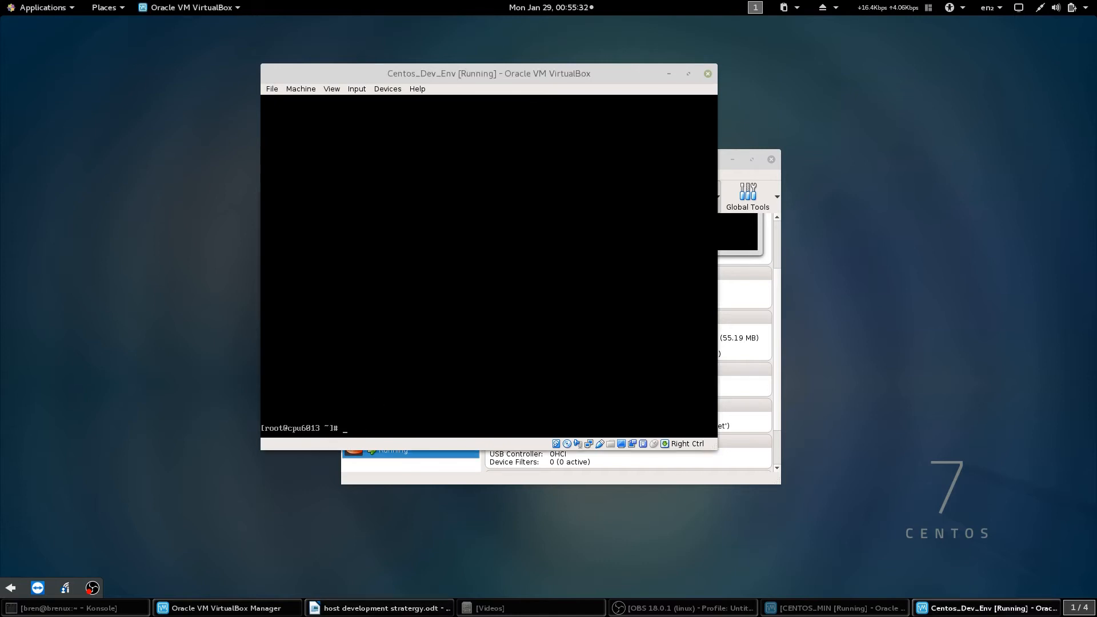
type("mtuo")
key("Return")
key("Down")
key("Down")
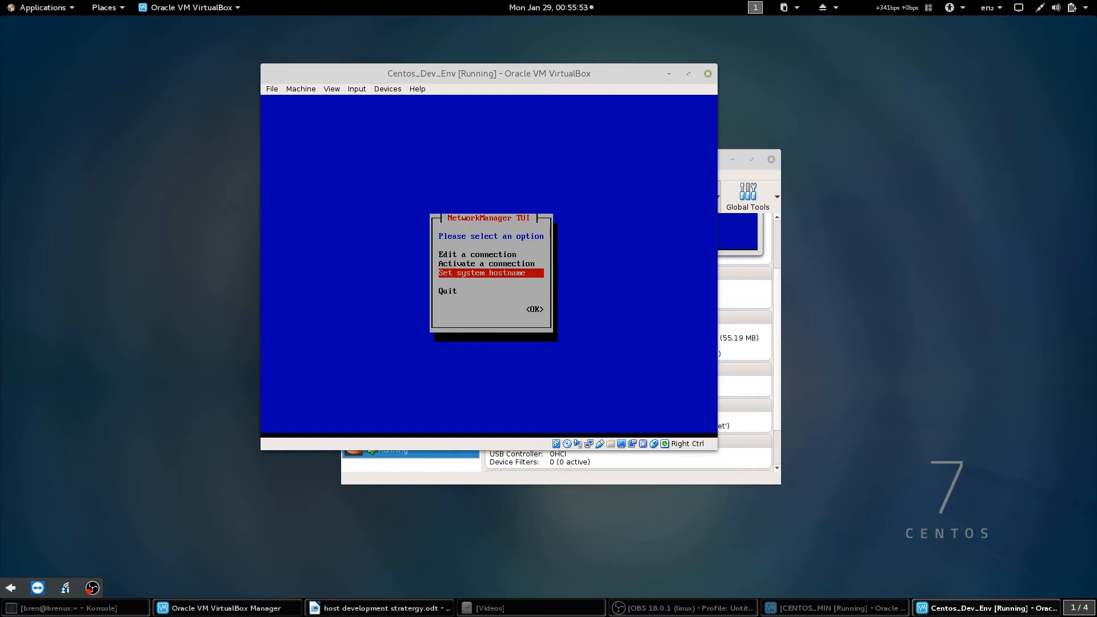
key("Return")
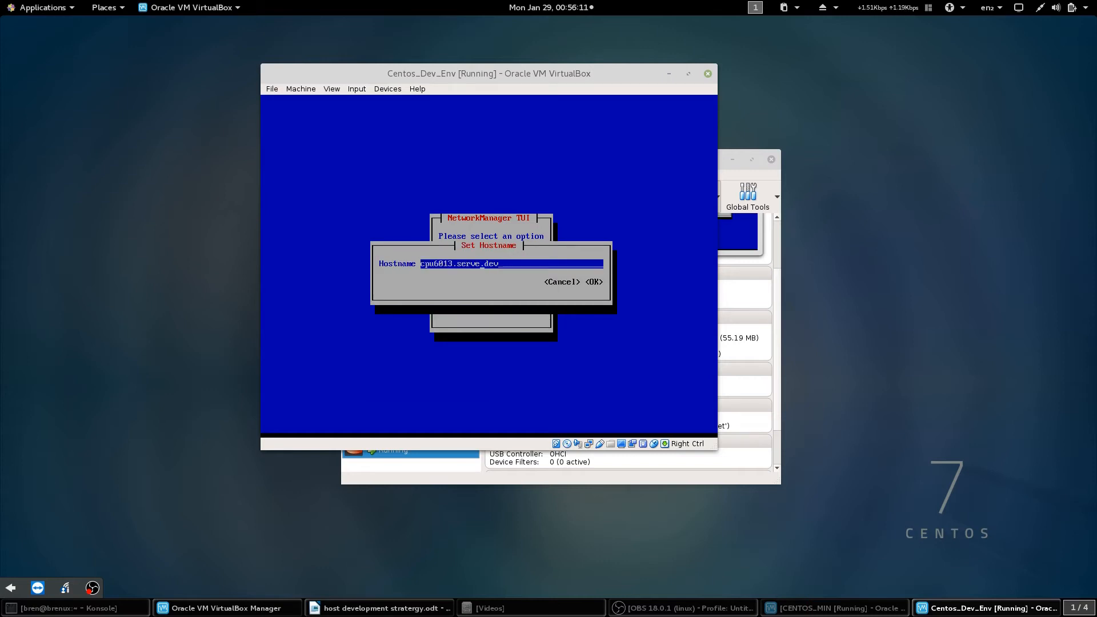
key("BackSpace")
key("BackSpace")
key("BackSpace")
key("BackSpace")
key("BackSpace")
key("BackSpace")
key("BackSpace")
key("BackSpace")
key("BackSpace")
key("BackSpace")
key("BackSpace")
key("BackSpace")
key("BackSpace")
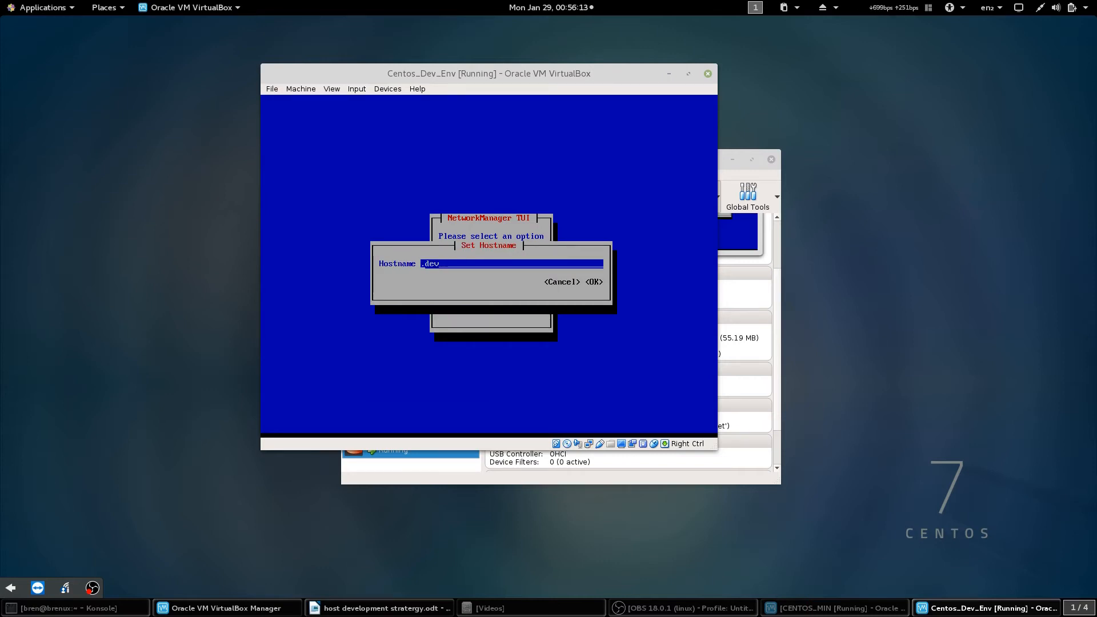
type("devenv")
key("Tab")
key("Tab")
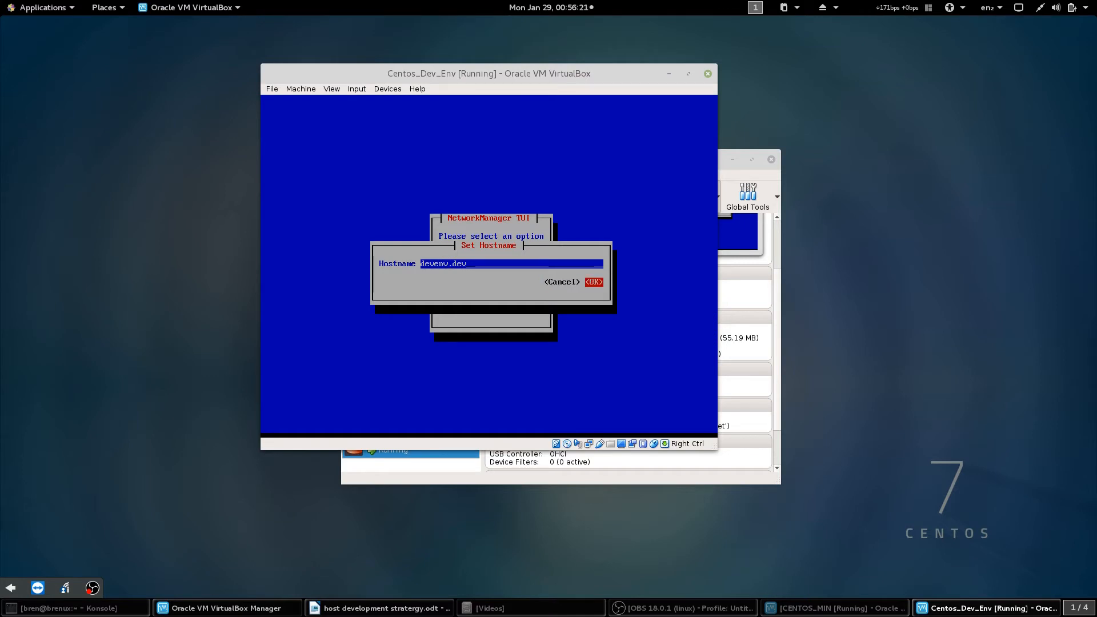
key("Return")
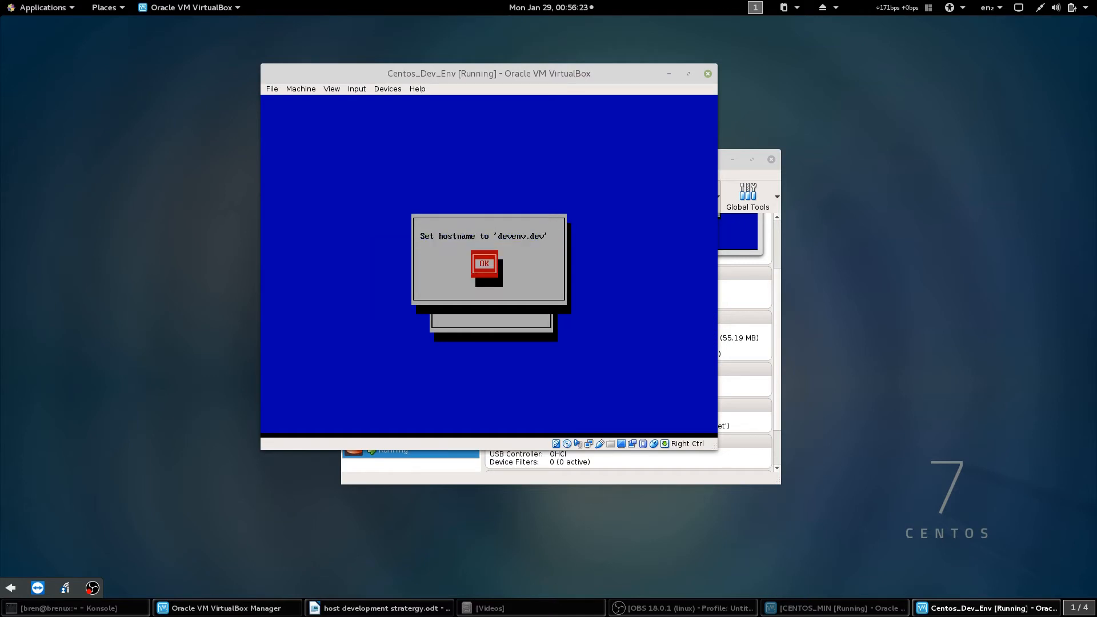
key("Return")
key("Tab")
key("Tab")
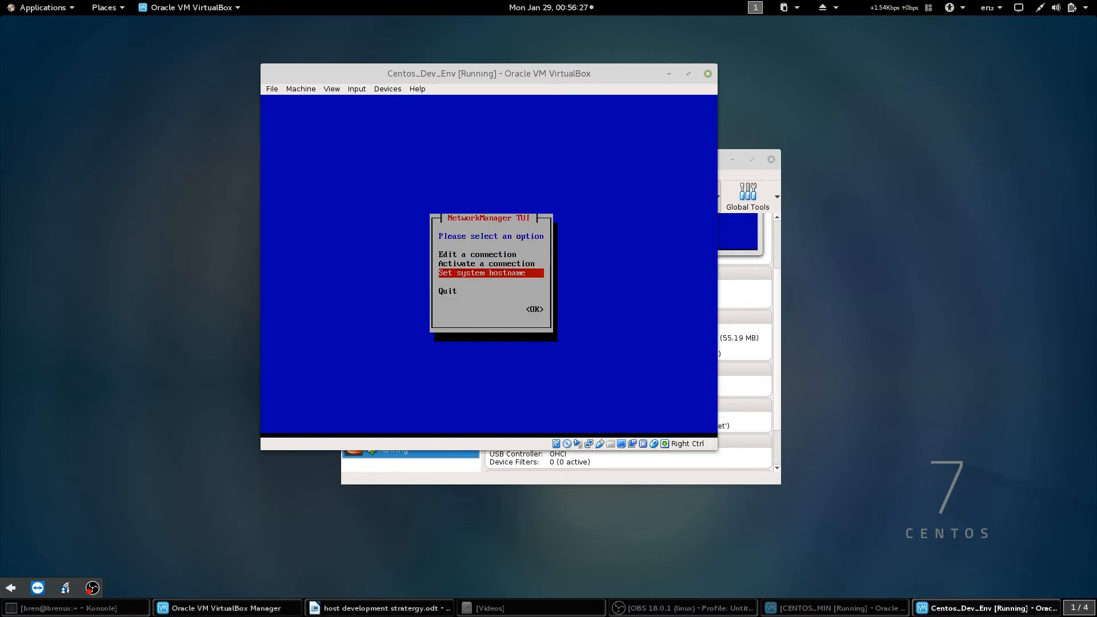
Step: Quit nmtui, exit the shell session, and log back in as root with the account password
key("Down")
key("Return")
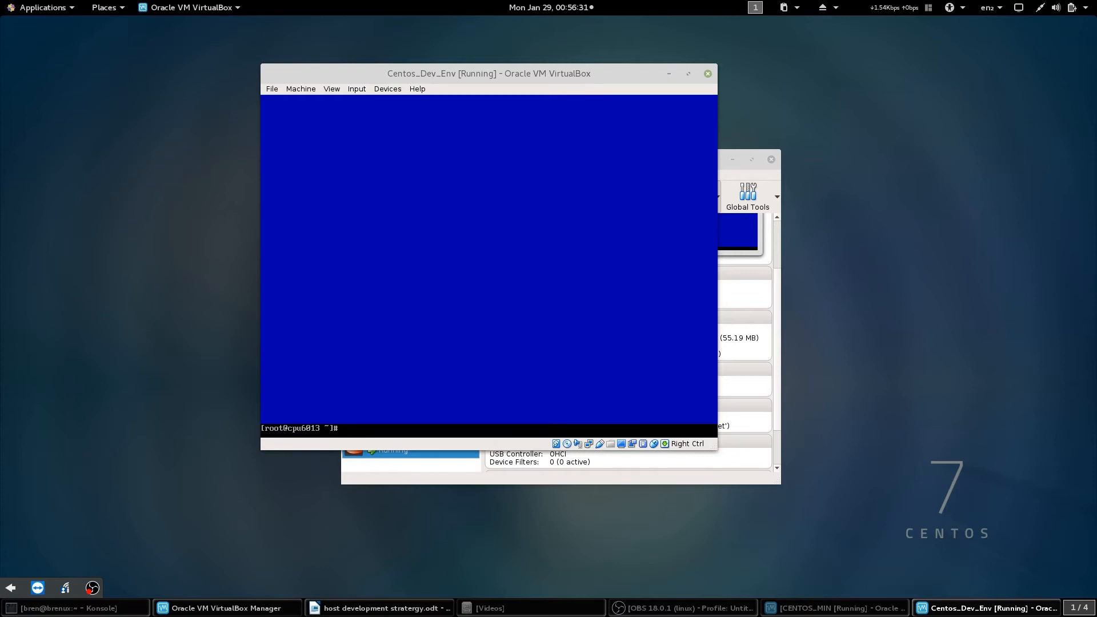
type("exit")
key("Return")
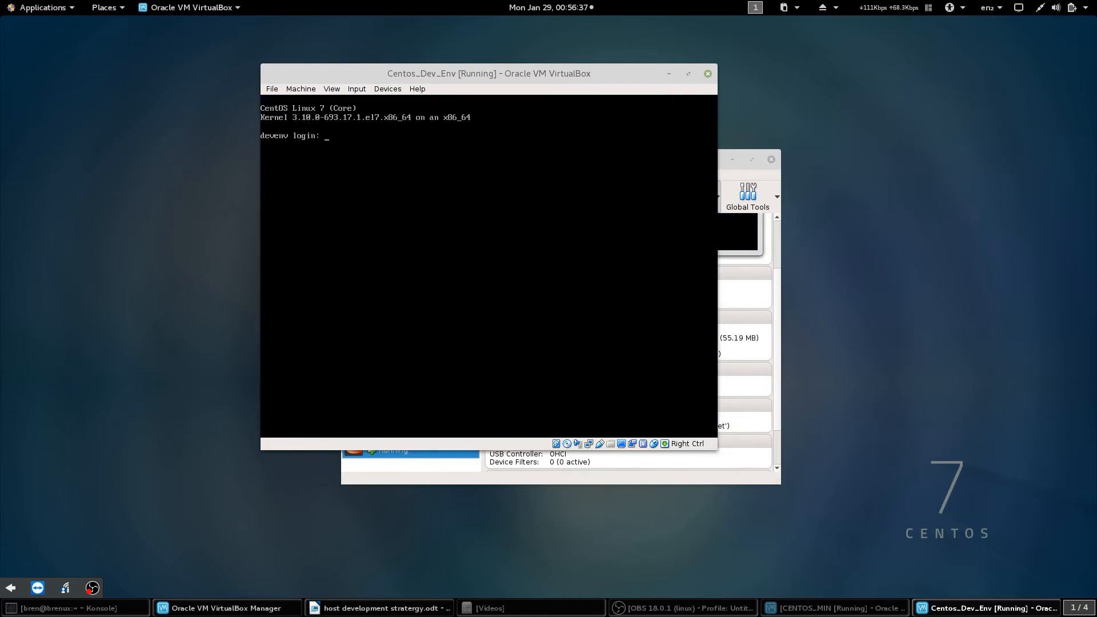
type("root")
key("Return")
key("Return")
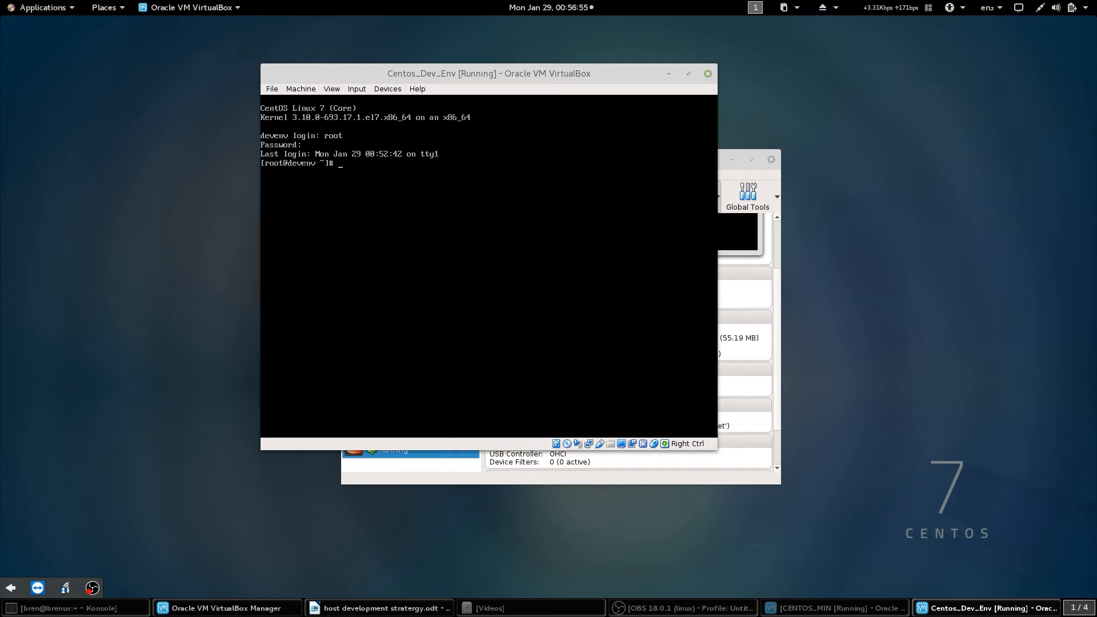
Step: Add the line 192.168.0.80 cpu6013 cpu6013.server.dev at the start of /etc/hosts using nano -w, and save the file
type("nano -w /etc/host")
key("Tab")
key("Tab")
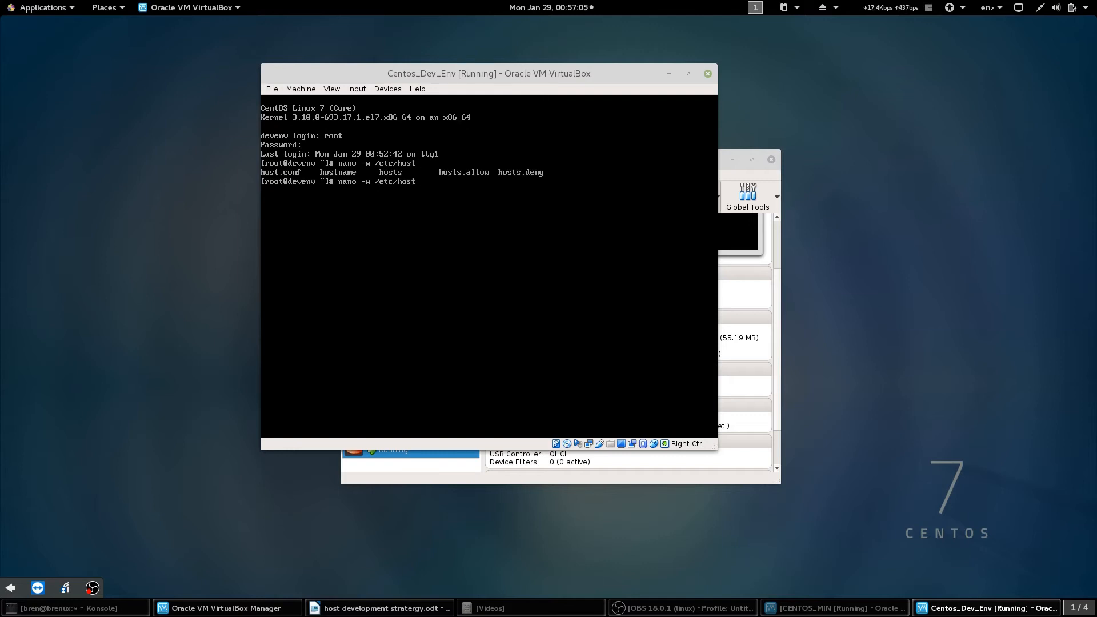
type("s")
key("Return")
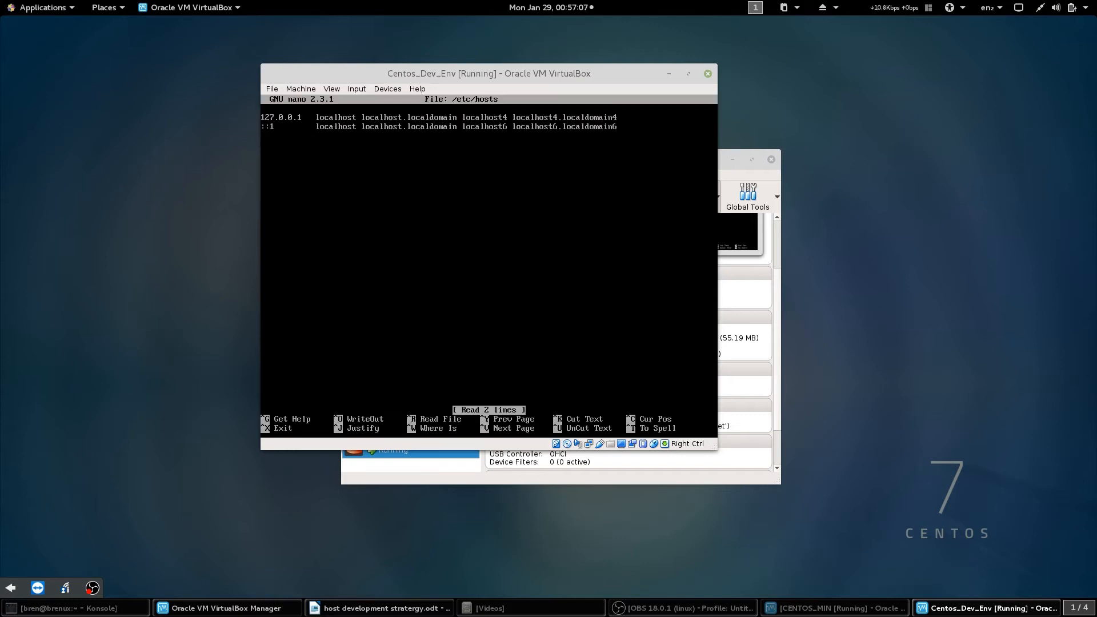
key("Return")
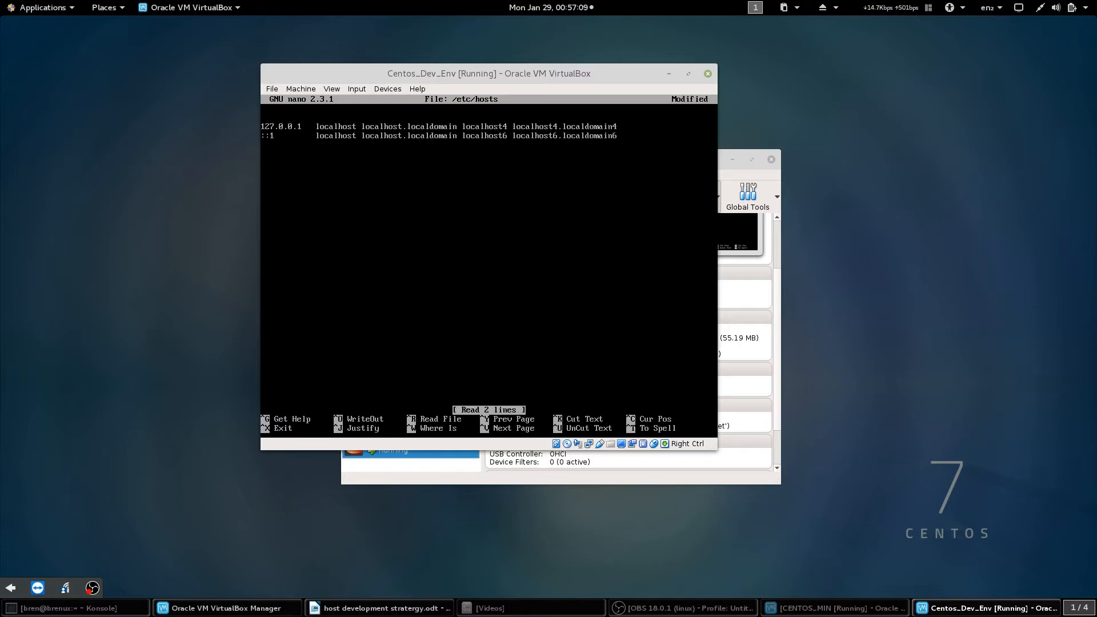
type("192.168.0.80")
type("cpu6013 cpu601")
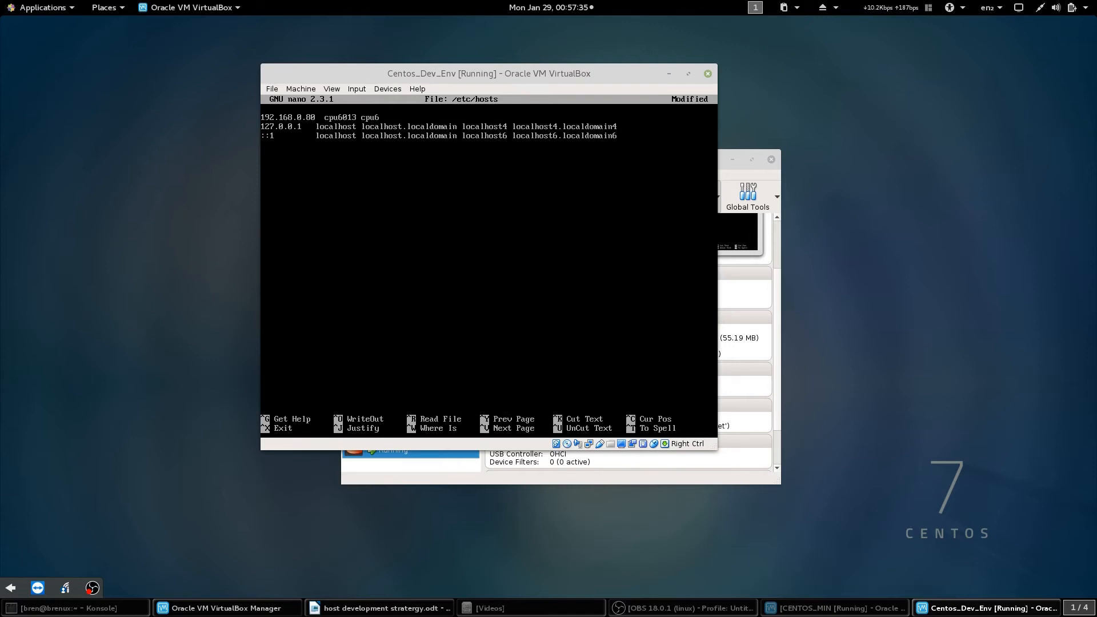
type("3.server.dev")
key("ctrl+x")
key("y")
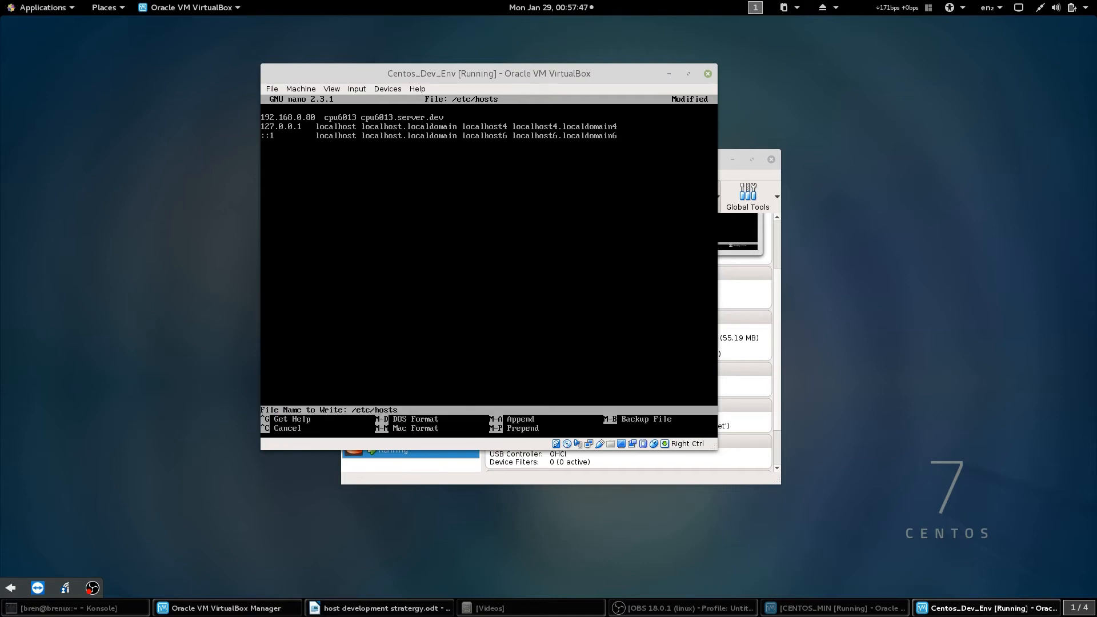
key("Return")
Step: Recall and rerun systemctl restart network.service from the command history to restart networking
type("ping 192.168.0.80")
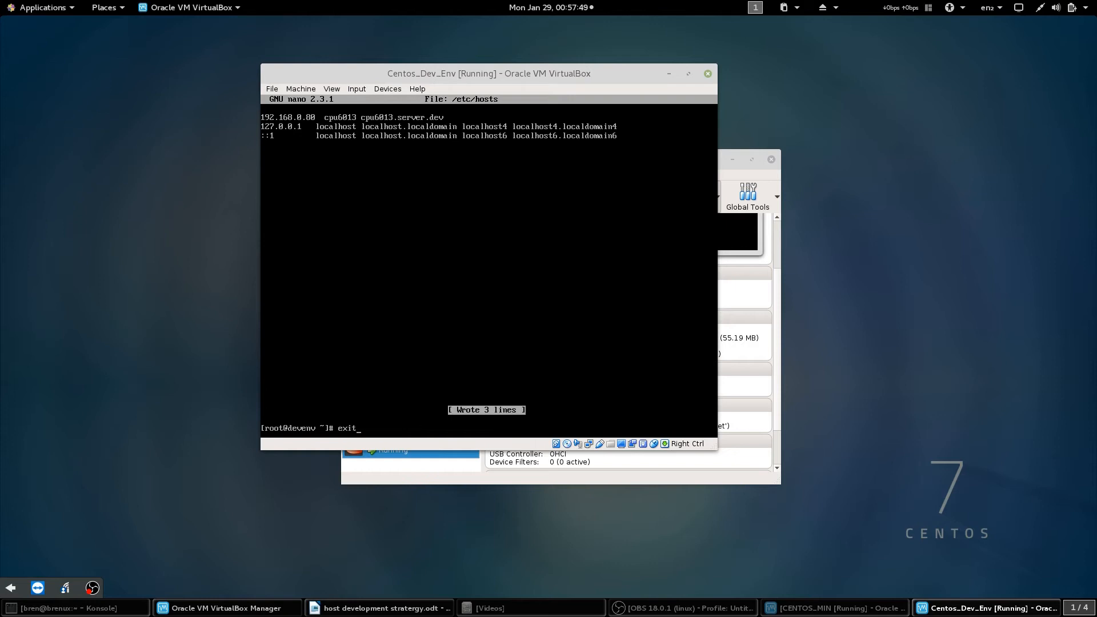
key("Up")
key("Up")
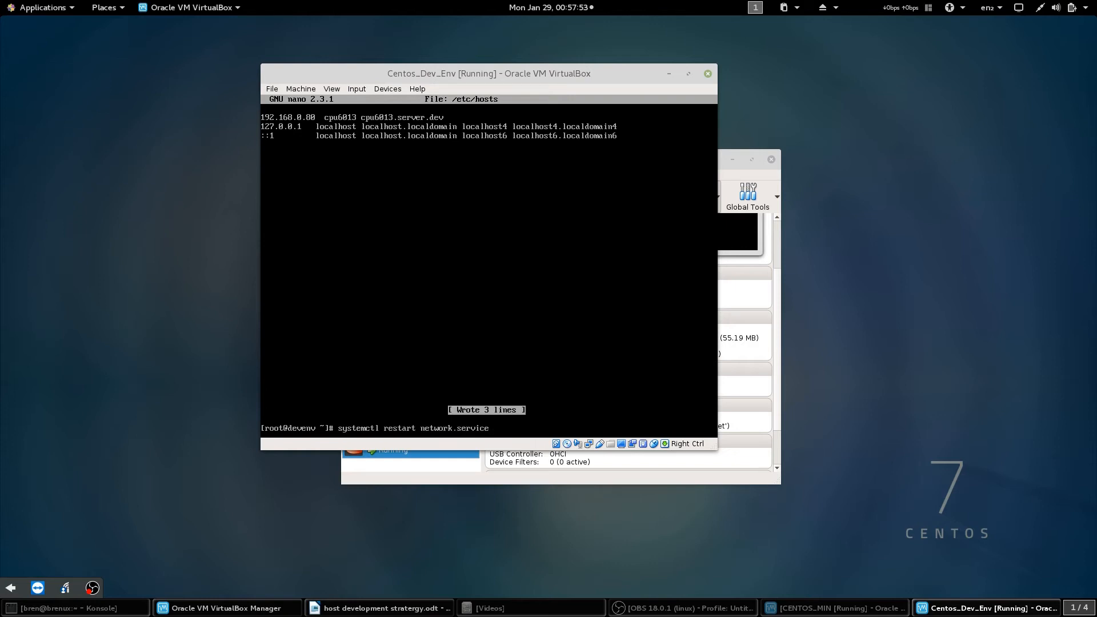
key("Return")
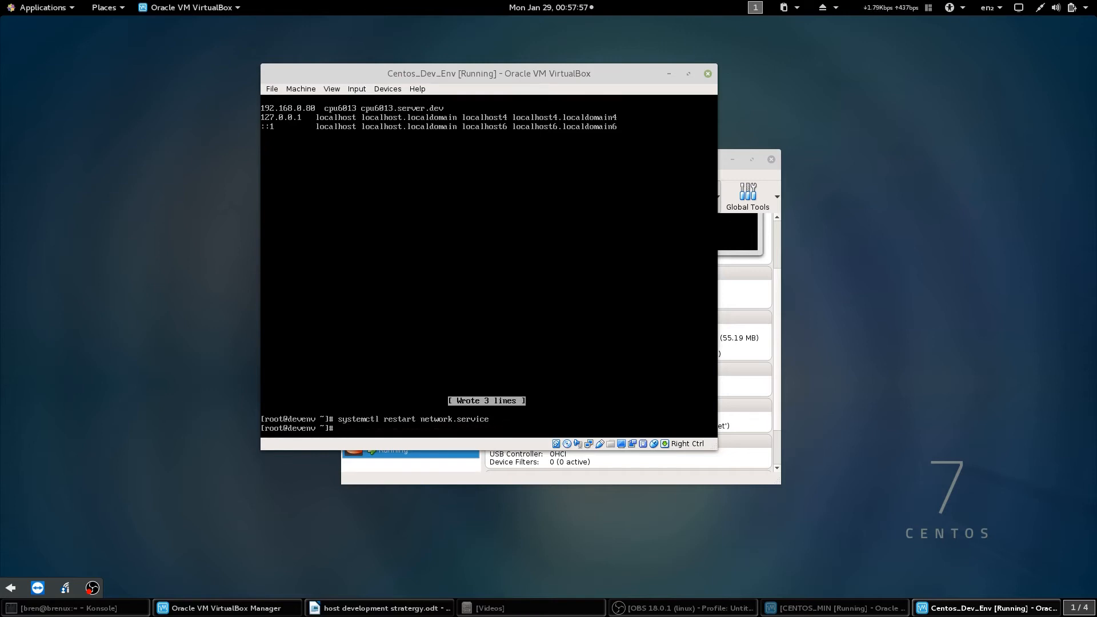
type("elinks http://cpu6013")
key("Return")
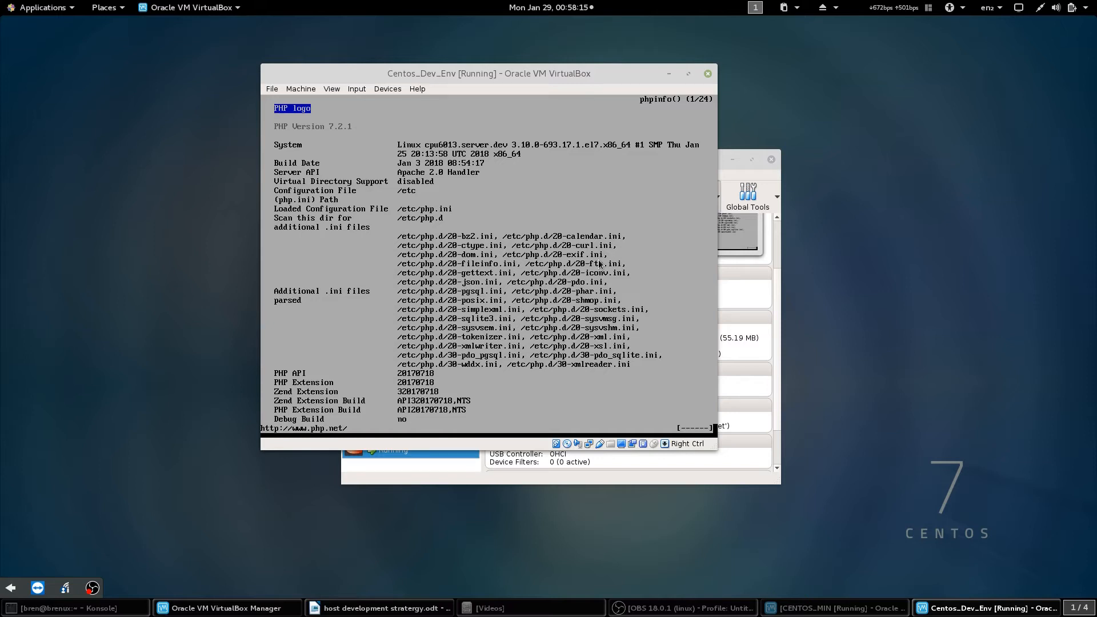
key("q")
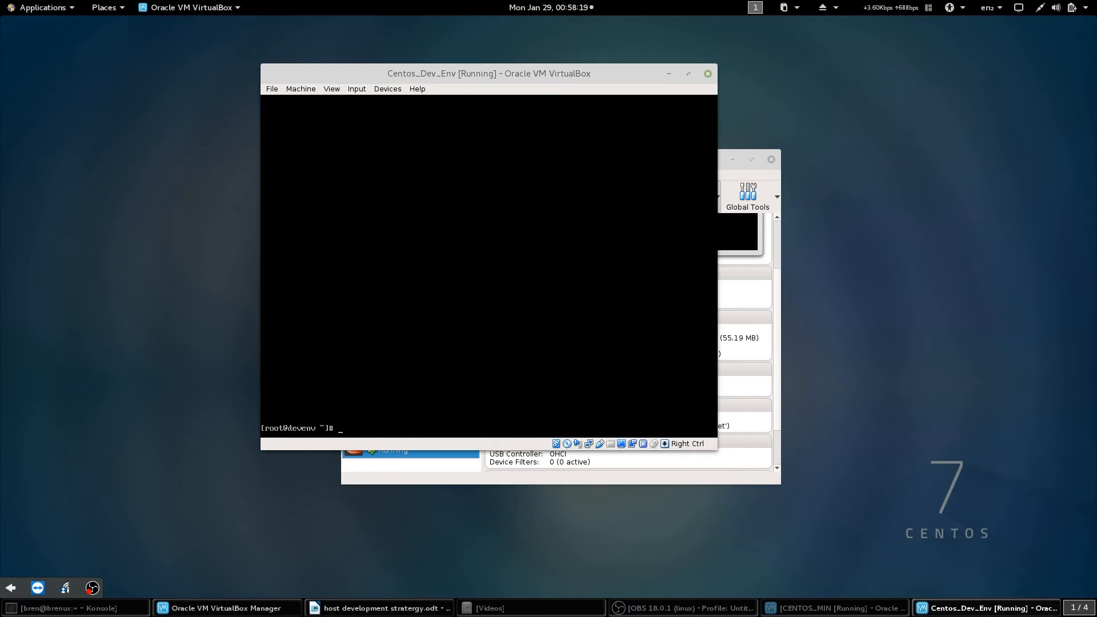
Step: Install the package groups "Gnome Desktop" and "Graphical Administration Tools" with yum groupinstall
key("alt+Tab")
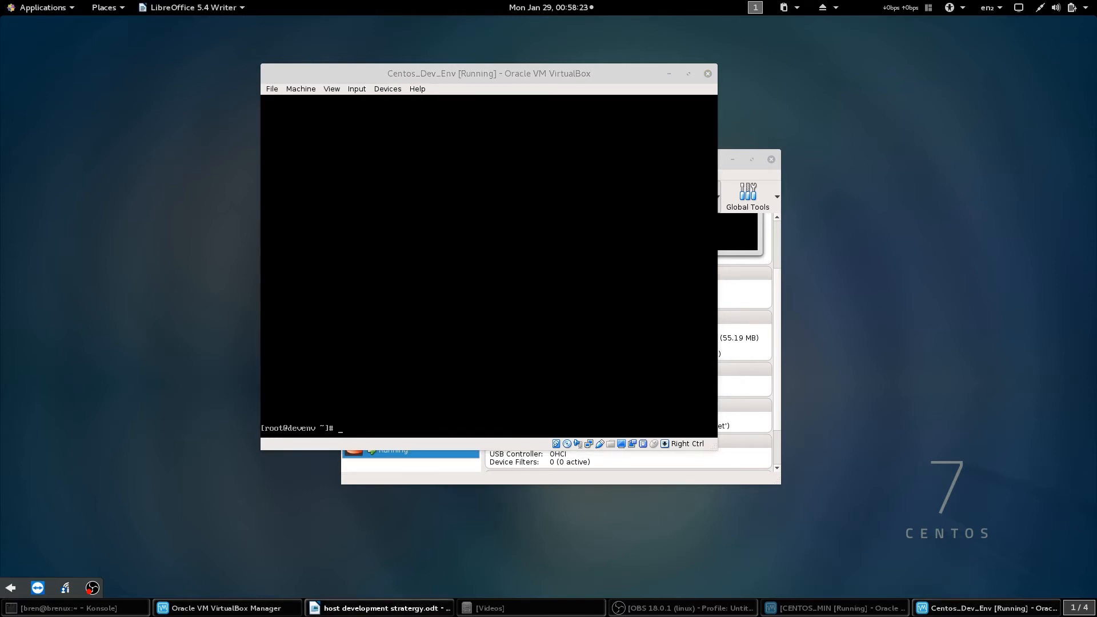
left_click(458, 344)
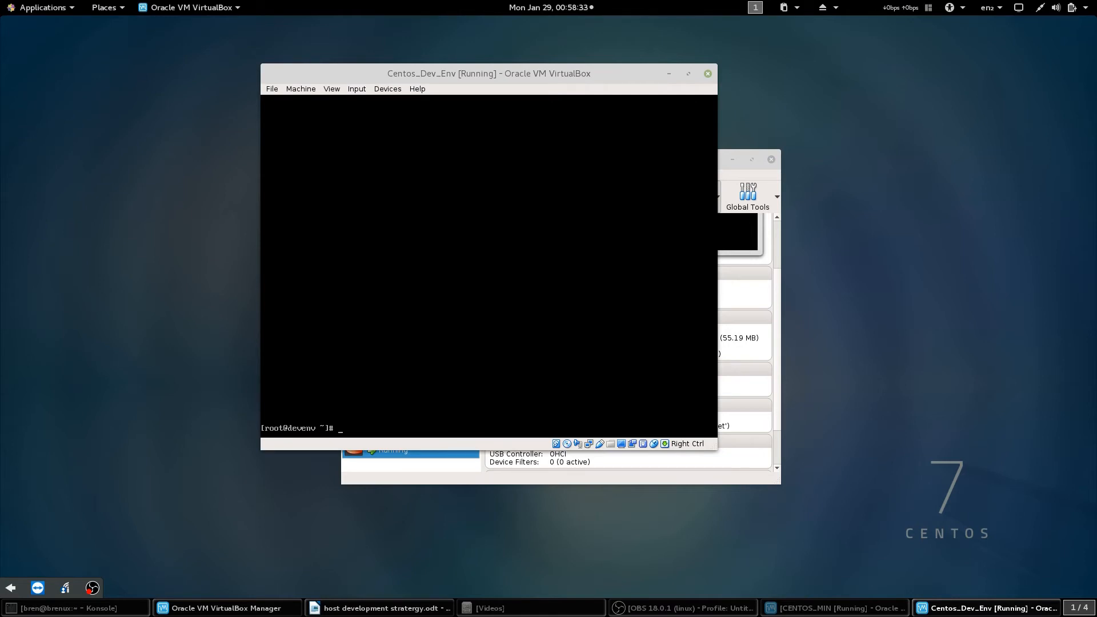
type("yum groupinstall")
type("\"Gnome Desktop")
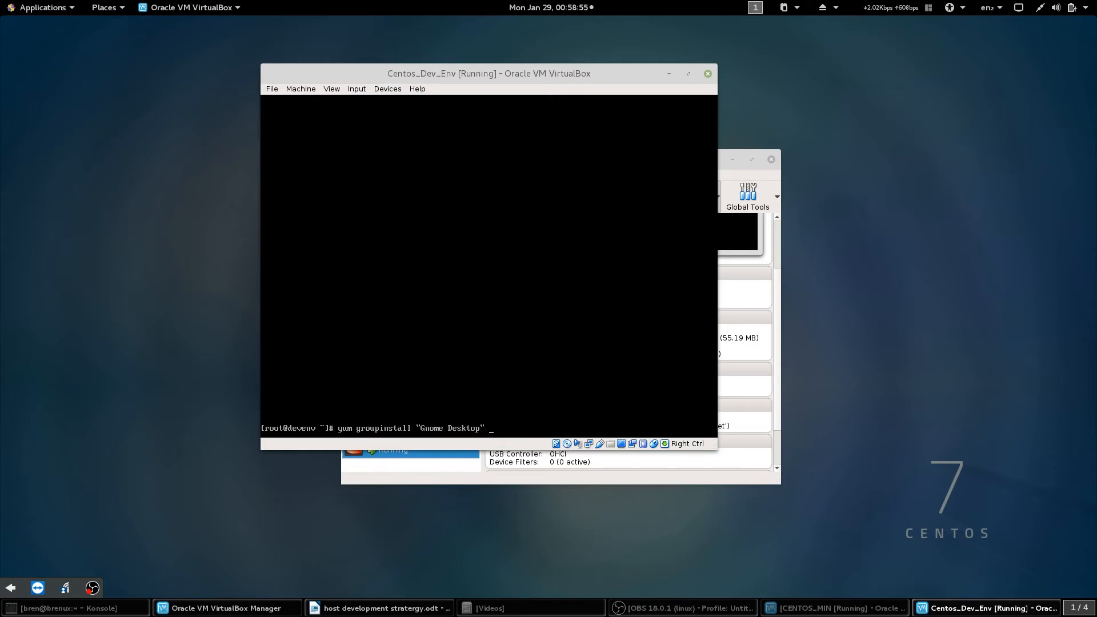
type("\" \"Graphical Administration Tools")
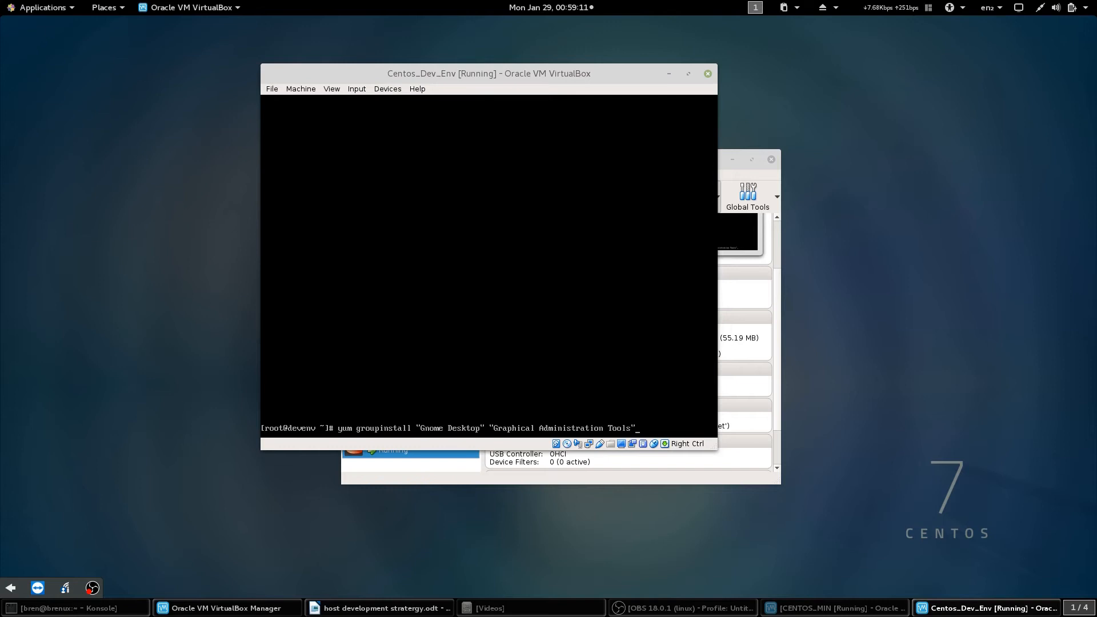
key("Return")
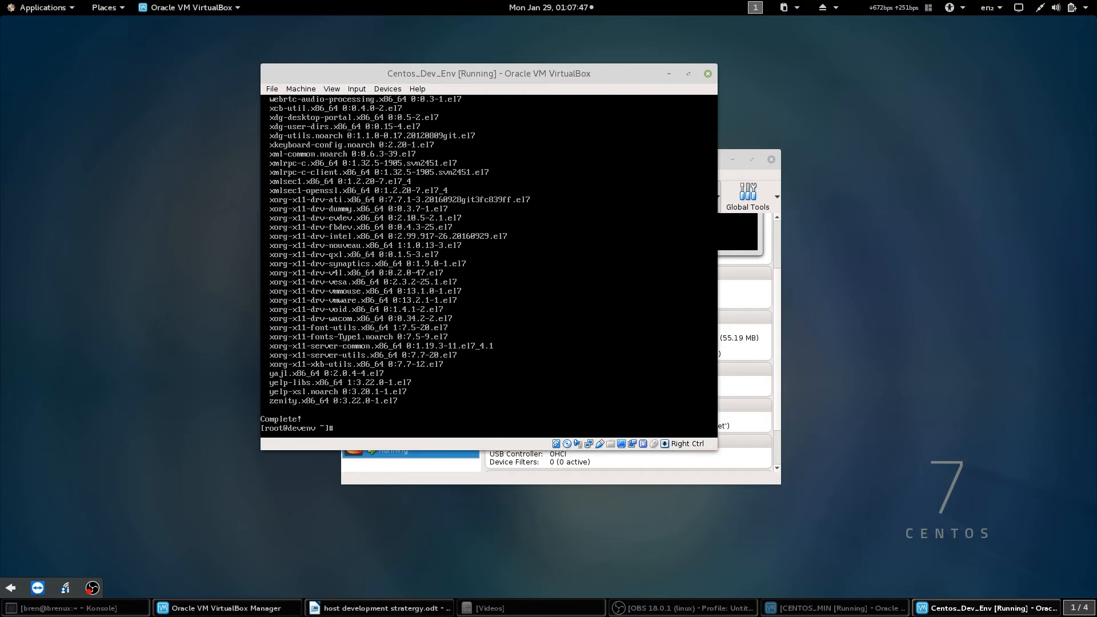
Step: Make the graphical target the default with ln -sf /lib/systemd/system/runlevel5.target /etc/systemd/system/default.target
type("ln -sf /lib")
type("system")
key("BackSpace")
key("BackSpace")
key("BackSpace")
key("BackSpace")
type("systemd/system")
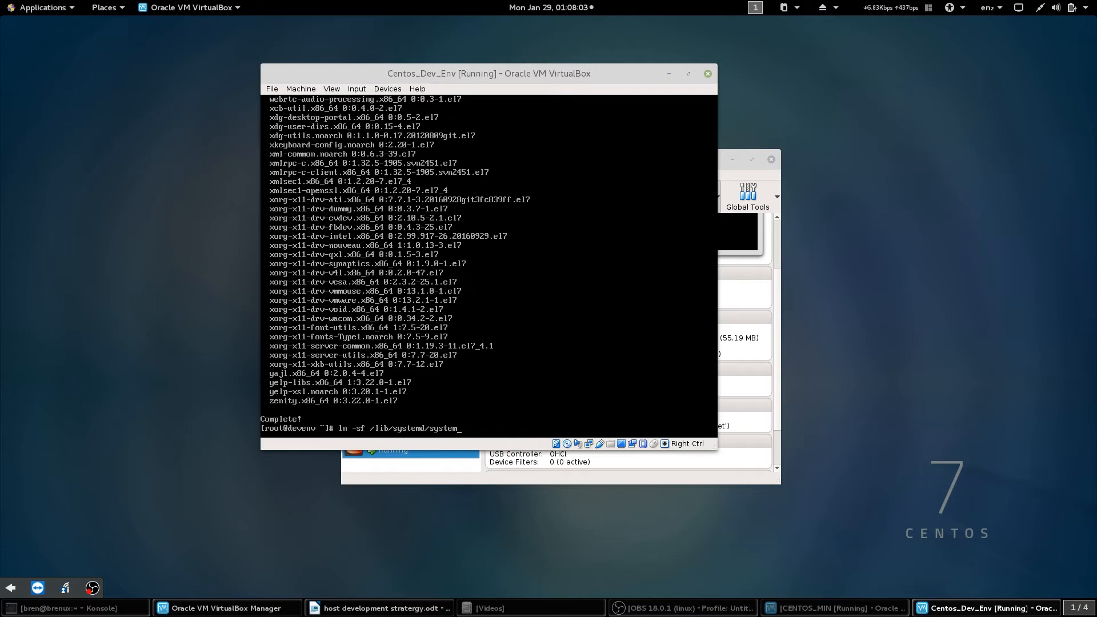
type("/runlevel5.target /etc/system")
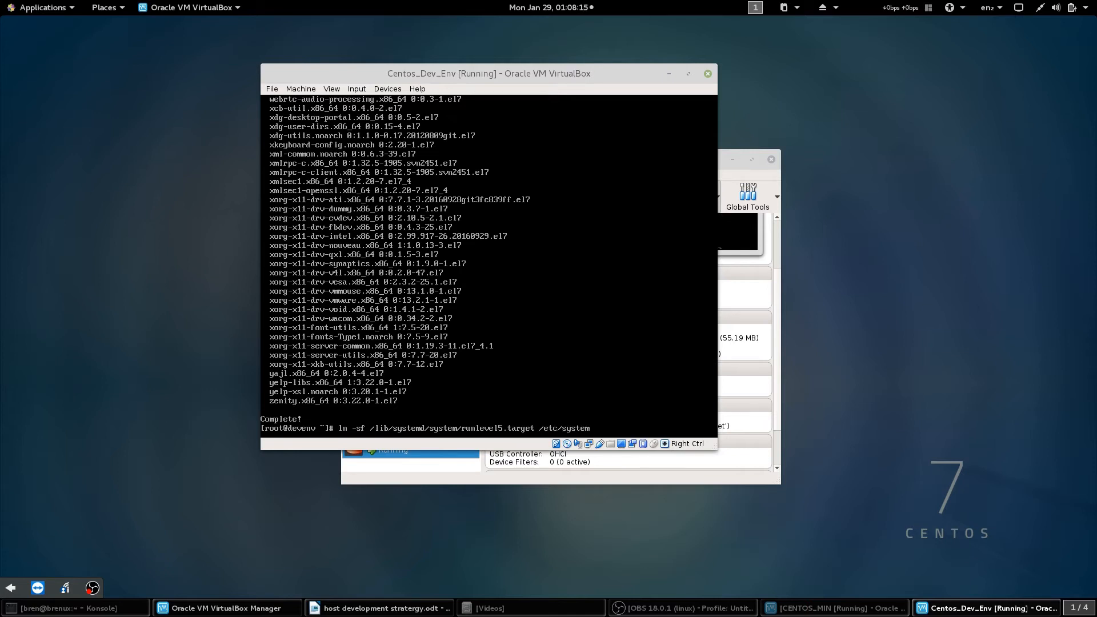
type("d/system/default.target")
key("Return")
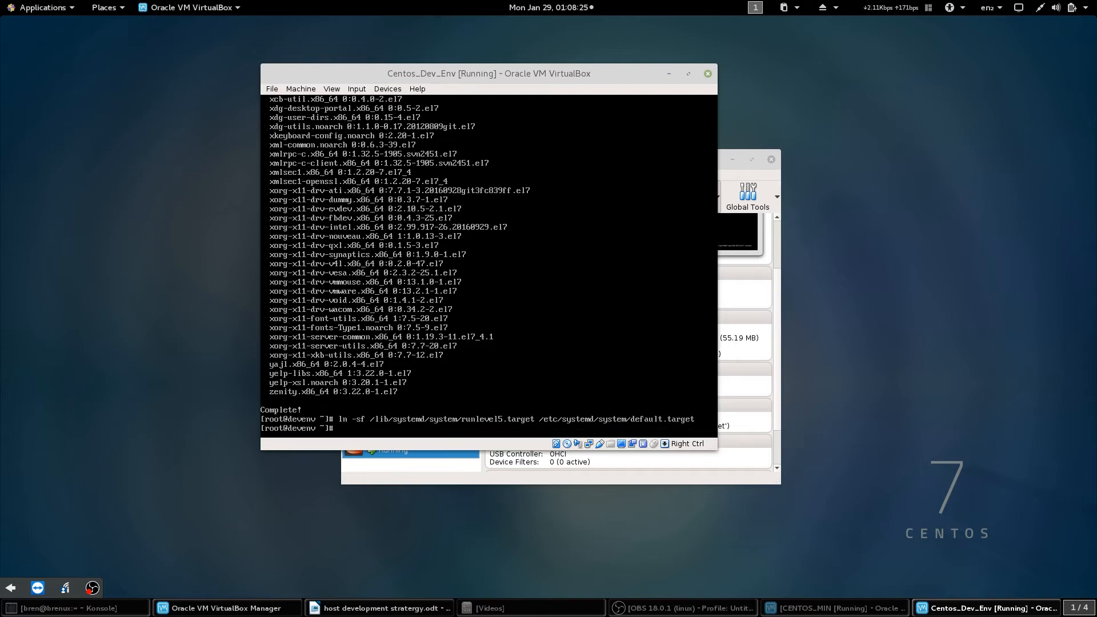
Step: Reboot the virtual machine and start the CentOS Linux (3.10.0-693.17.1.el7.x86_64) 7 (Core) boot entry
type("reboot")
key("Return")
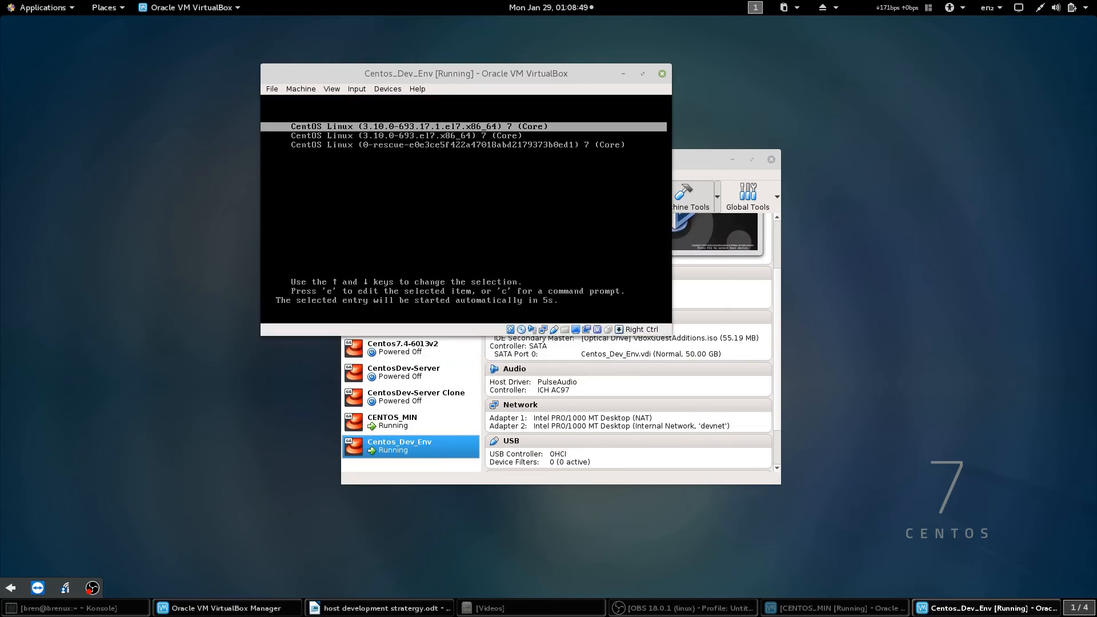
key("Return")
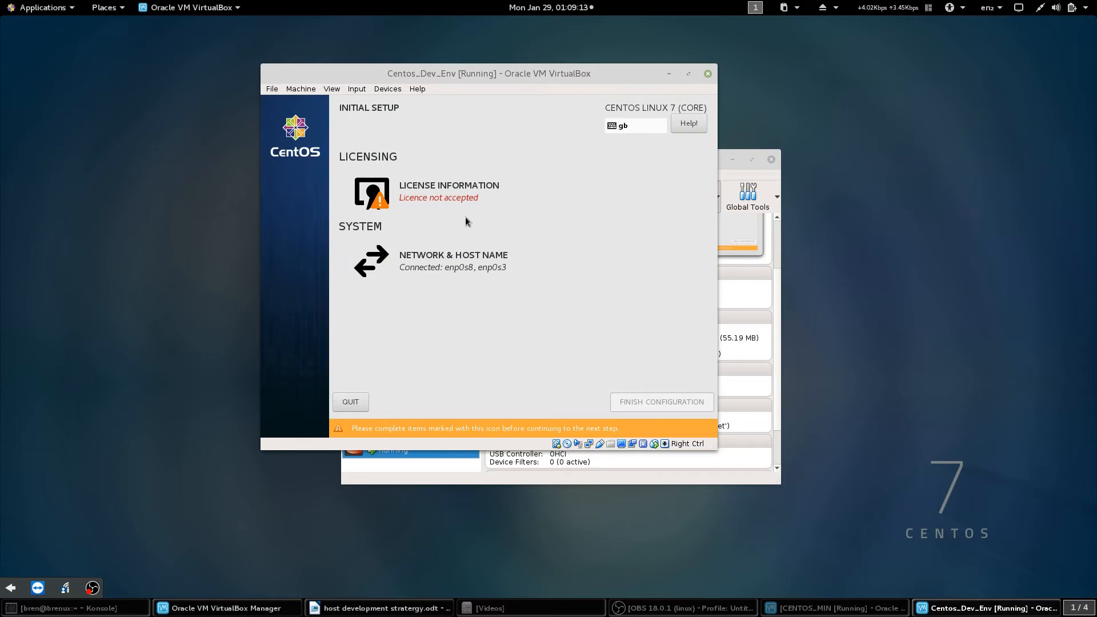
Step: Accept the licence agreement in Initial Setup and return to the overview
left_click(446, 188)
left_click(300, 386)
left_click(279, 122)
Step: Set the host name to devenv.dev in the network settings, apply it, and finish the initial configuration
left_click(470, 264)
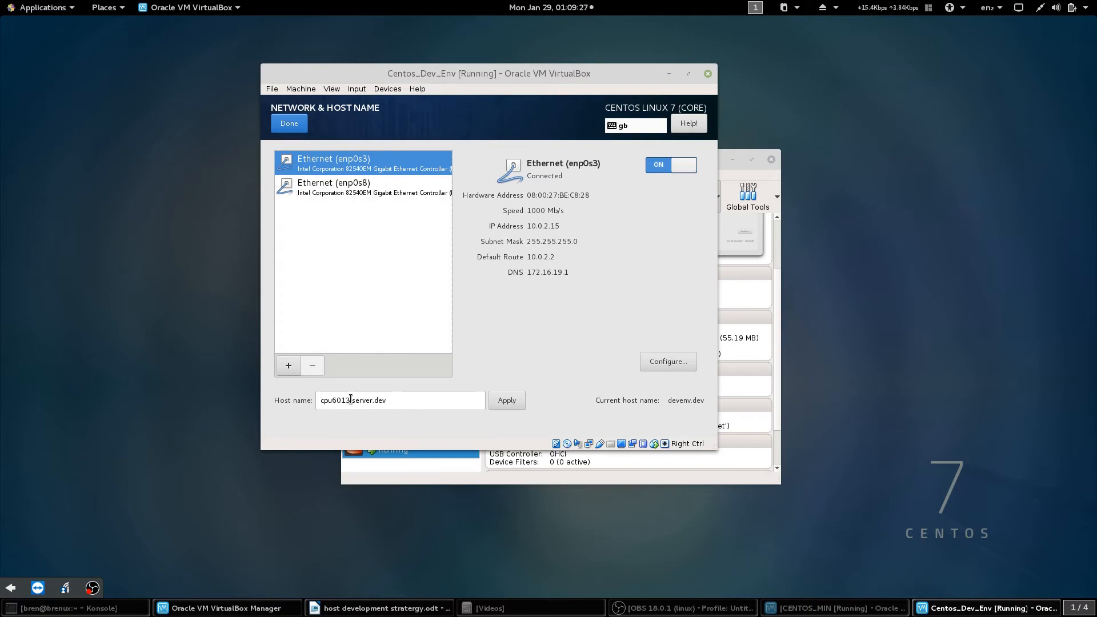
left_click_drag(372, 400, 307, 400)
type("deve")
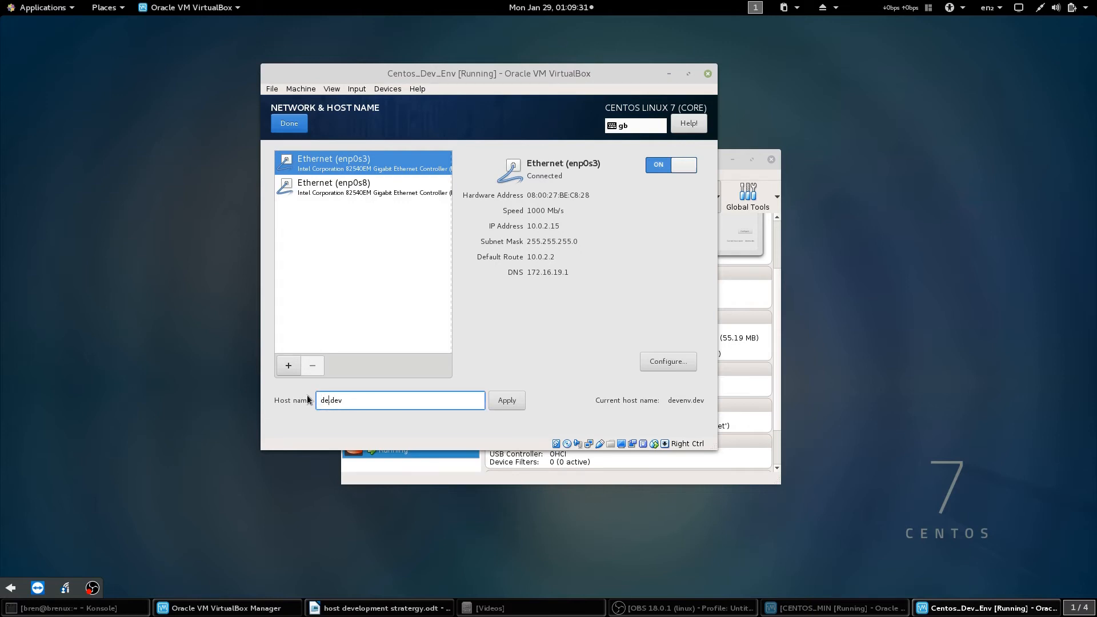
type("nv")
left_click(513, 406)
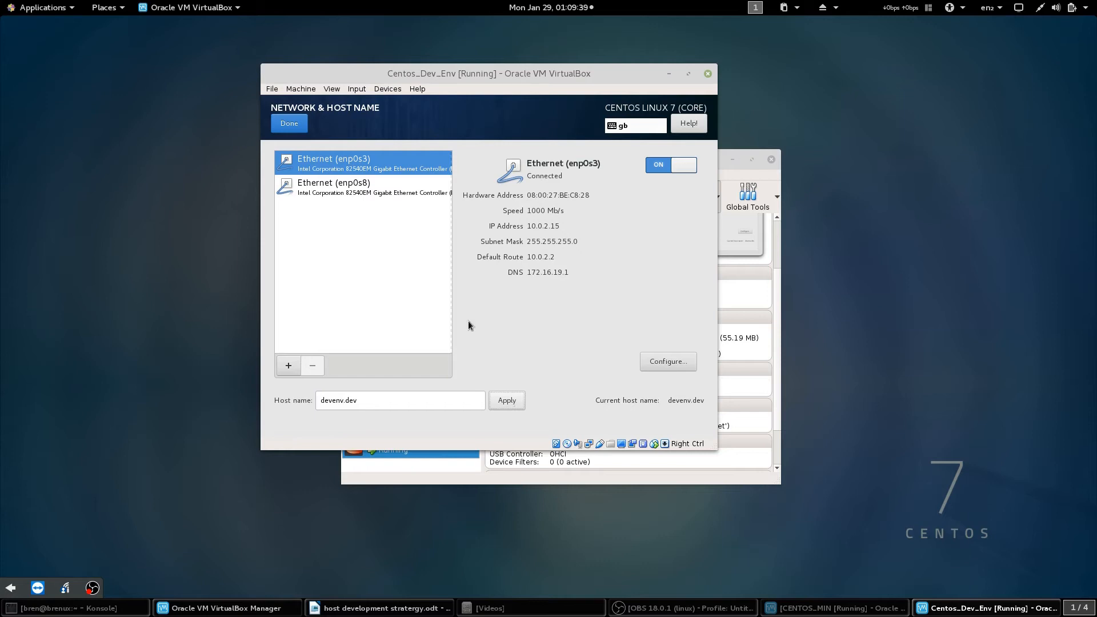
left_click(289, 123)
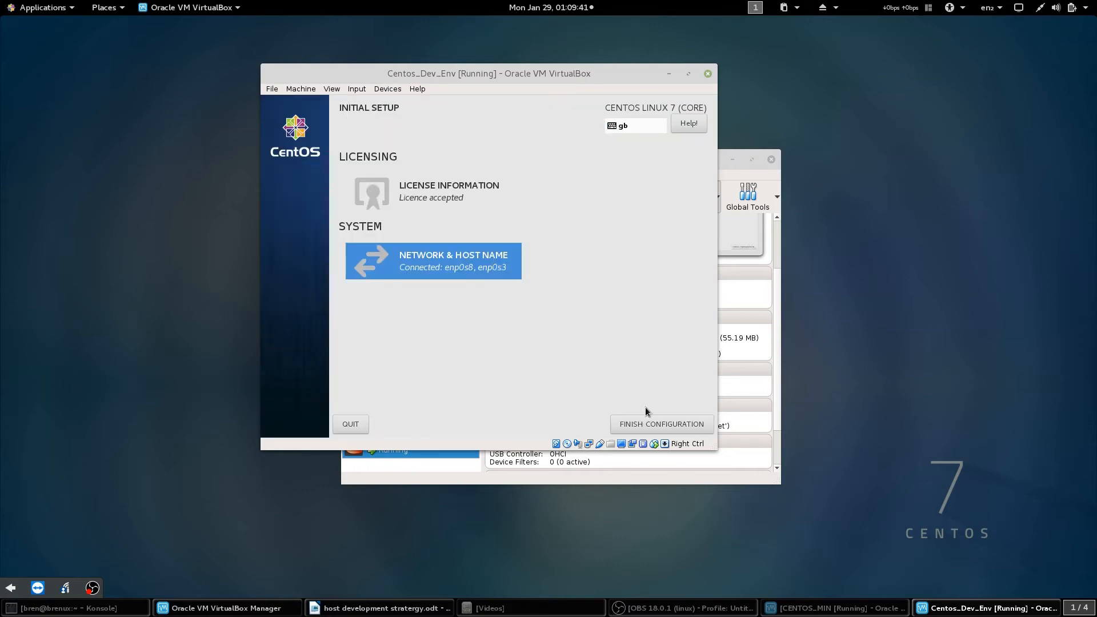
left_click(646, 426)
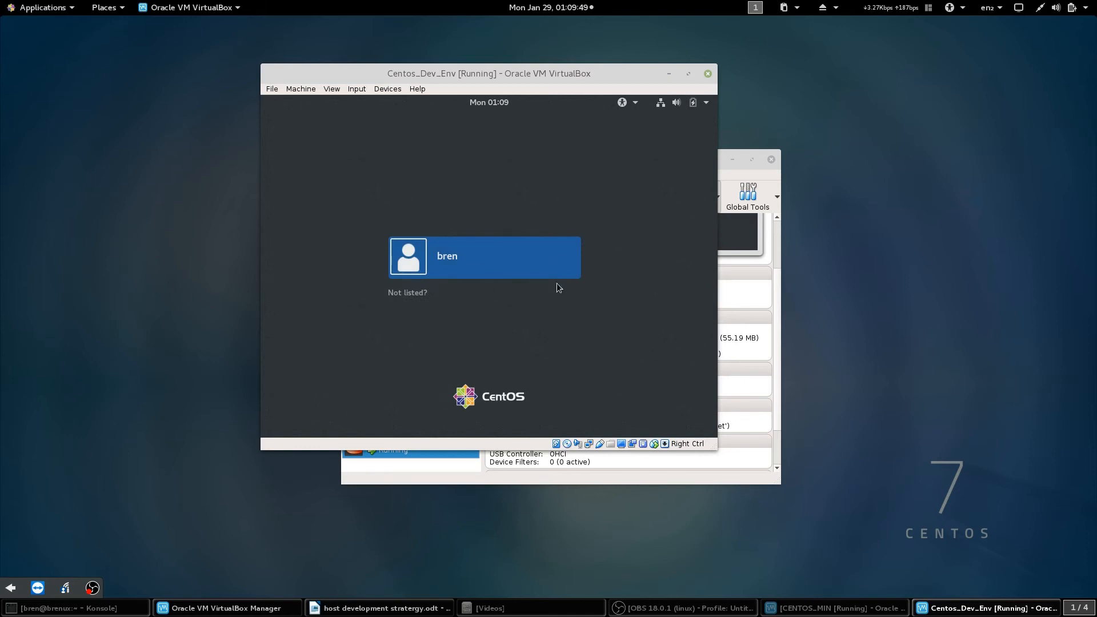
Step: Sign in to the graphical desktop as the listed user with the account password
left_click(509, 266)
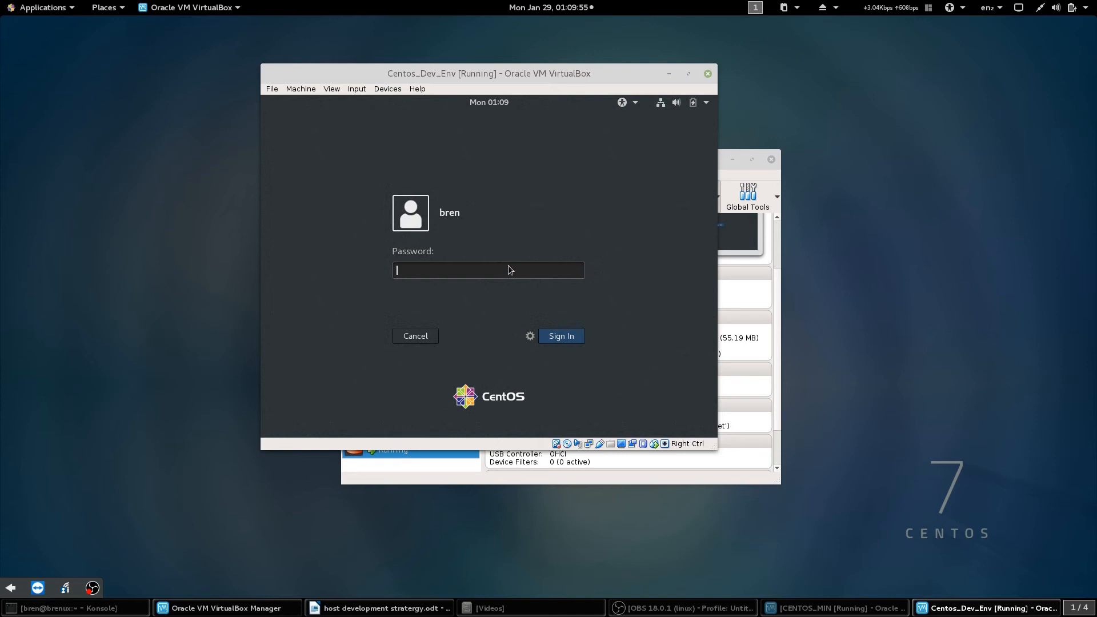
type("••••••••••")
key("Return")
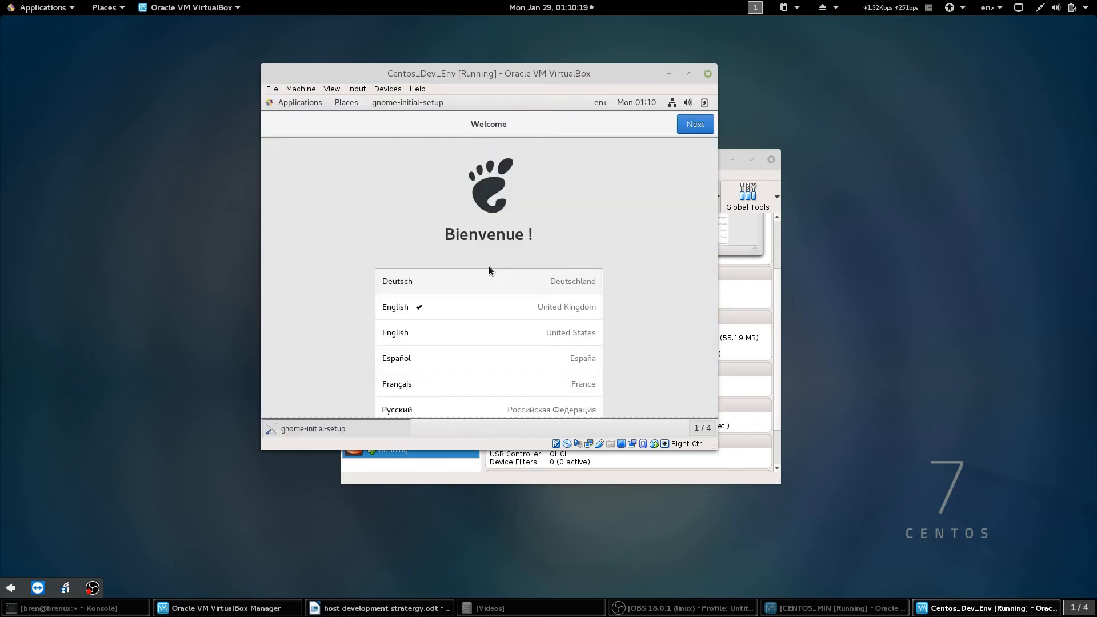
Step: Complete the GNOME welcome setup with English (United Kingdom), the English (UK) keyboard, Location Services off and no online accounts
left_click(696, 124)
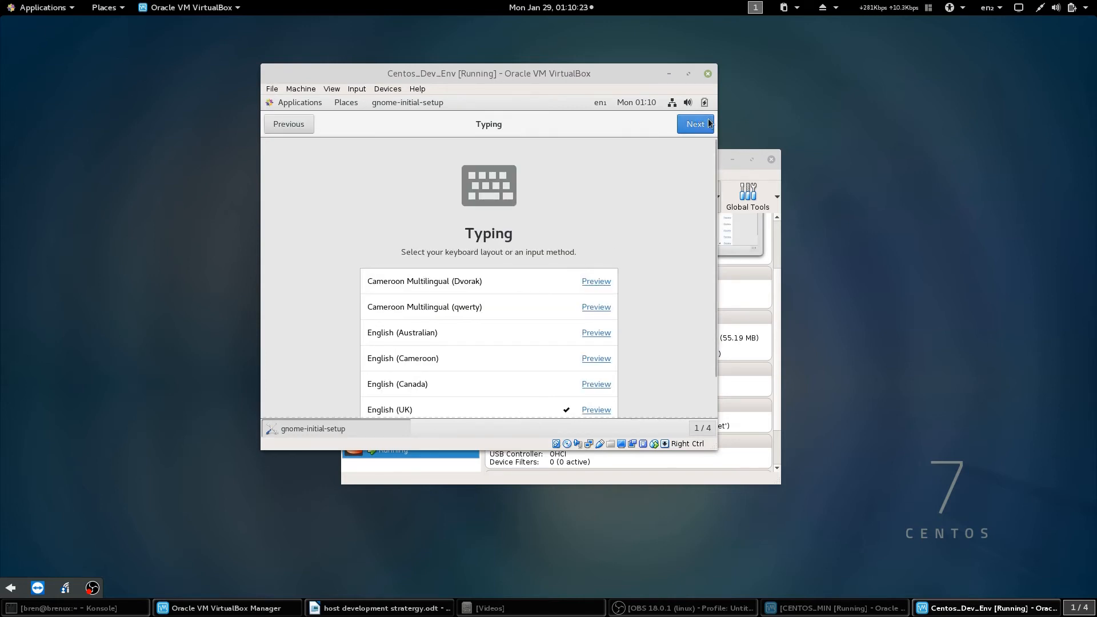
left_click(708, 124)
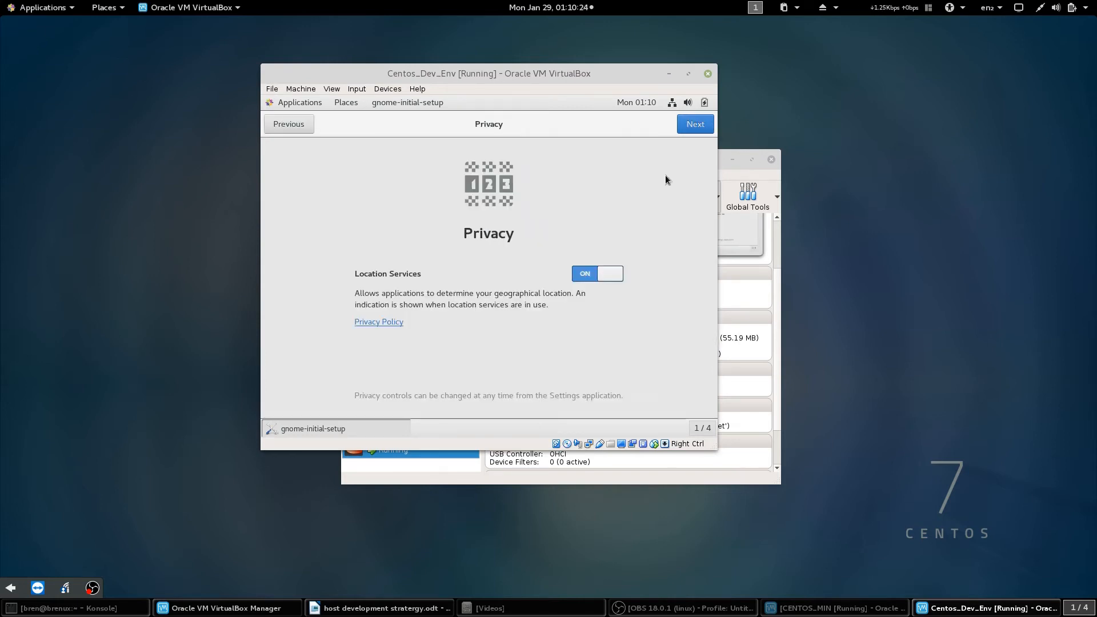
left_click(593, 274)
left_click(685, 125)
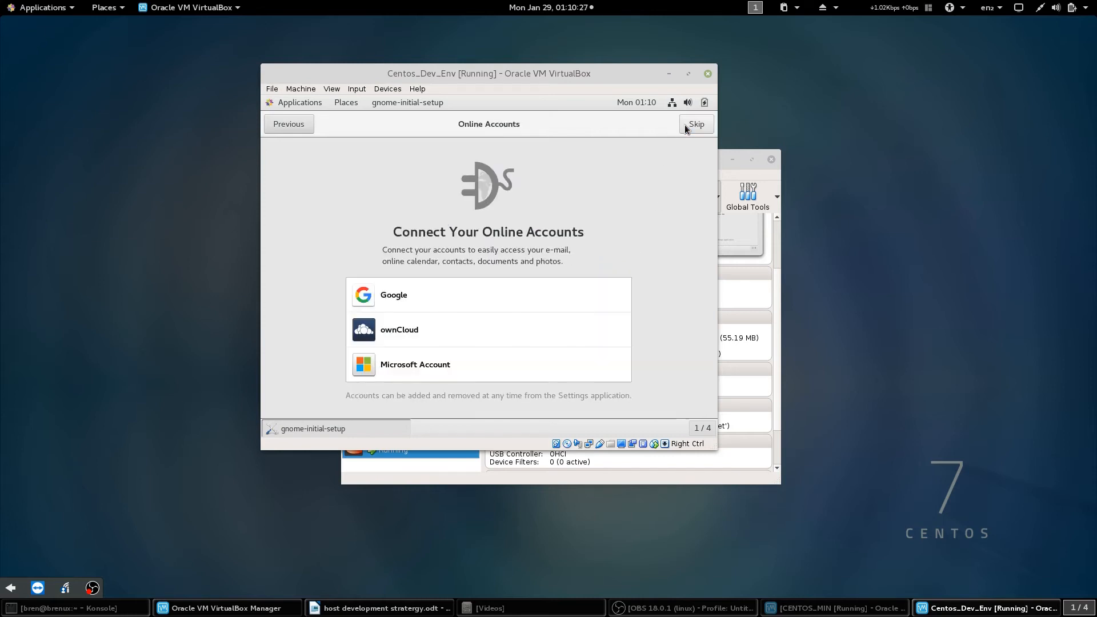
left_click(685, 125)
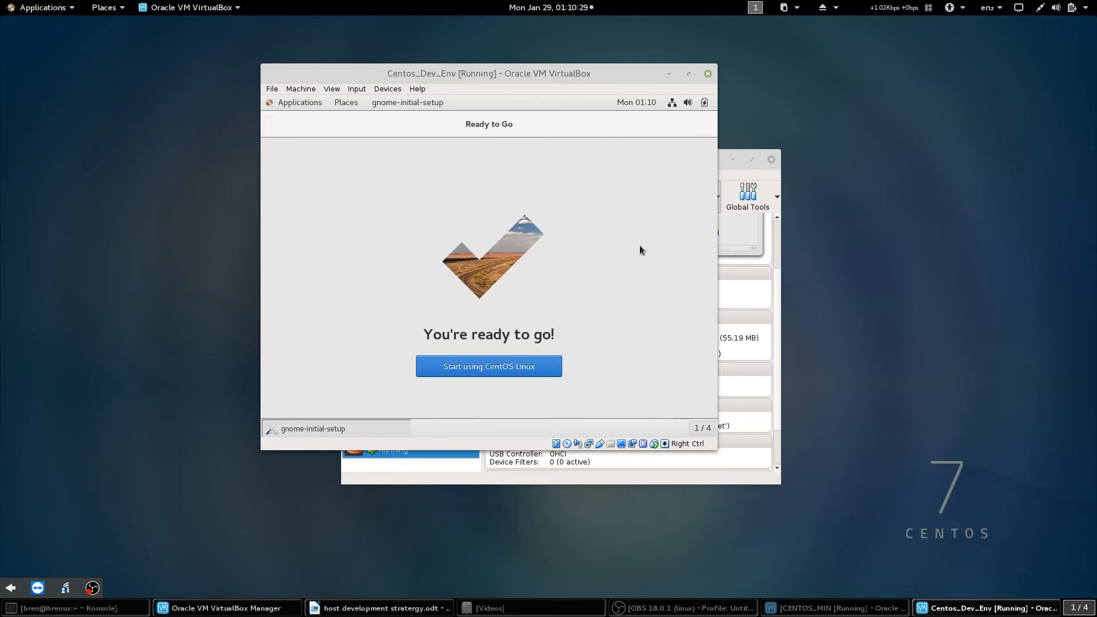
left_click(542, 366)
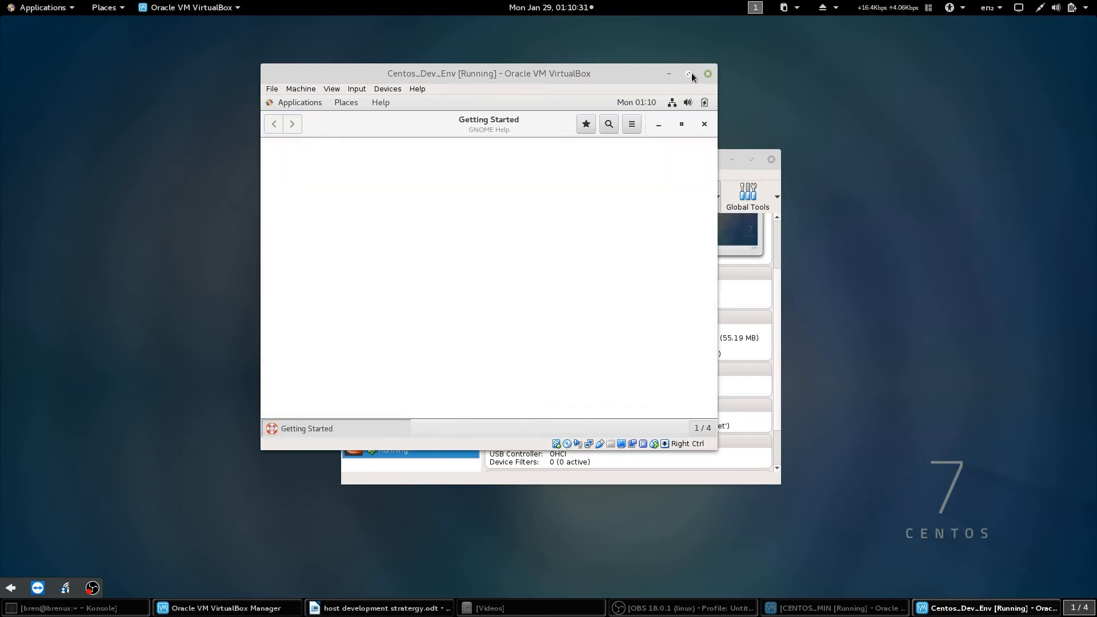
Step: Close the Getting Started help window and open the VBX display's configuration in the guest's system settings
left_click(705, 125)
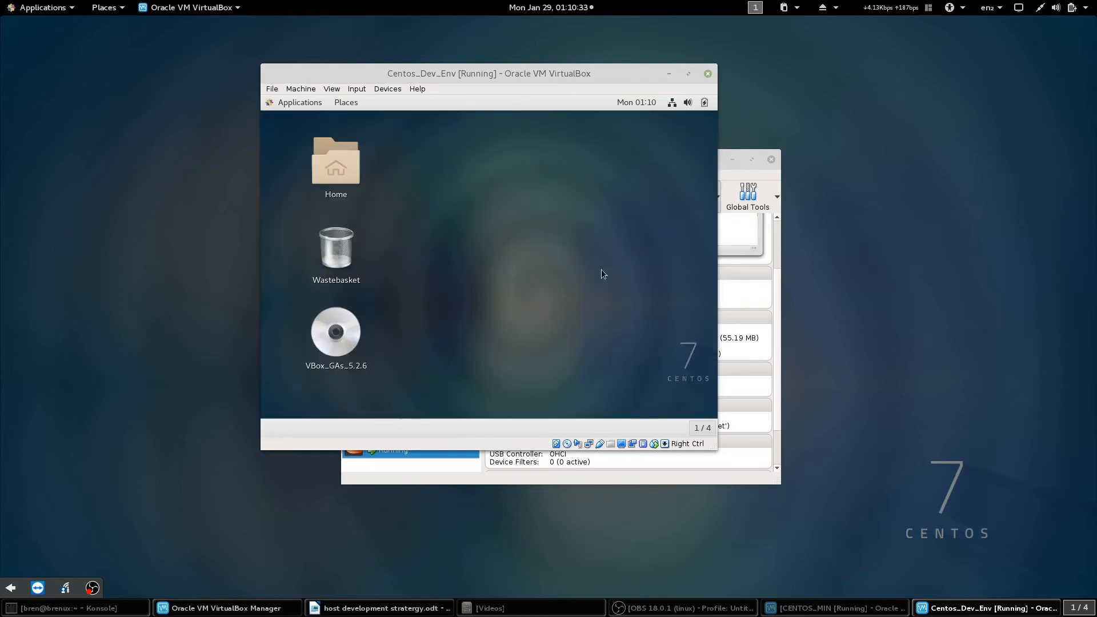
left_click(707, 103)
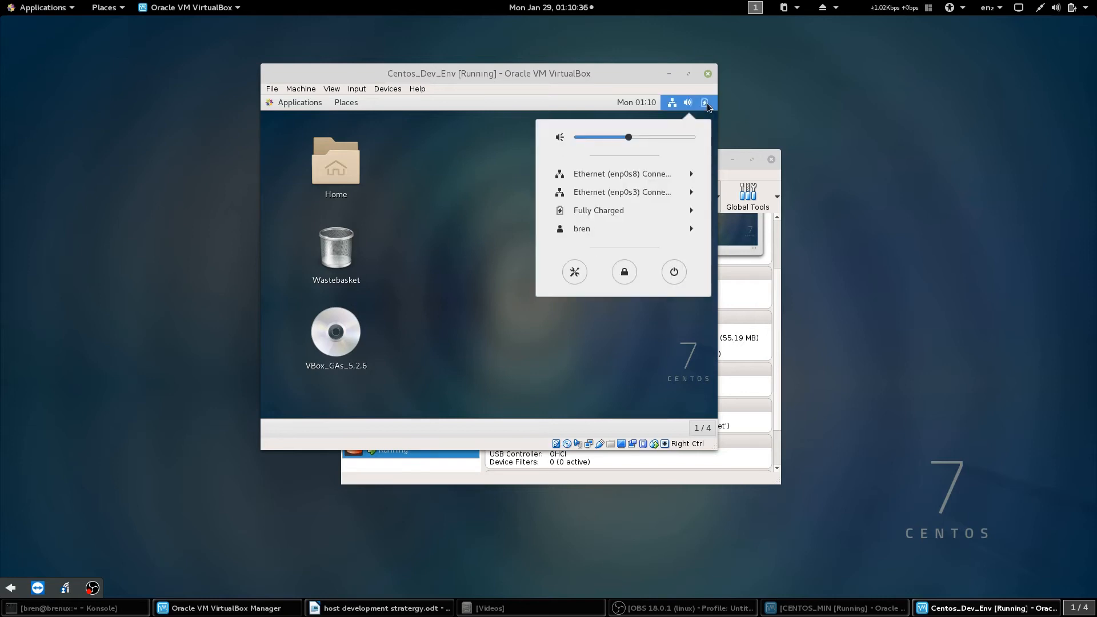
left_click(579, 276)
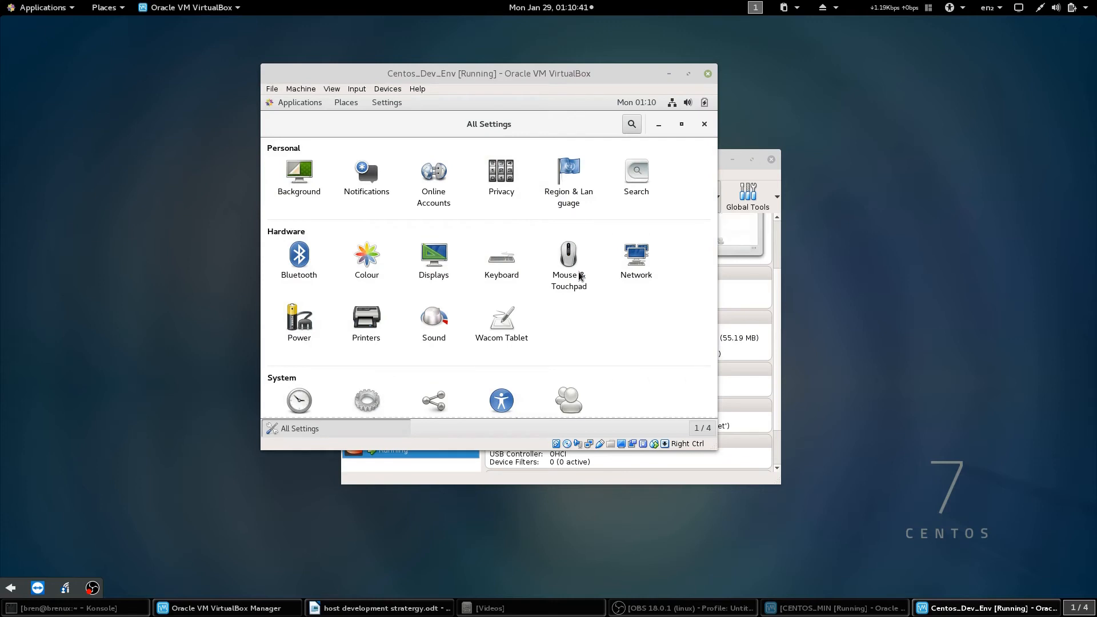
left_click(440, 264)
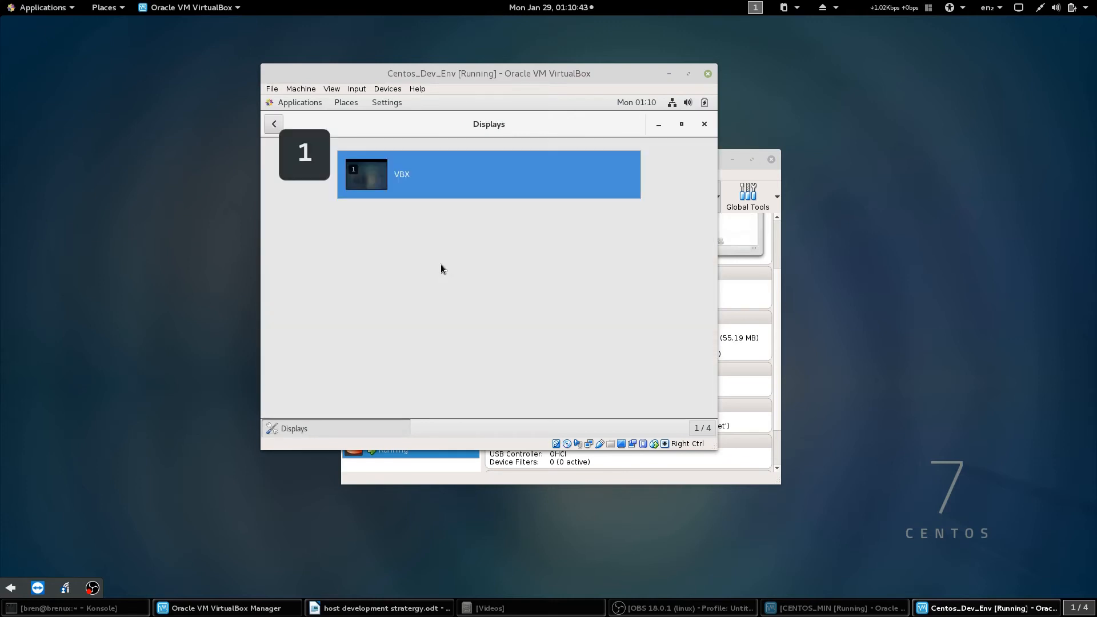
left_click(450, 175)
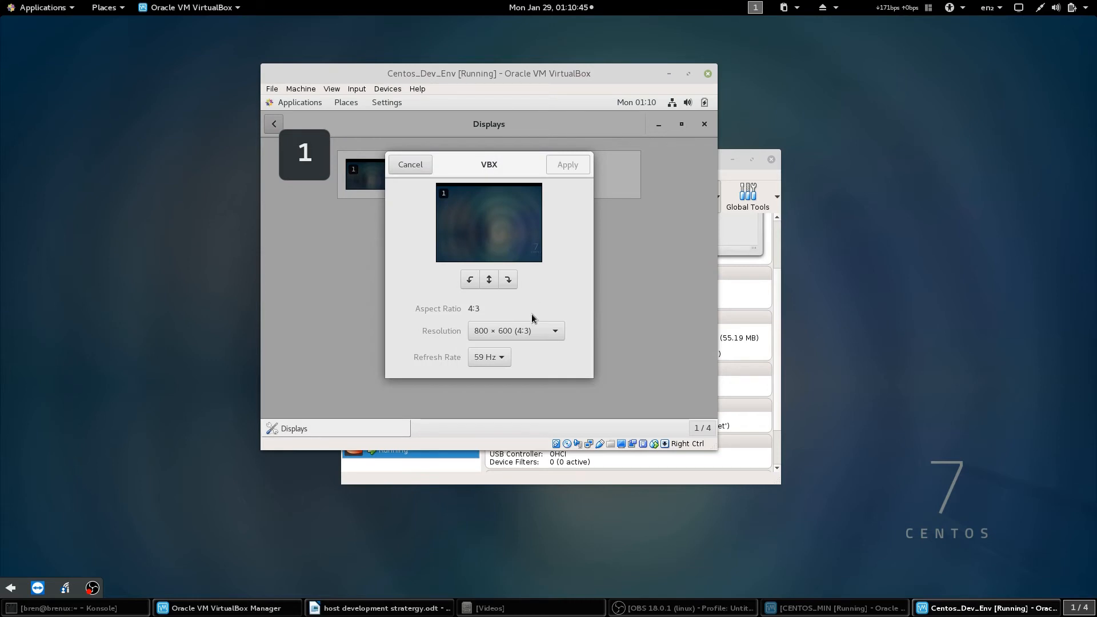
Step: Set the VBX display's resolution to 1600 × 900 (16:9), keep the changes and close the display settings
left_click(555, 329)
scroll(547, 354, "down", 4)
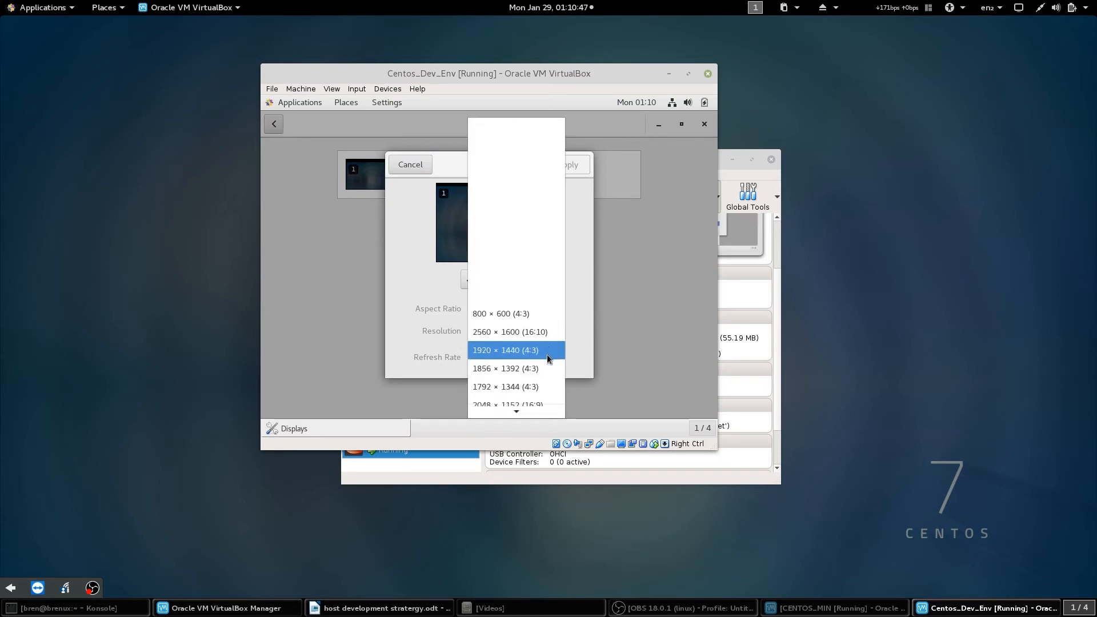
scroll(525, 357, "down", 3)
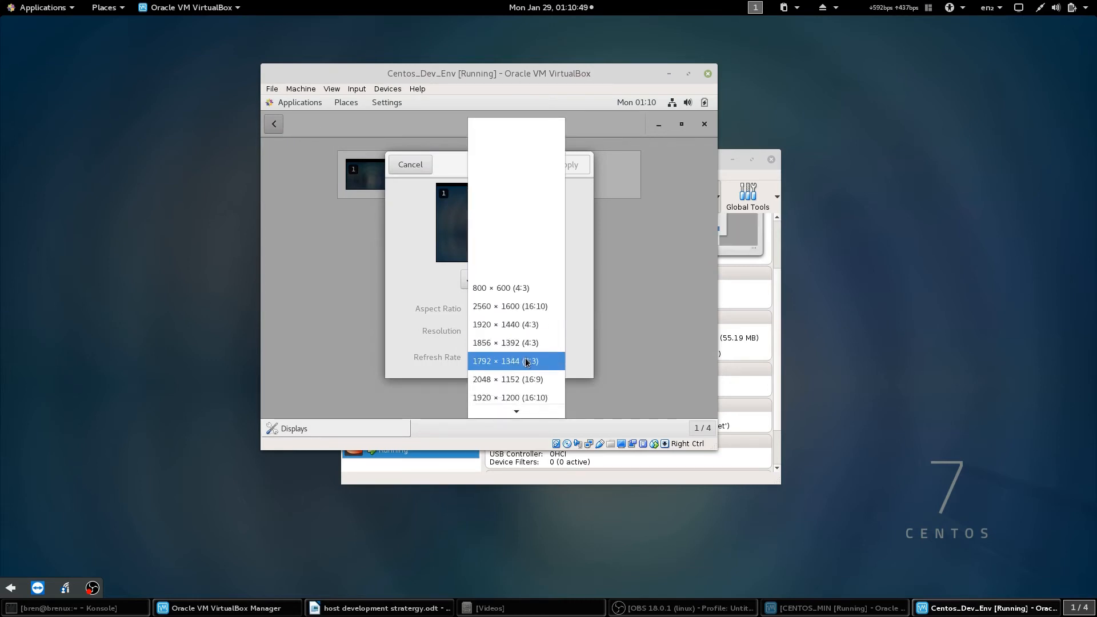
scroll(526, 358, "down", 2)
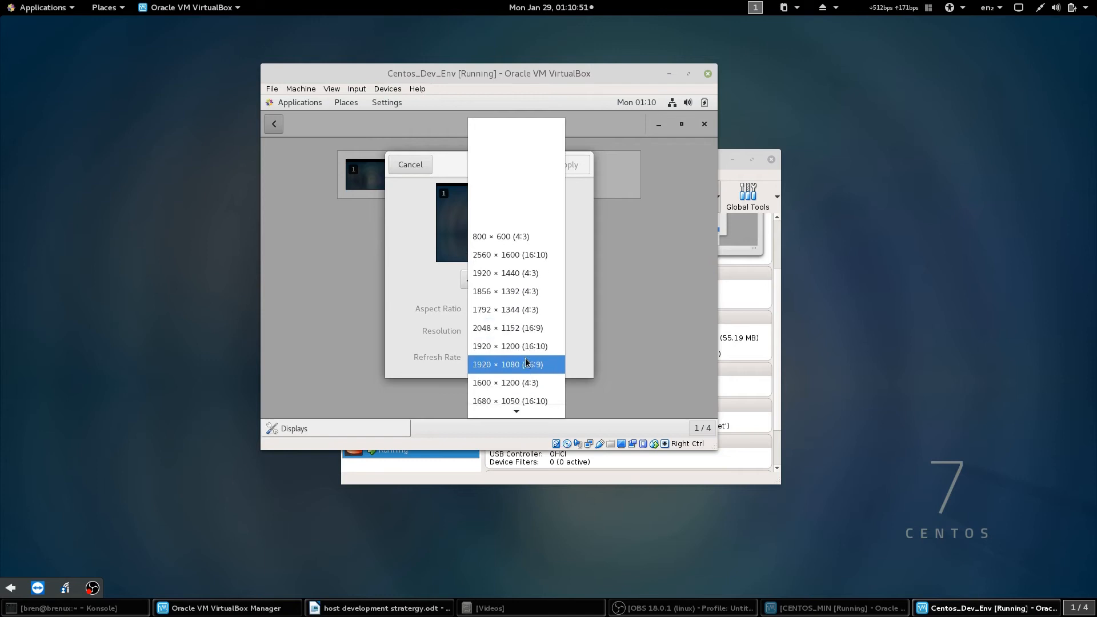
scroll(525, 358, "down", 3)
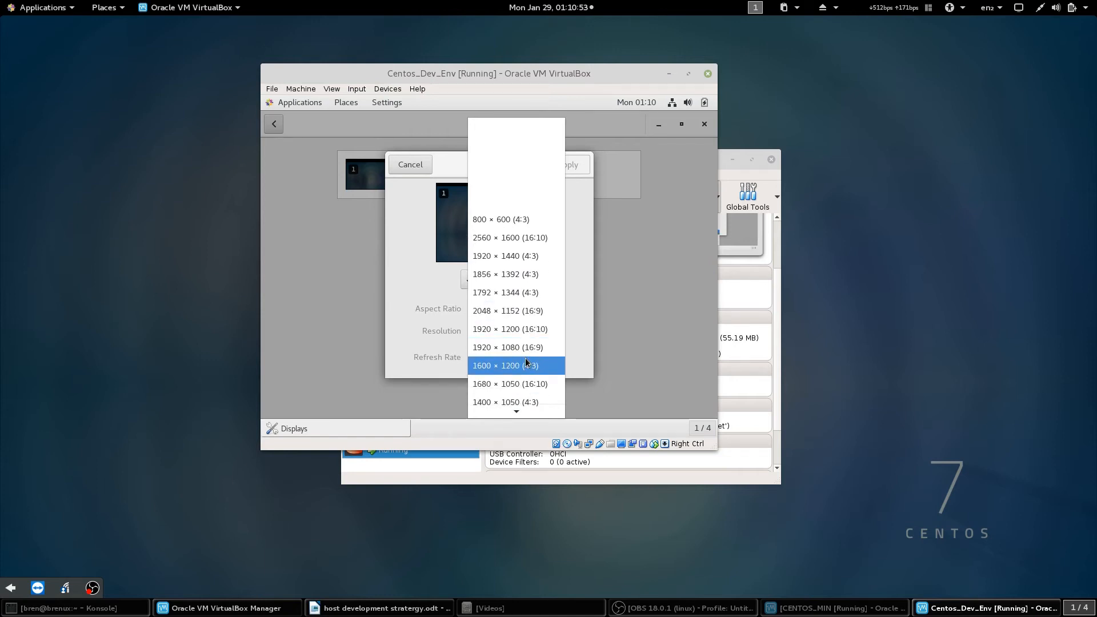
scroll(525, 358, "down", 1)
scroll(526, 358, "down", 2)
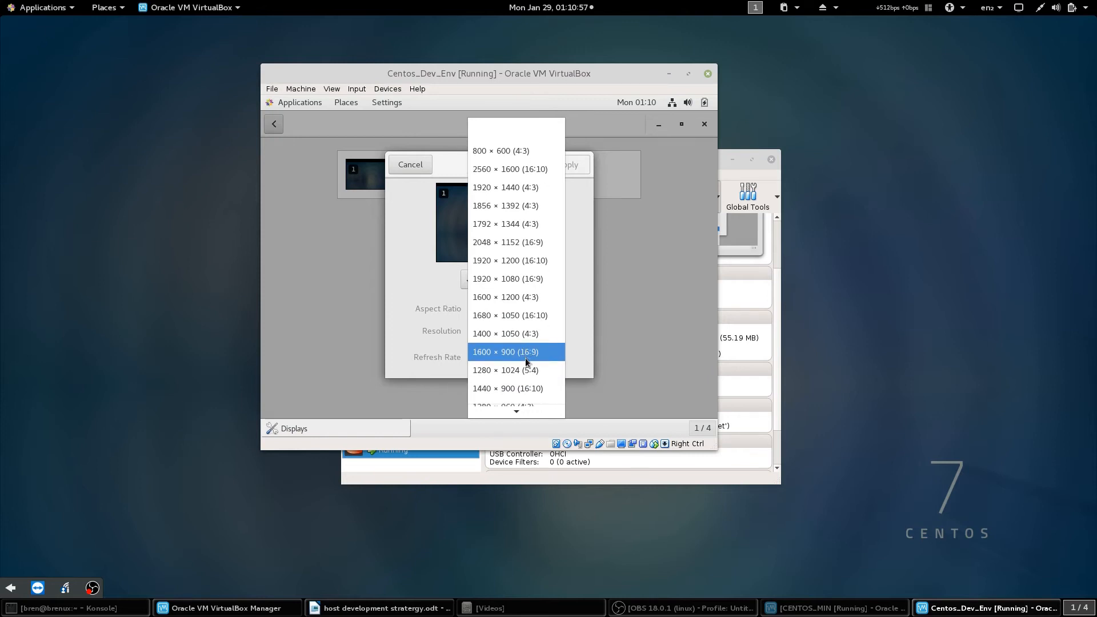
scroll(526, 358, "down", 2)
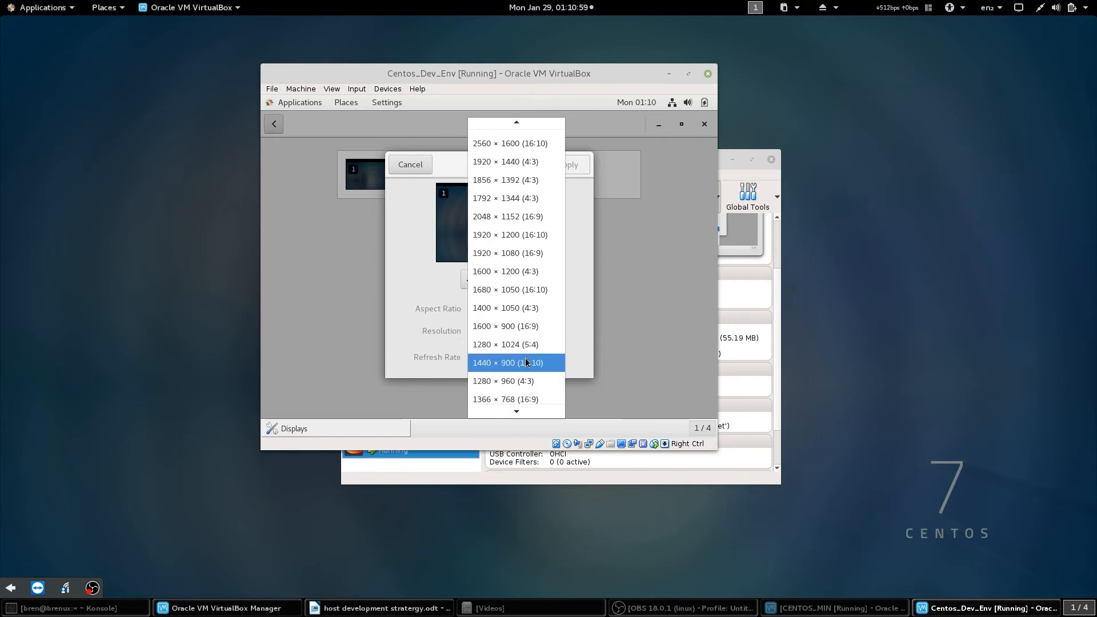
scroll(526, 358, "down", 1)
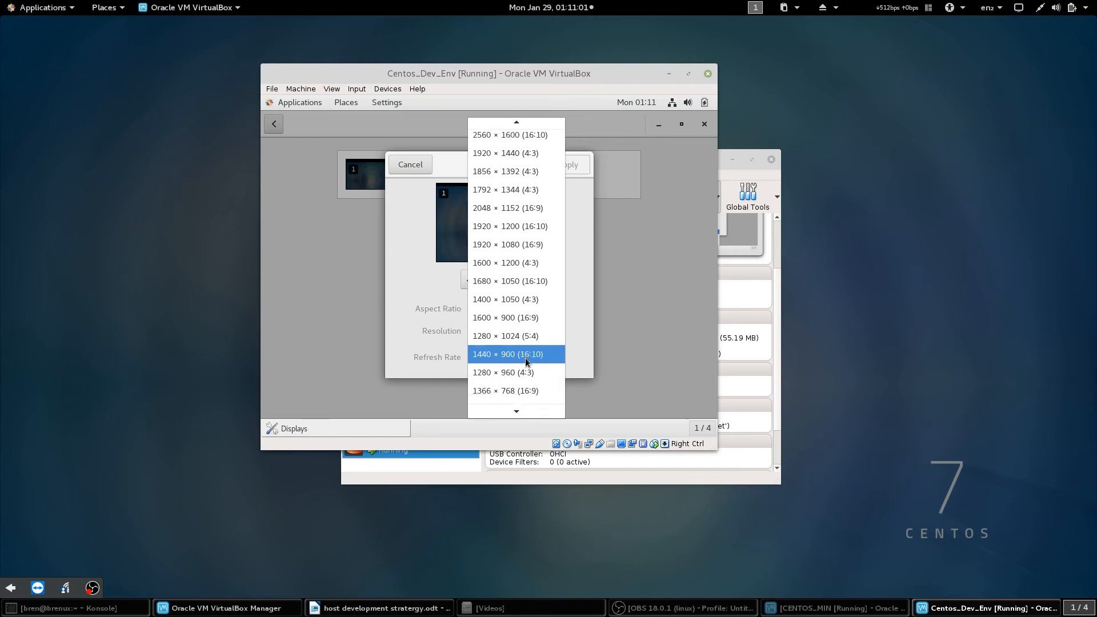
left_click(526, 323)
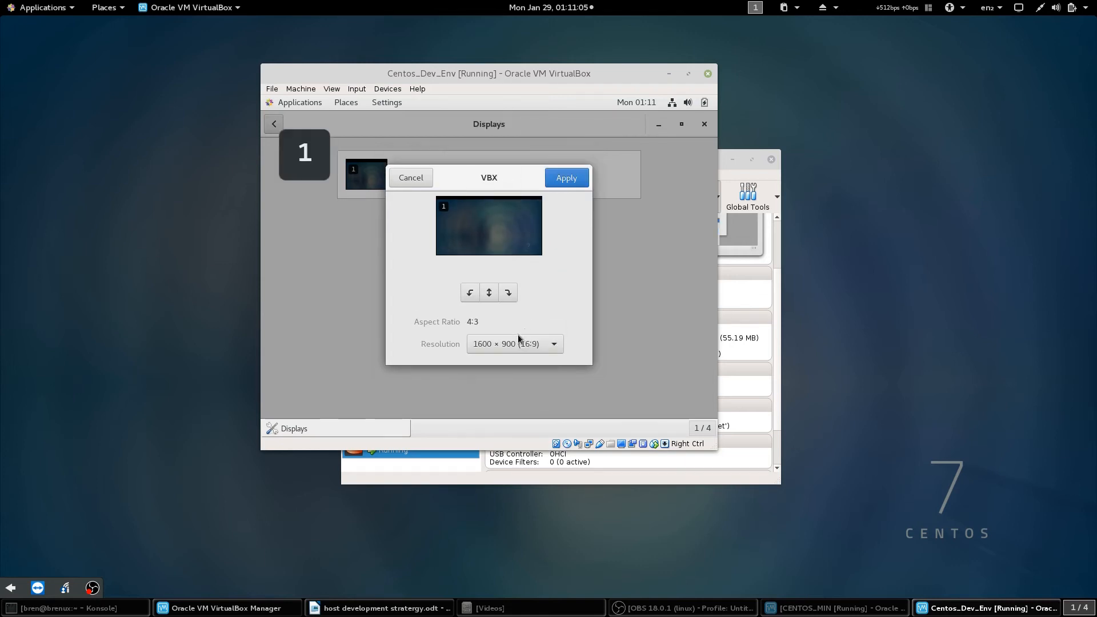
left_click(566, 178)
left_click_drag(628, 50, 590, 25)
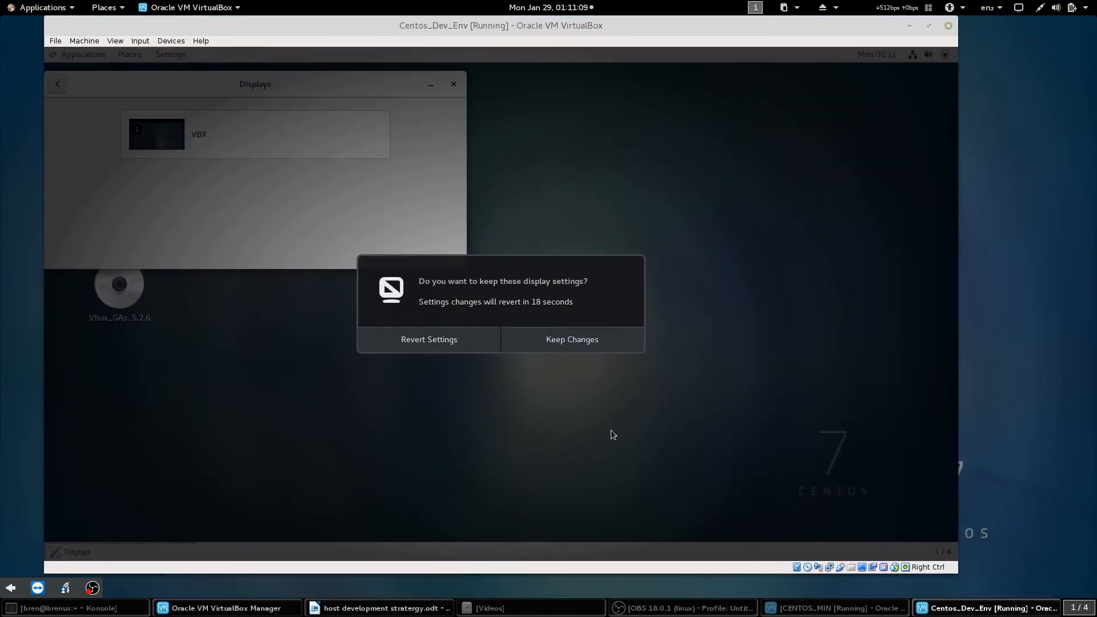
left_click(581, 342)
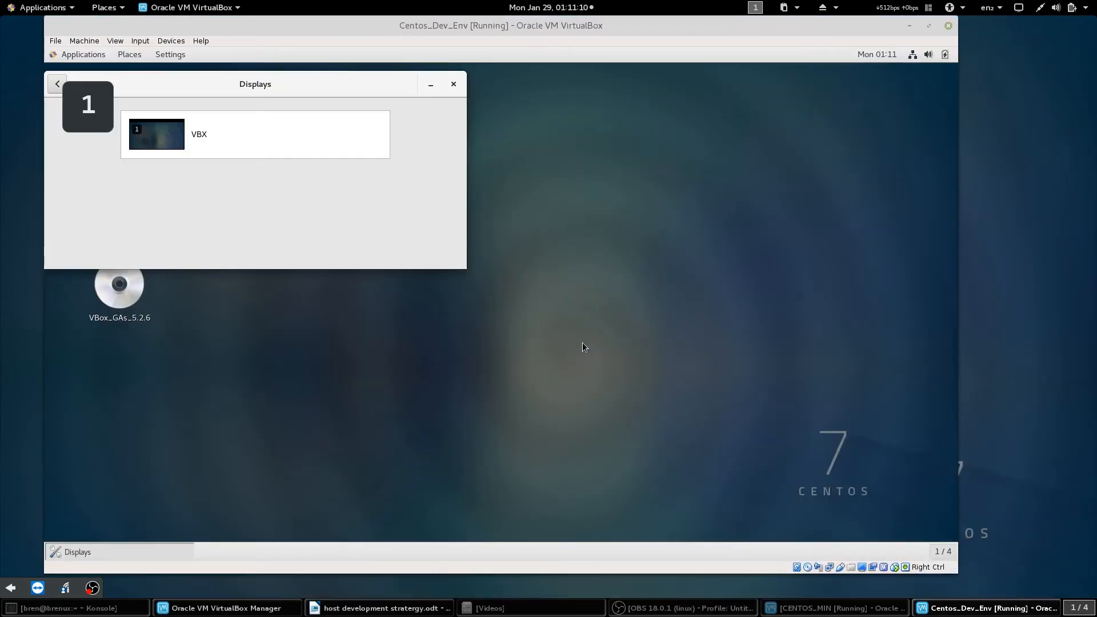
left_click(453, 84)
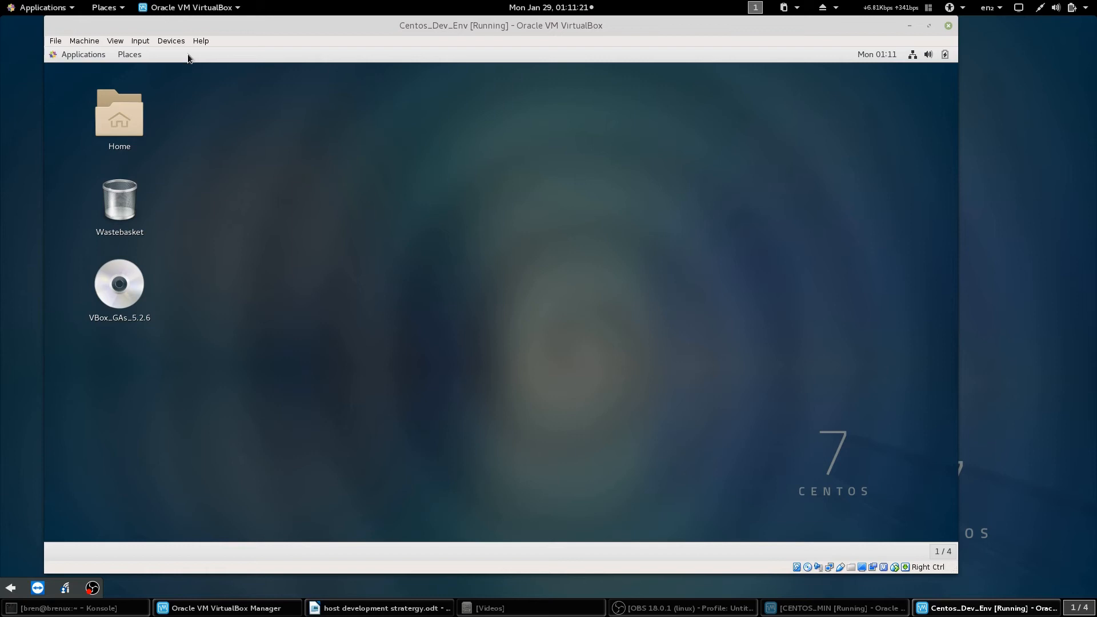
Step: Set the virtual machine's shared clipboard to Bidirectional
left_click(177, 41)
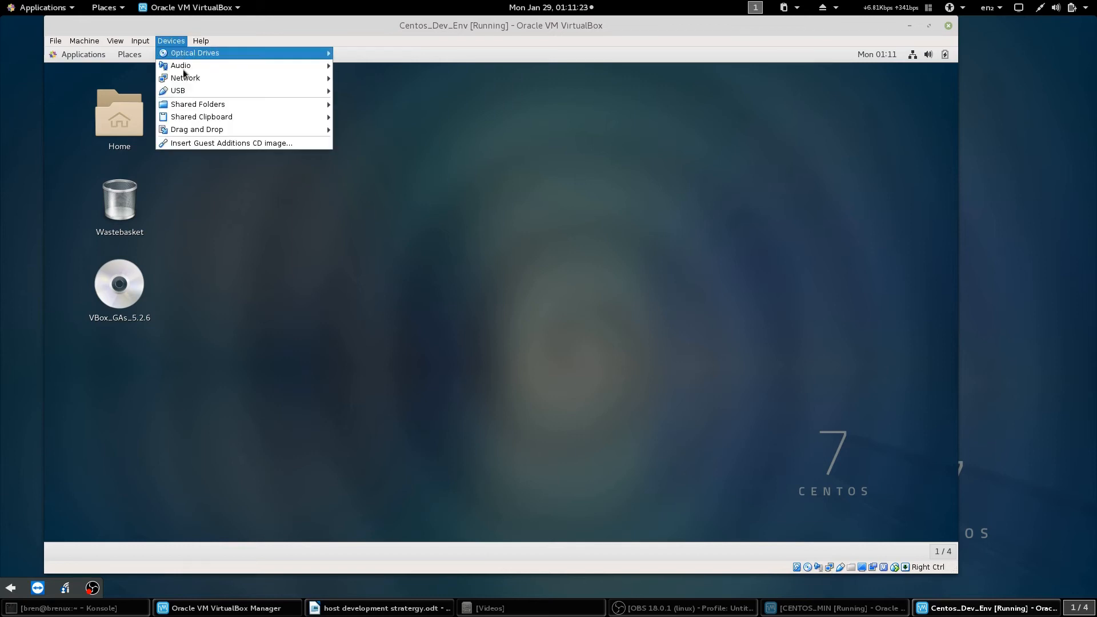
mouse_move(205, 117)
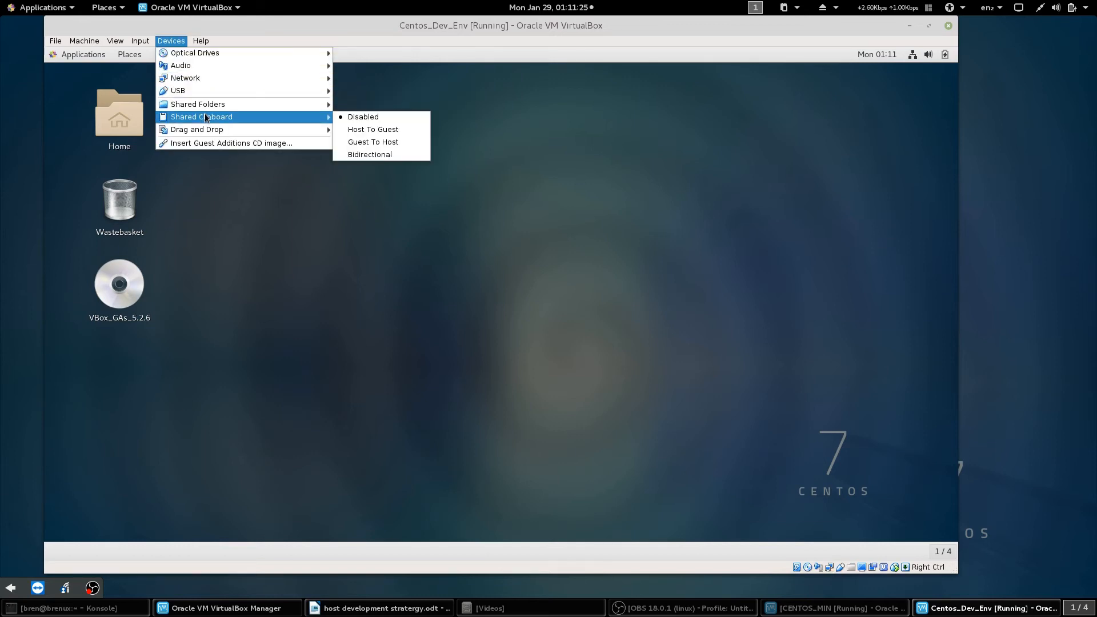
left_click(370, 155)
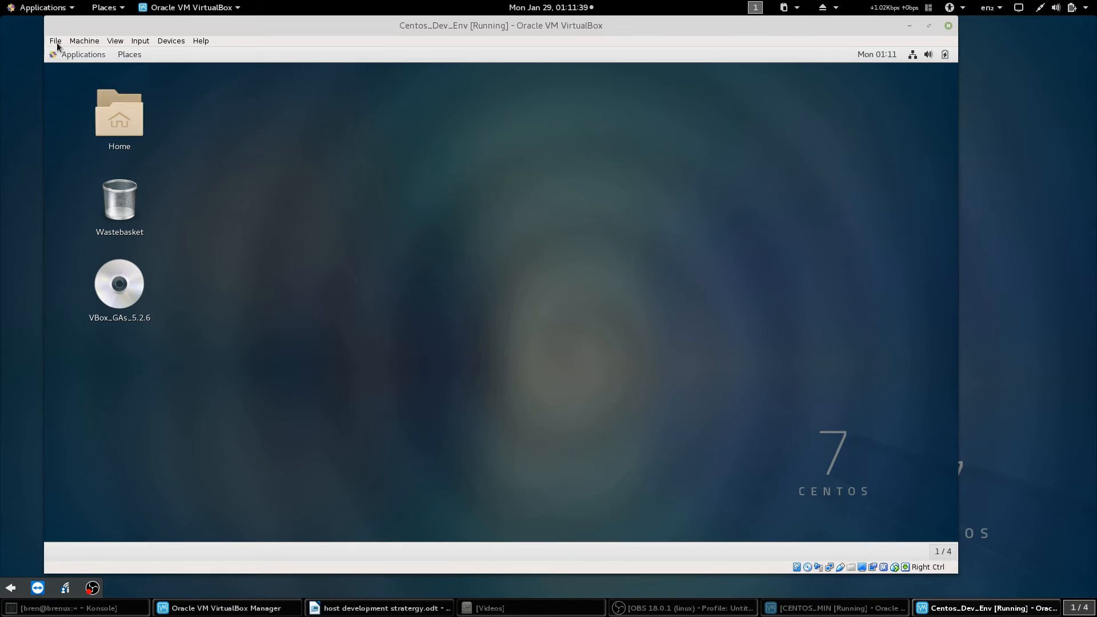
left_click(73, 57)
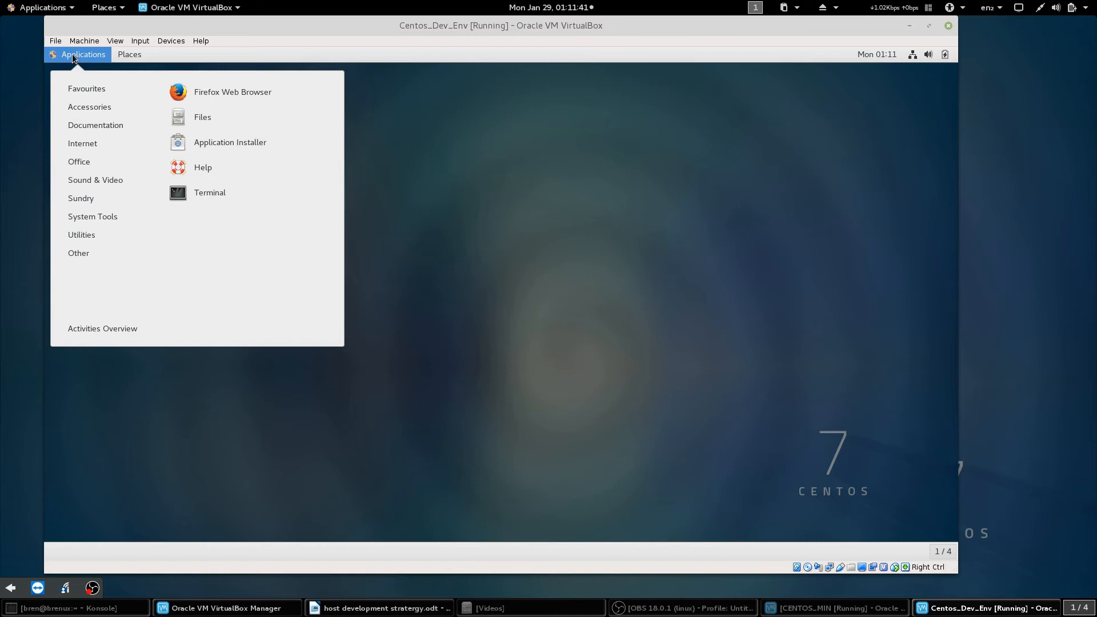
left_click(223, 91)
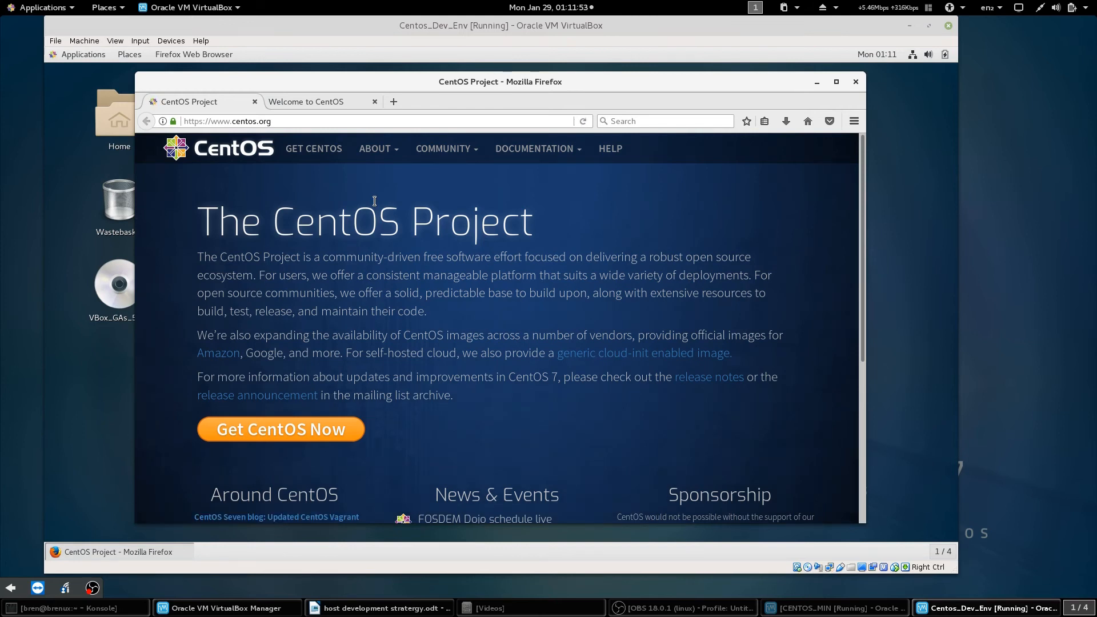
left_click(345, 100)
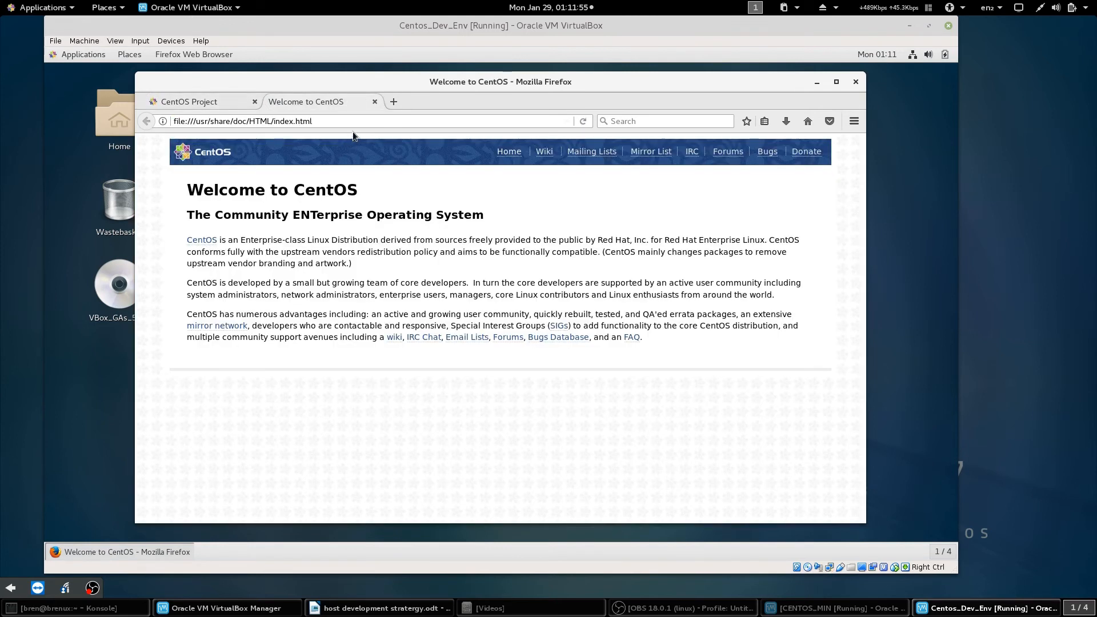
left_click(258, 119)
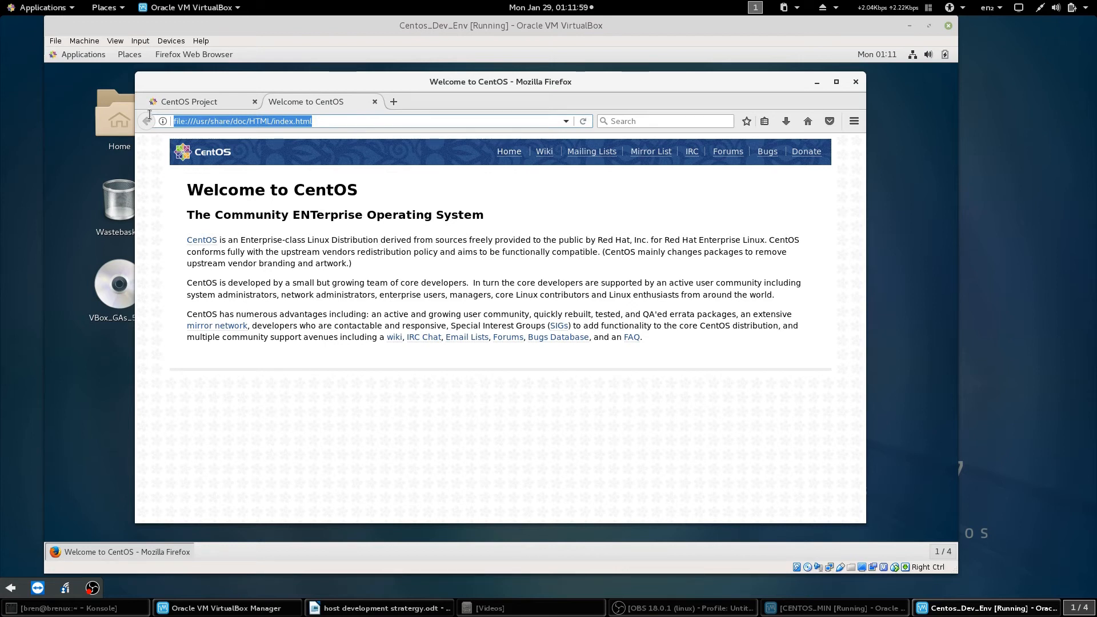
type("http:")
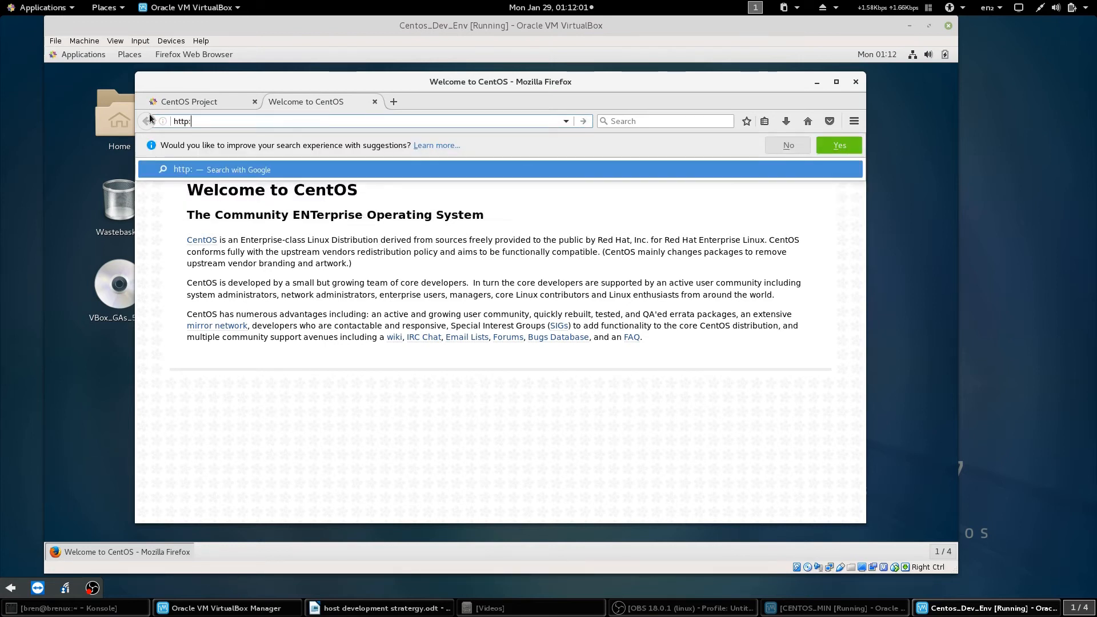
type("//cpu6013")
key("Return")
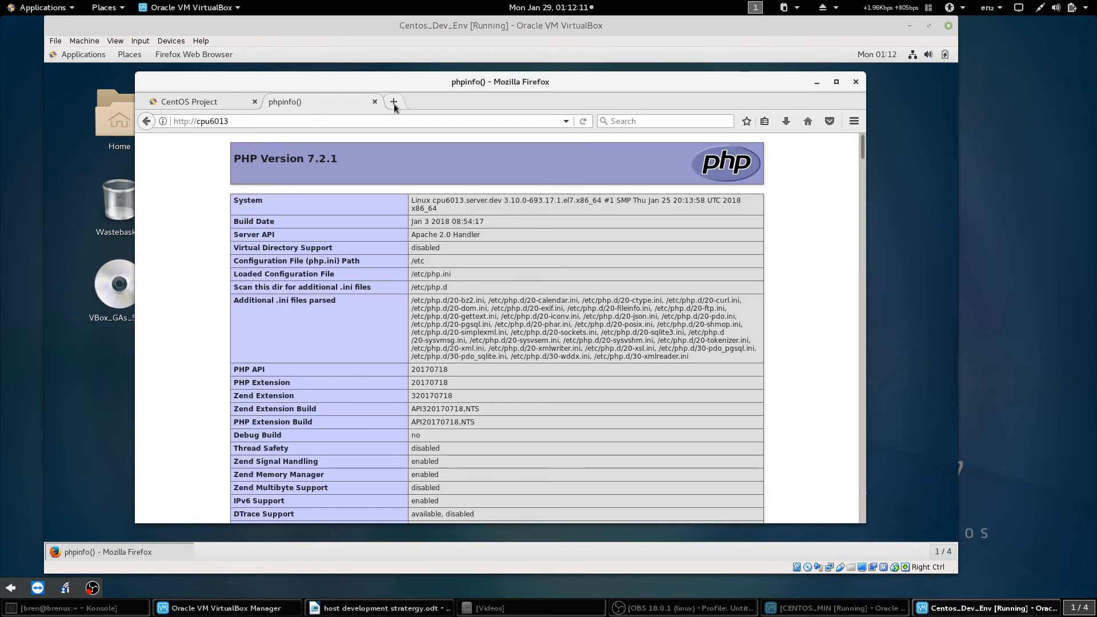
left_click_drag(229, 122, 175, 124)
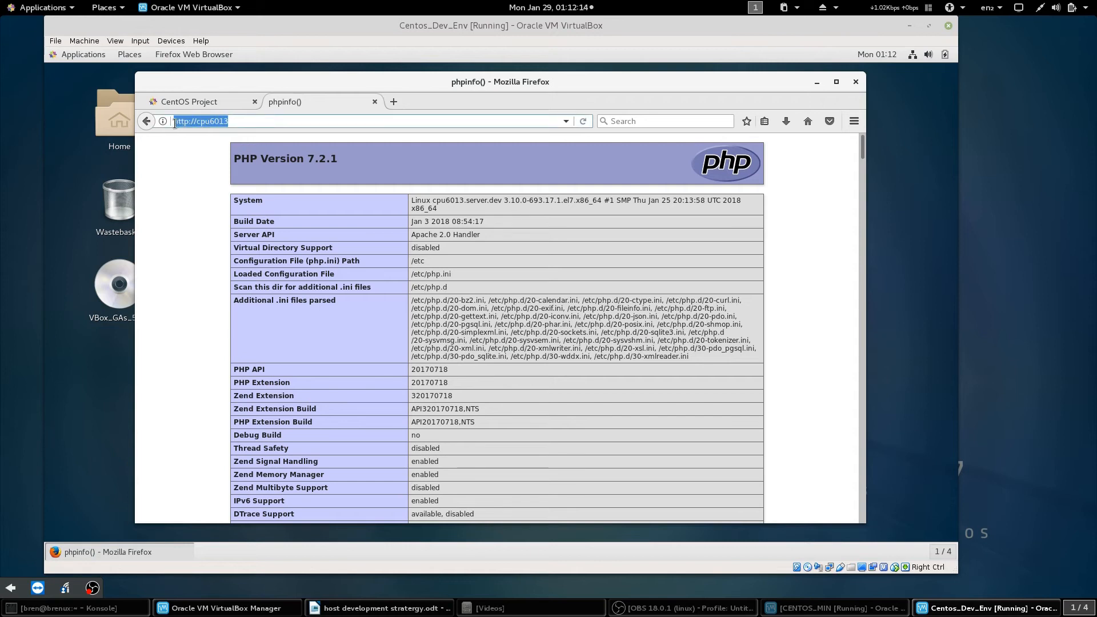
left_click(393, 101)
type("http://cpu6013/")
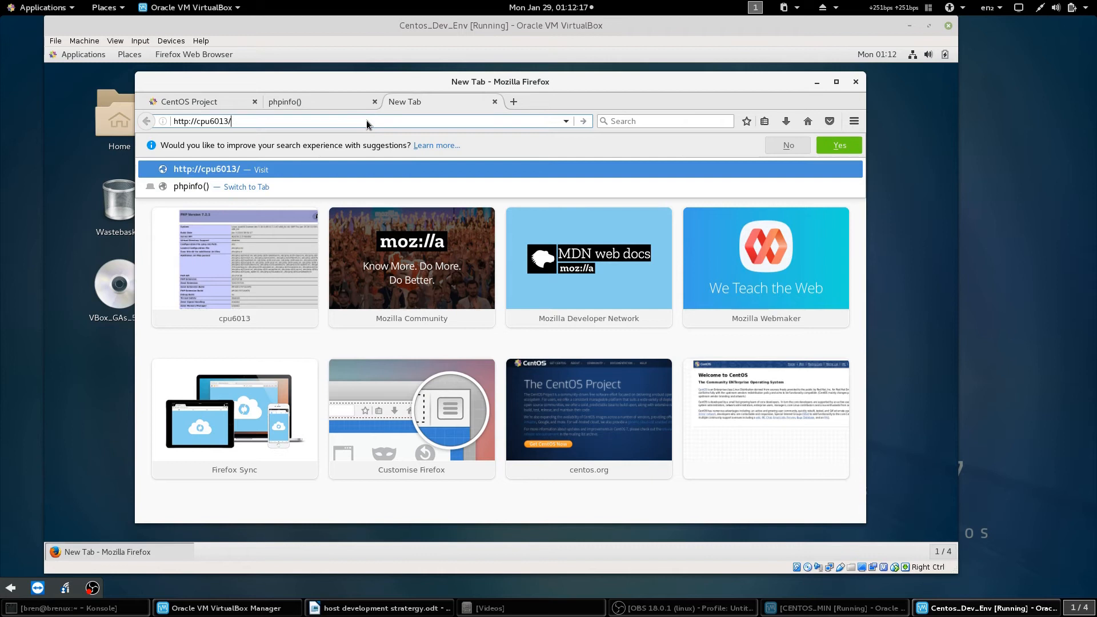
type("phpPgAdmin")
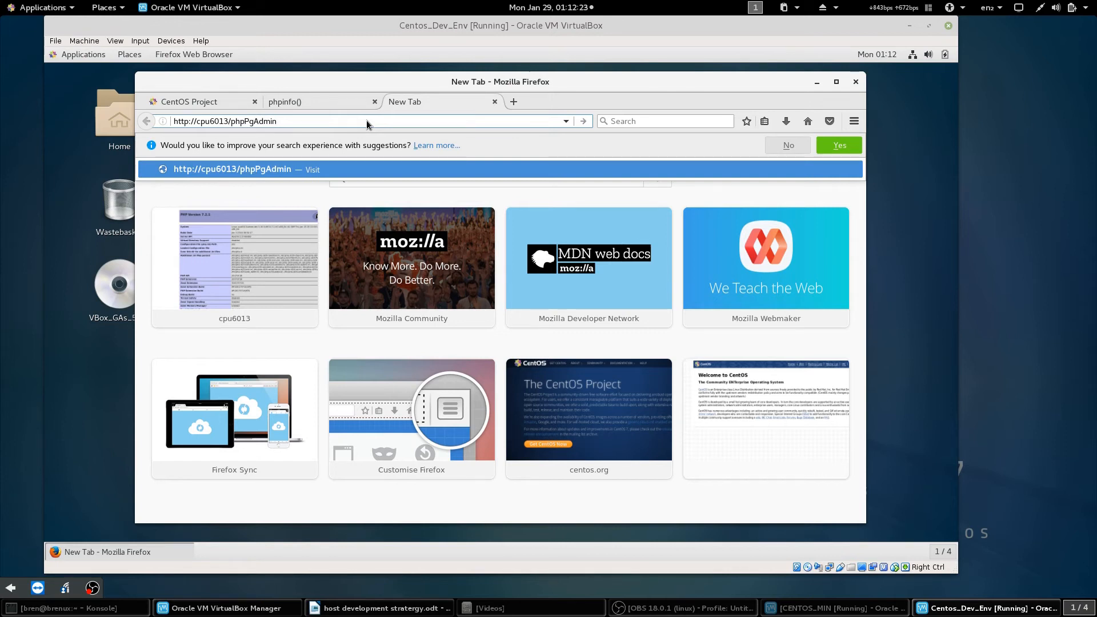
key("Return")
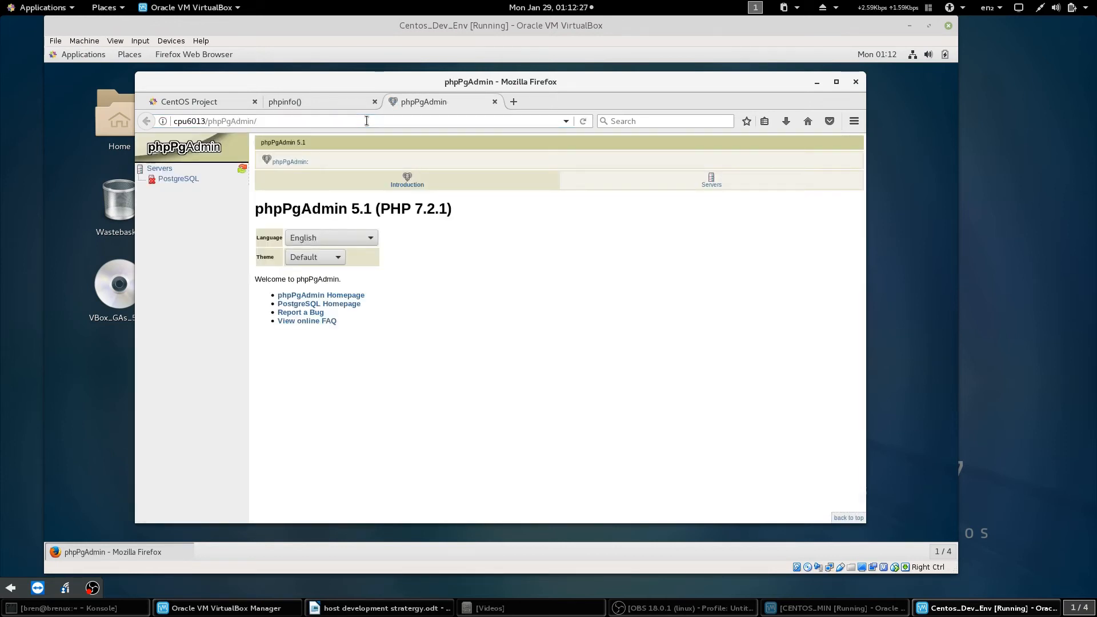
Step: Log in to the PostgreSQL server in phpPgAdmin with the account username and password, and let Firefox remember the login
left_click(712, 179)
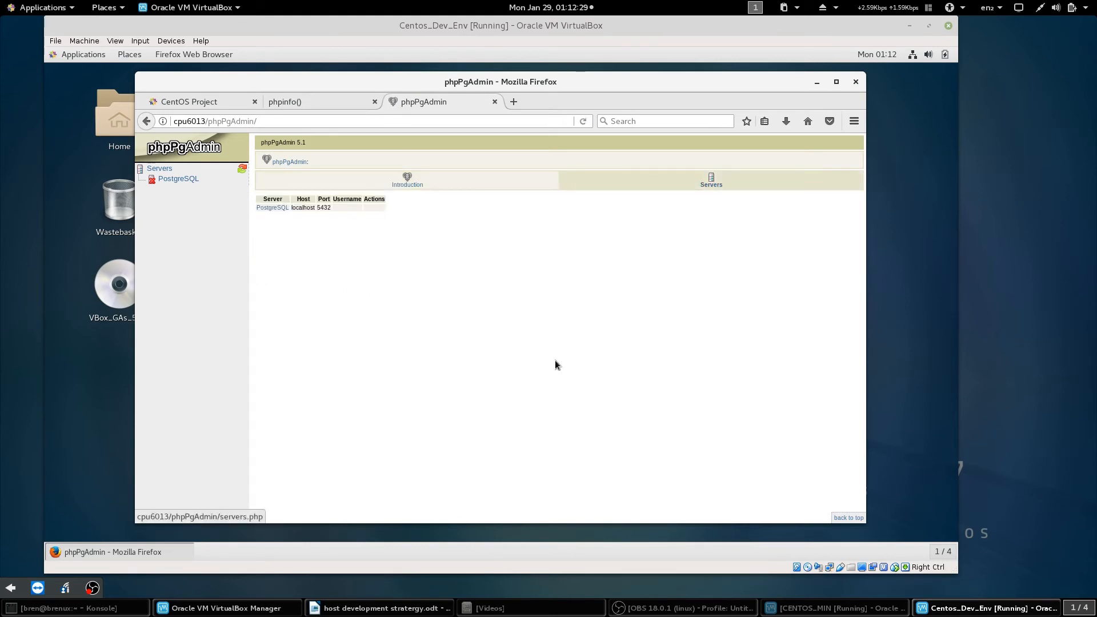
left_click(280, 208)
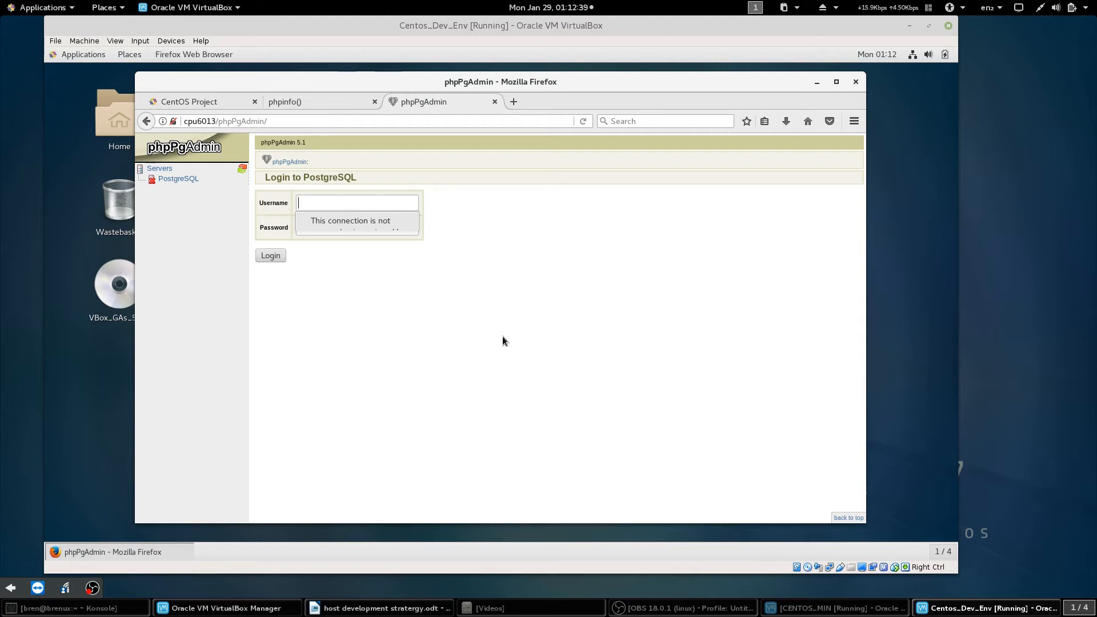
type("bren")
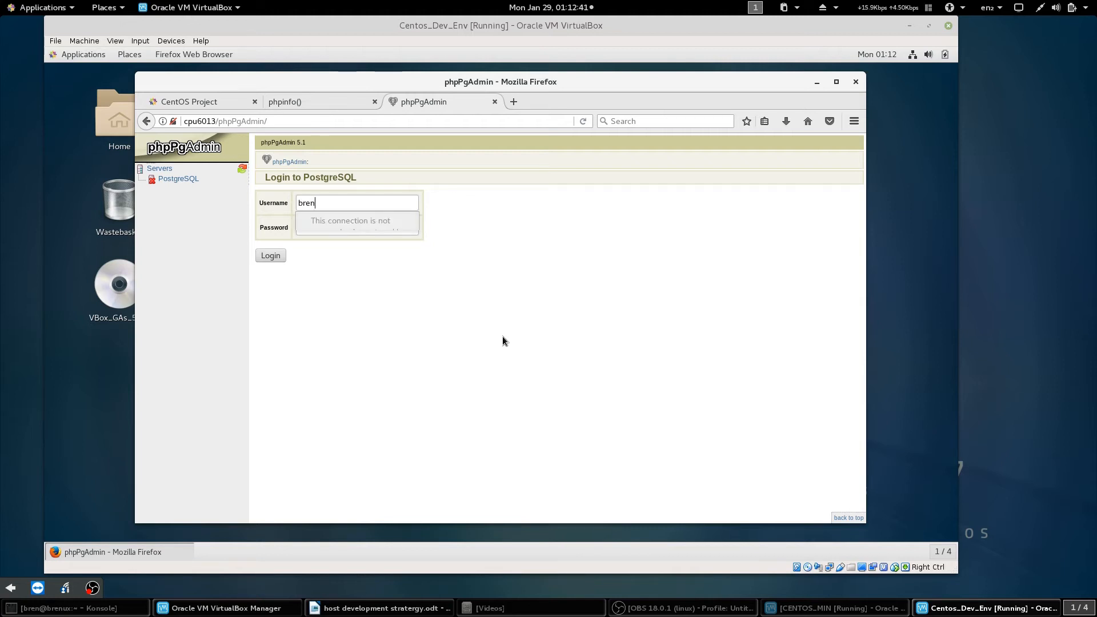
key("Tab")
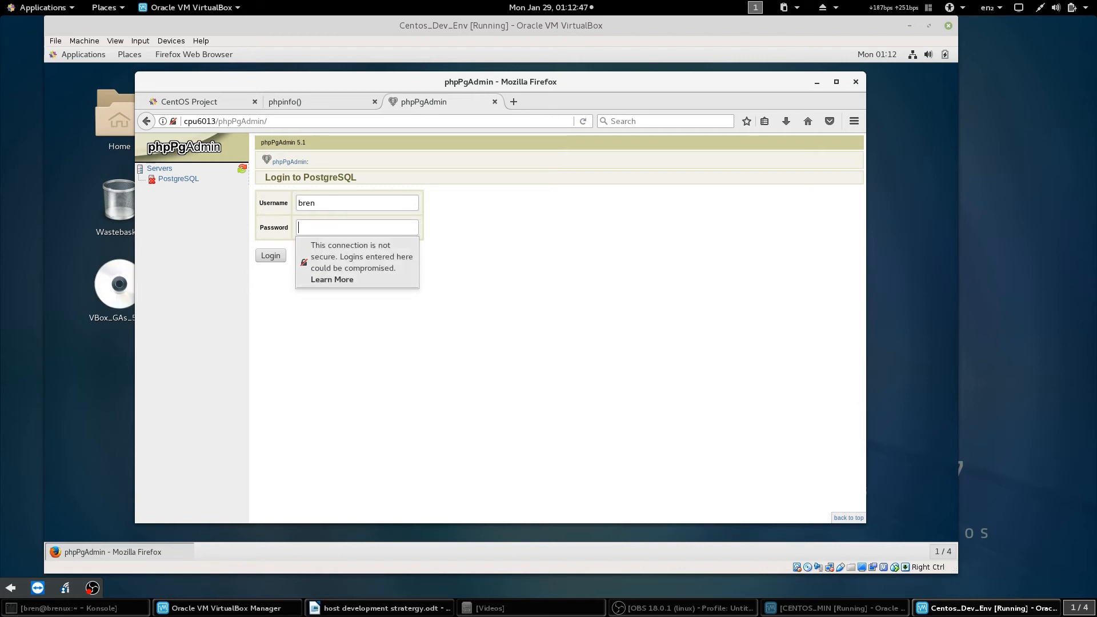
key("alt+Tab")
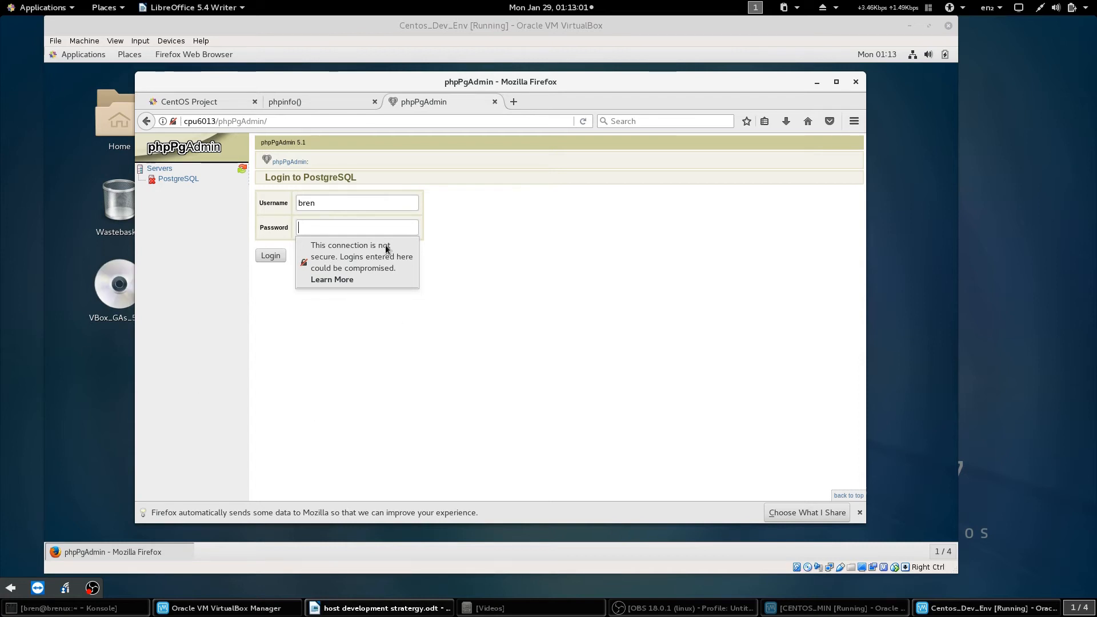
left_click(345, 227)
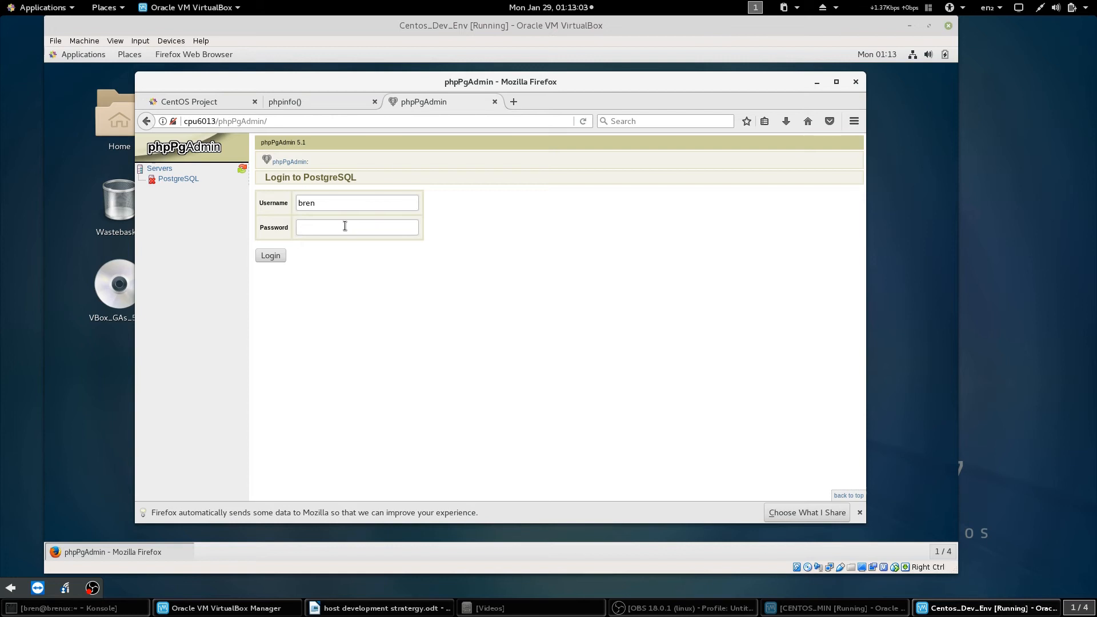
type("****")
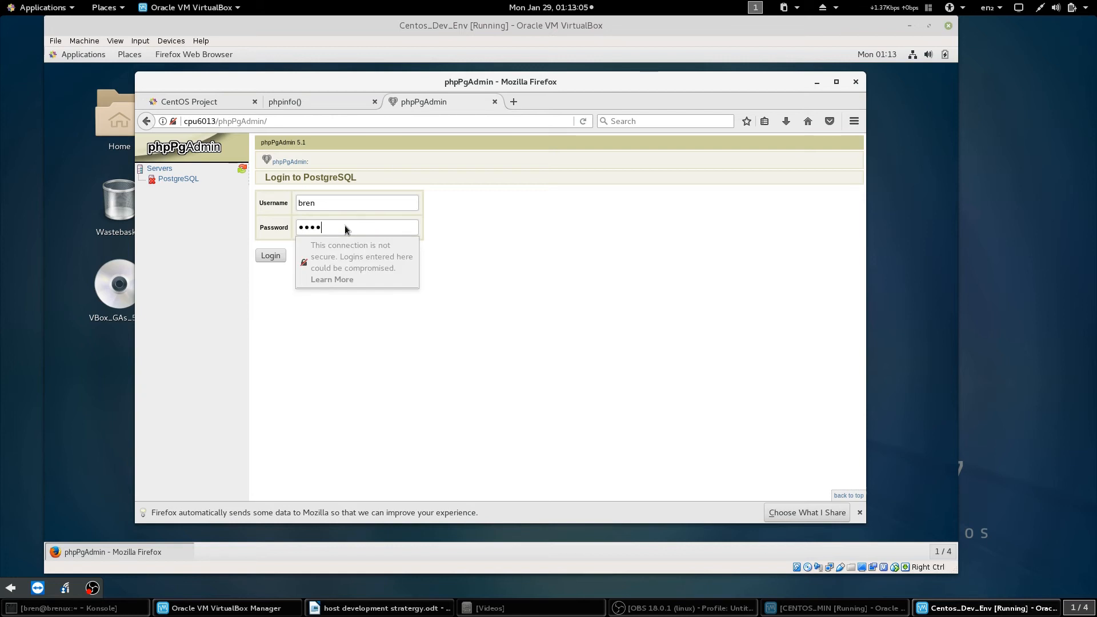
type("*******")
key("Return")
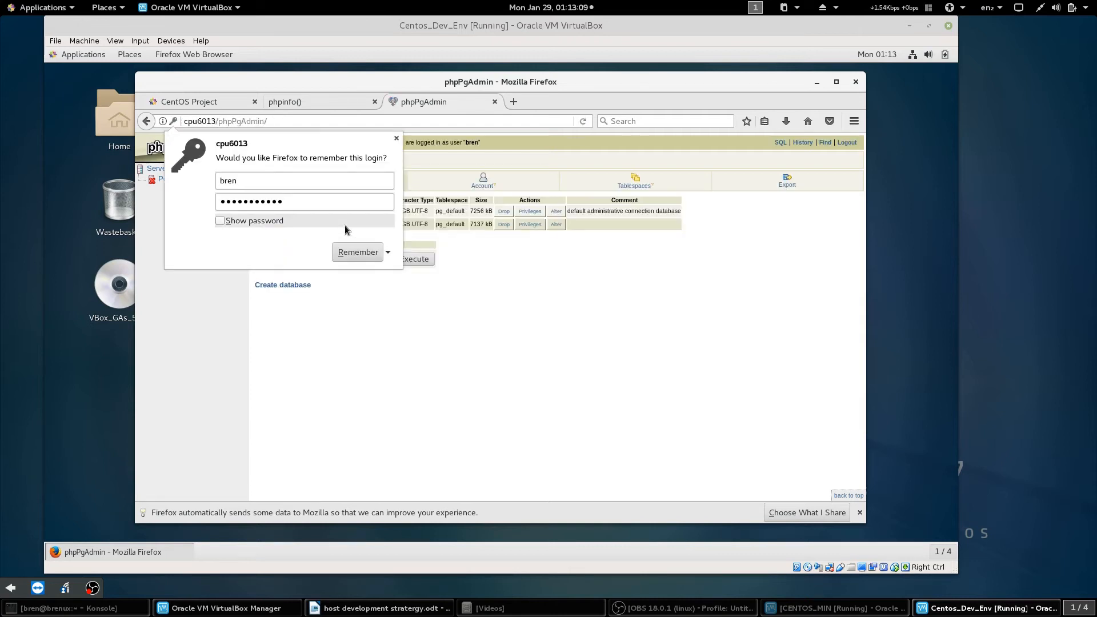
left_click(358, 252)
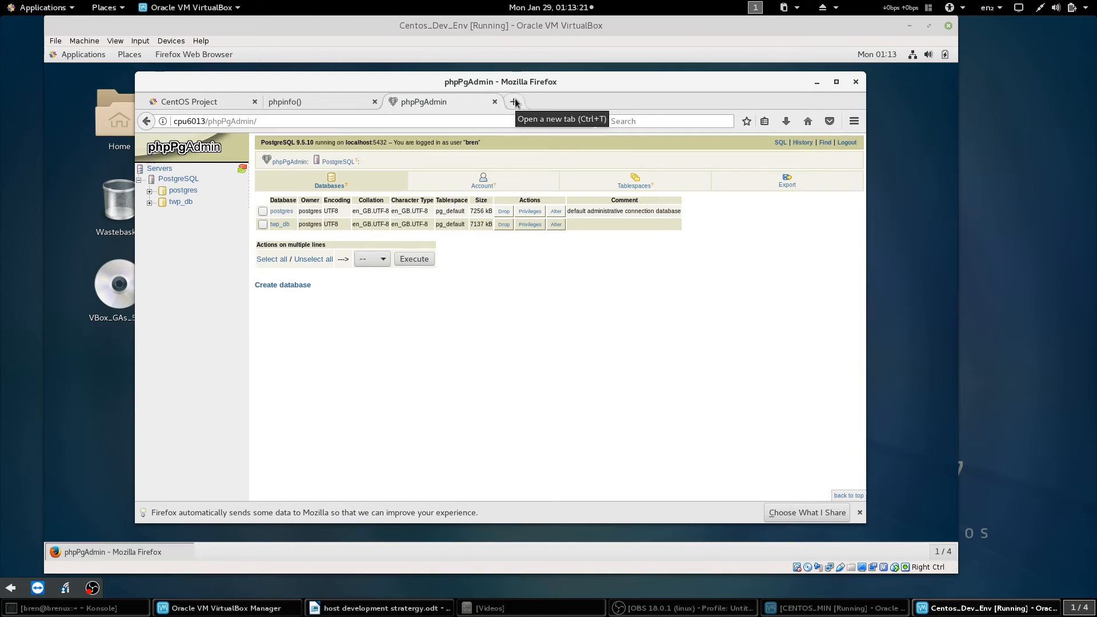
Step: Copy the current phpPgAdmin address and paste it into the address field of a new browser tab
left_click_drag(290, 121, 179, 115)
key("ctrl+c")
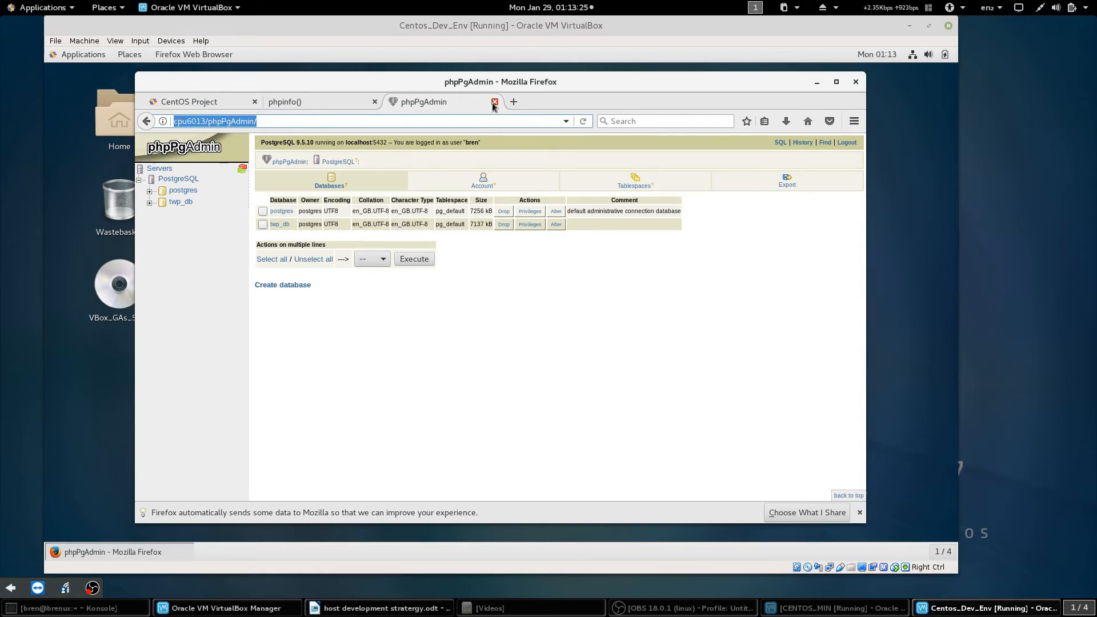
left_click(513, 103)
key("ctrl+v")
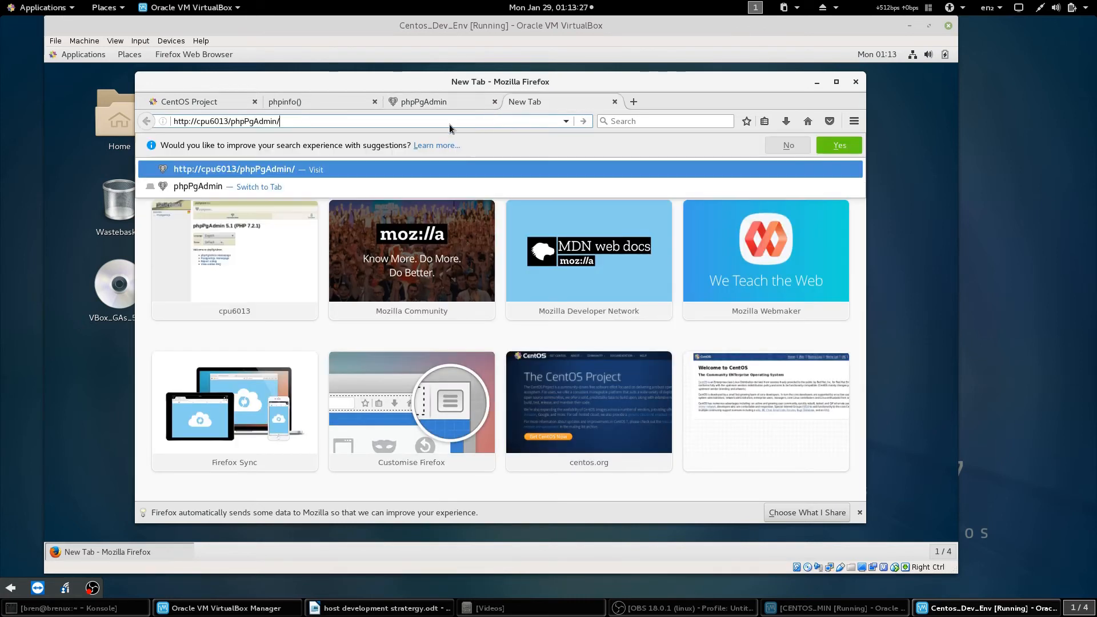
left_click(220, 120)
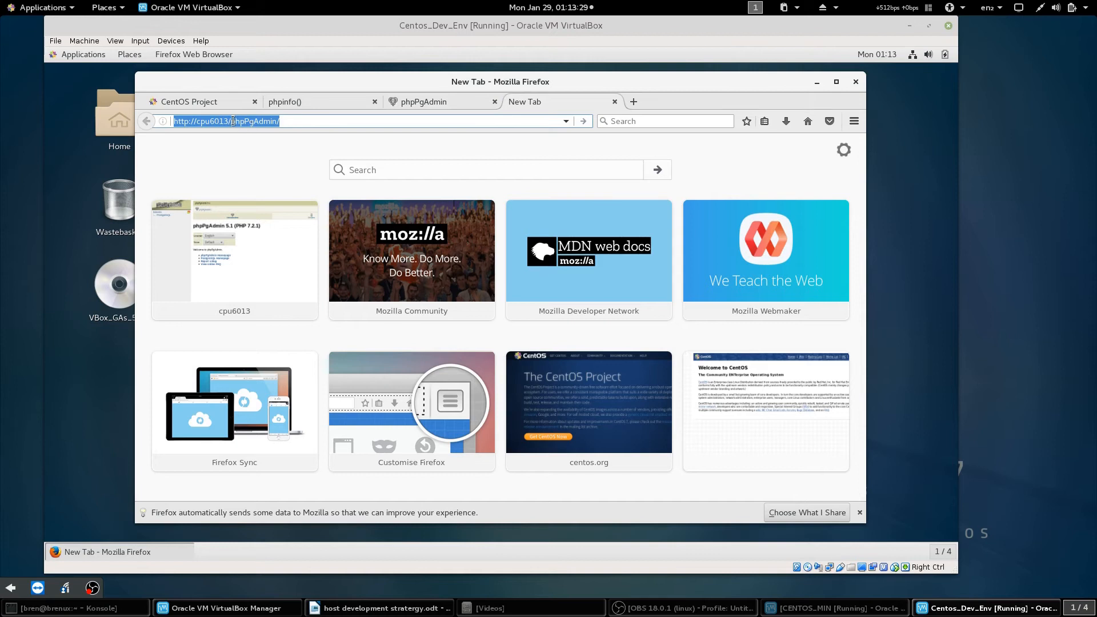
left_click(231, 121)
key("Left")
key("BackSpace")
key("BackSpace")
key("BackSpace")
key("BackSpace")
key("BackSpace")
key("BackSpace")
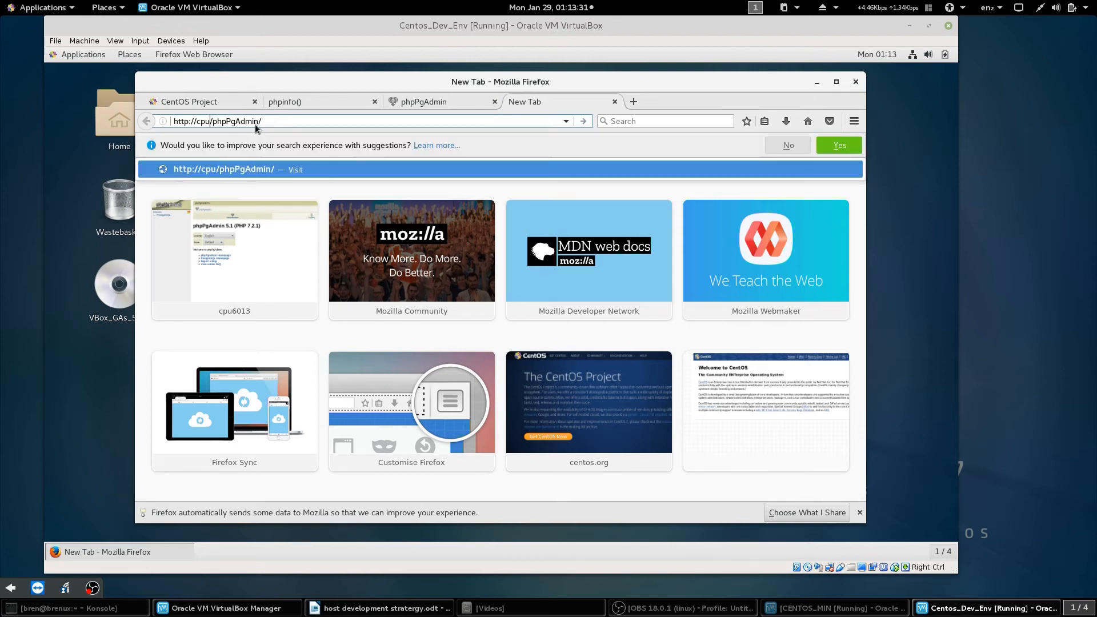
key("BackSpace")
type("local")
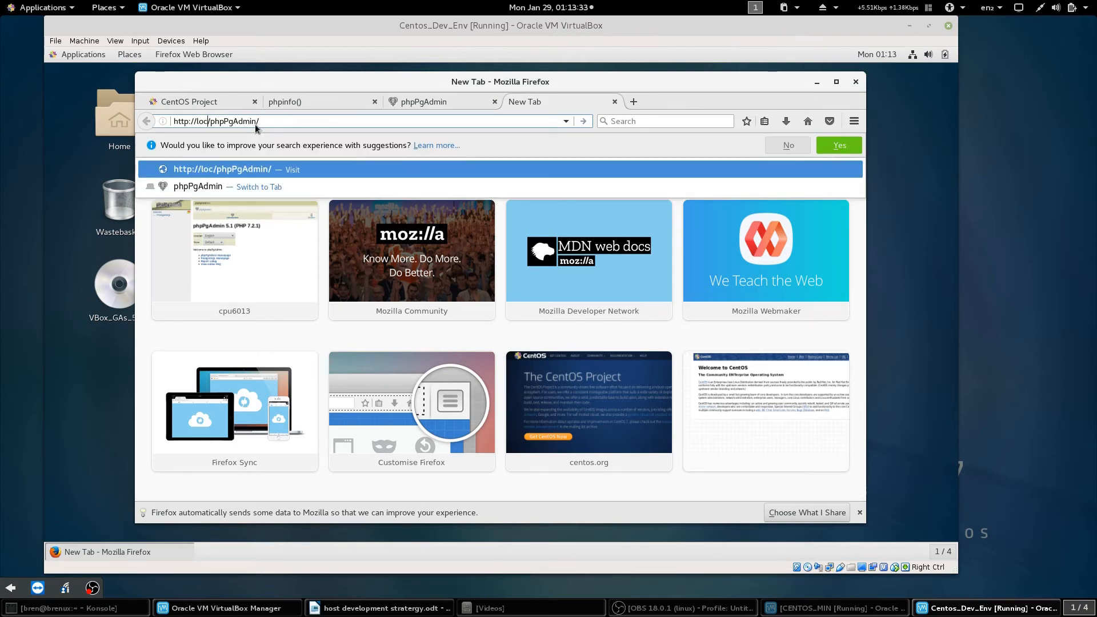
type("host")
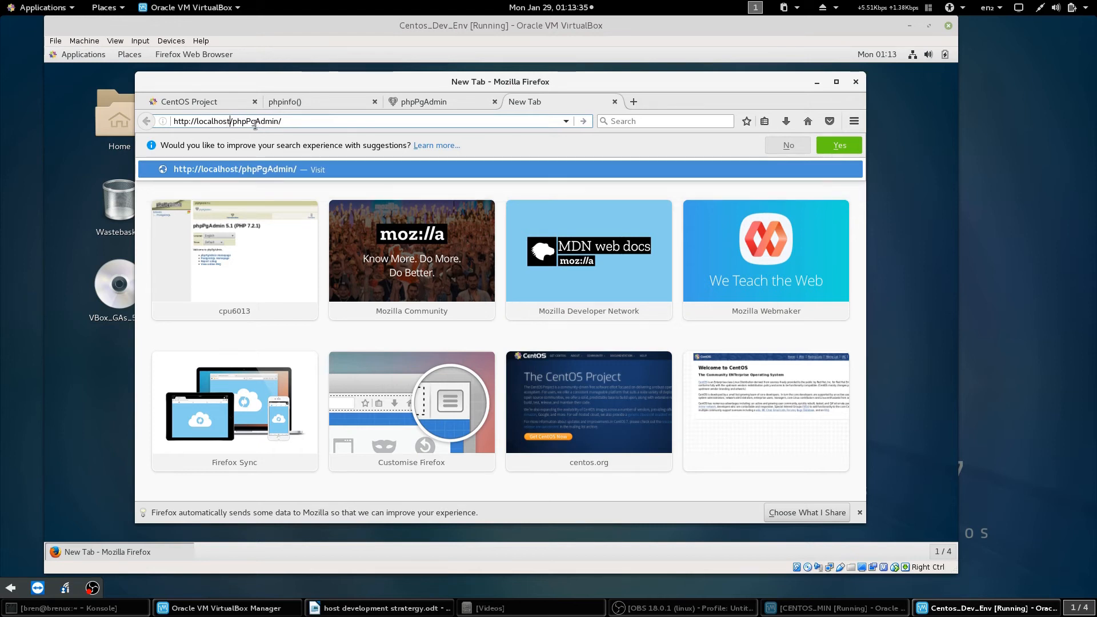
key("Return")
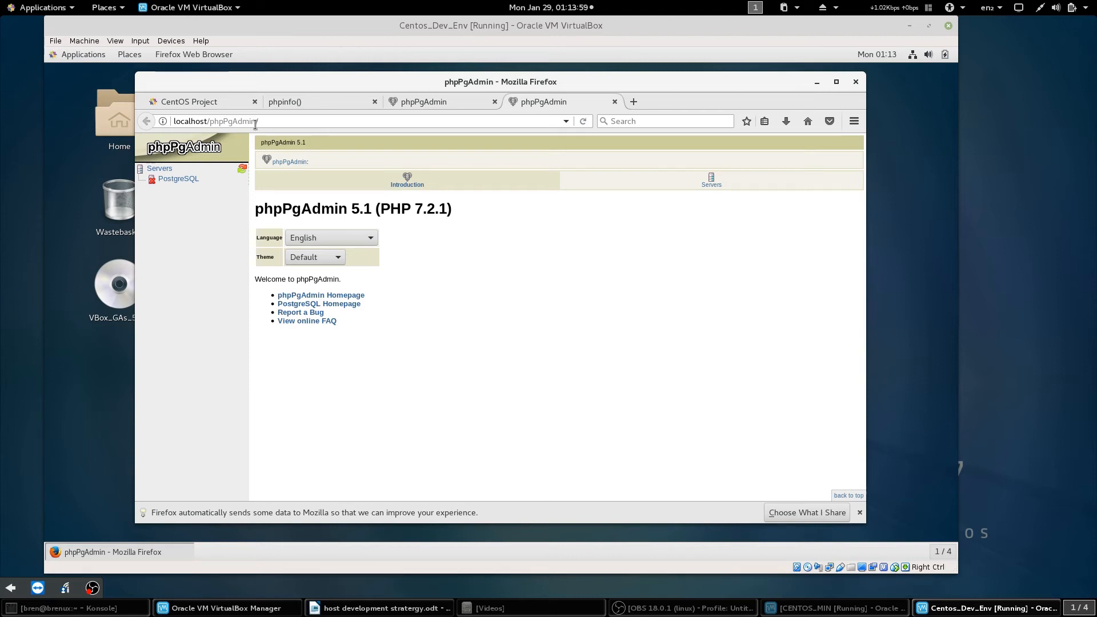
Step: Load atom.io in place of the CentOS Project page
left_click(188, 103)
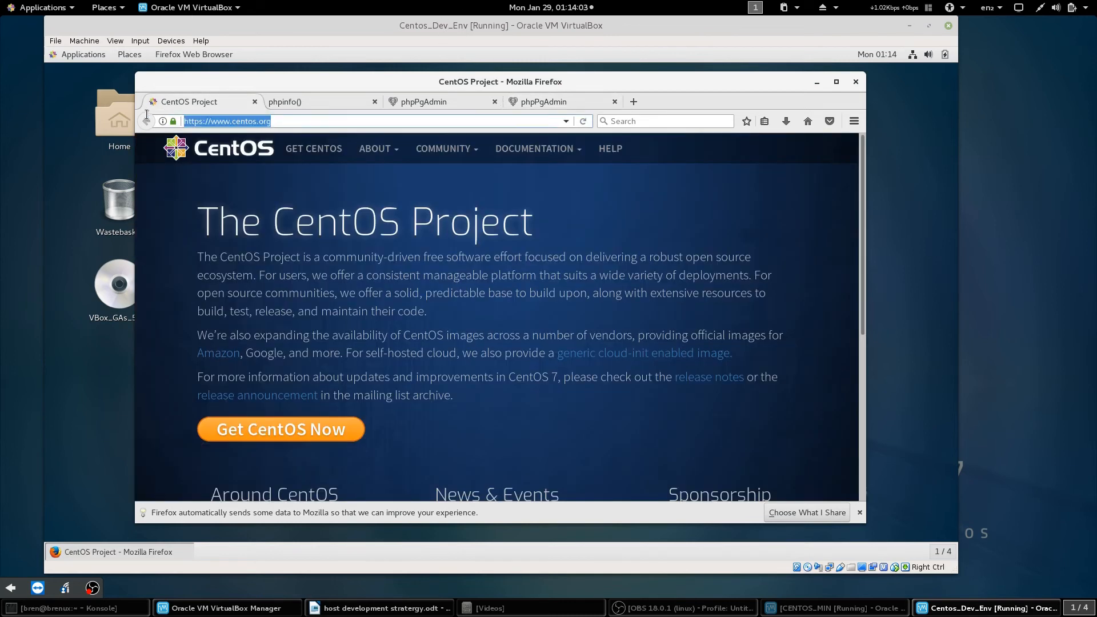
type("at")
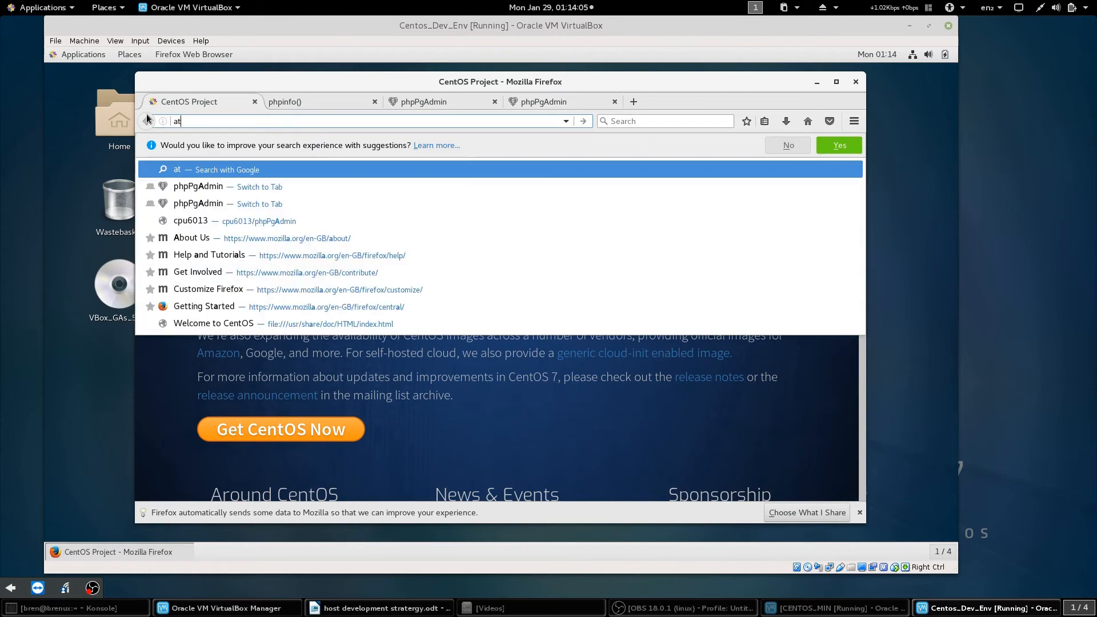
type("om.io")
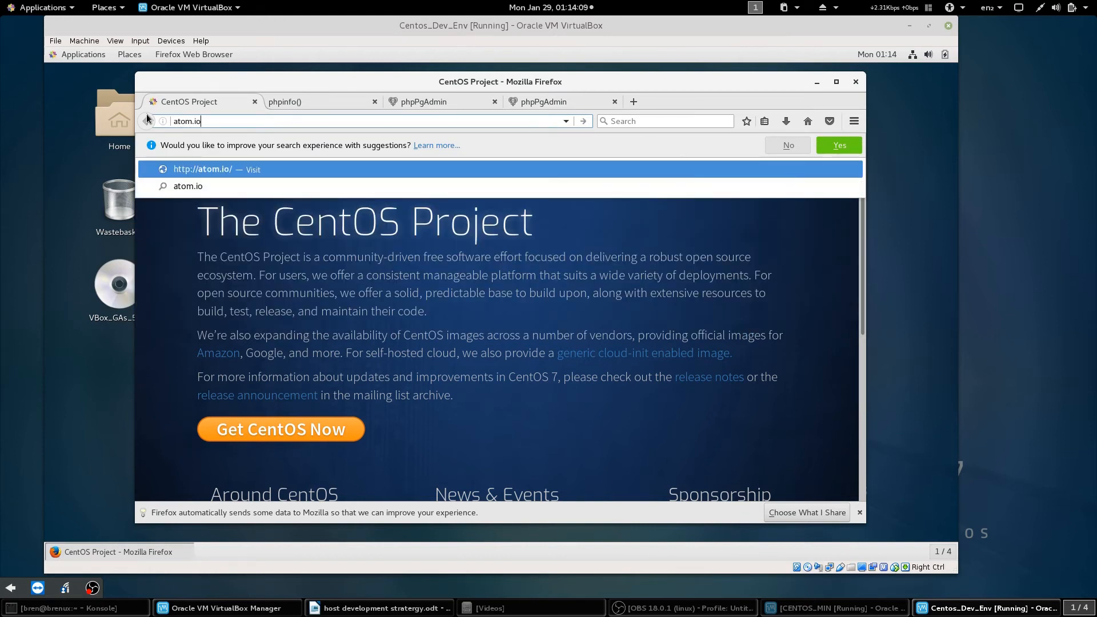
key("Return")
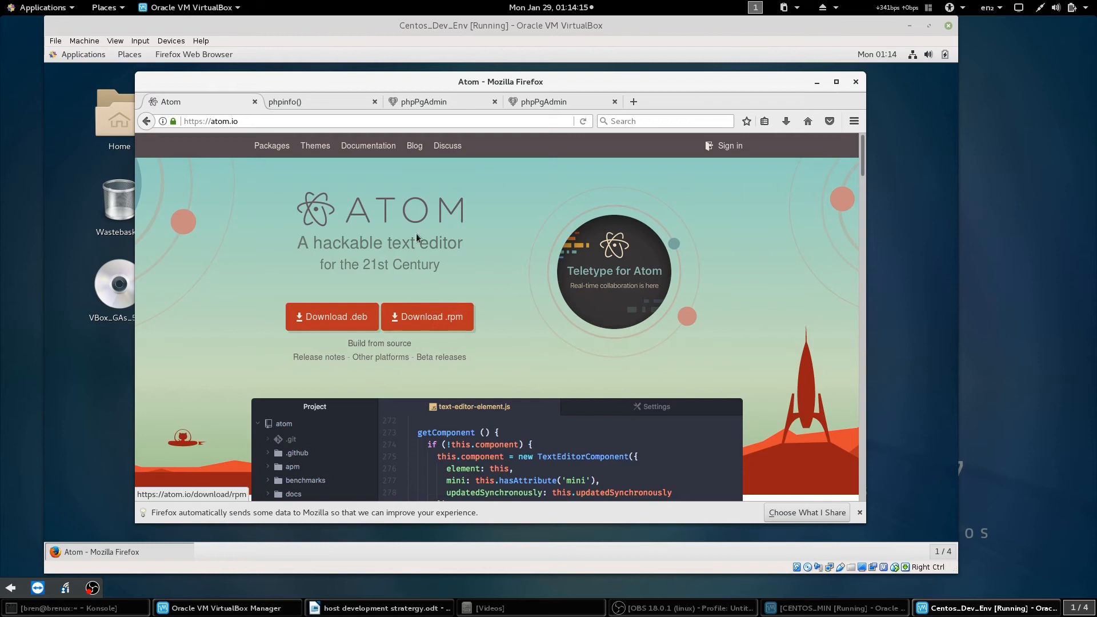
Step: Download the Atom .rpm package, dismiss Firefox's data-sharing notice and save atom.x86_64.rpm
left_click(438, 323)
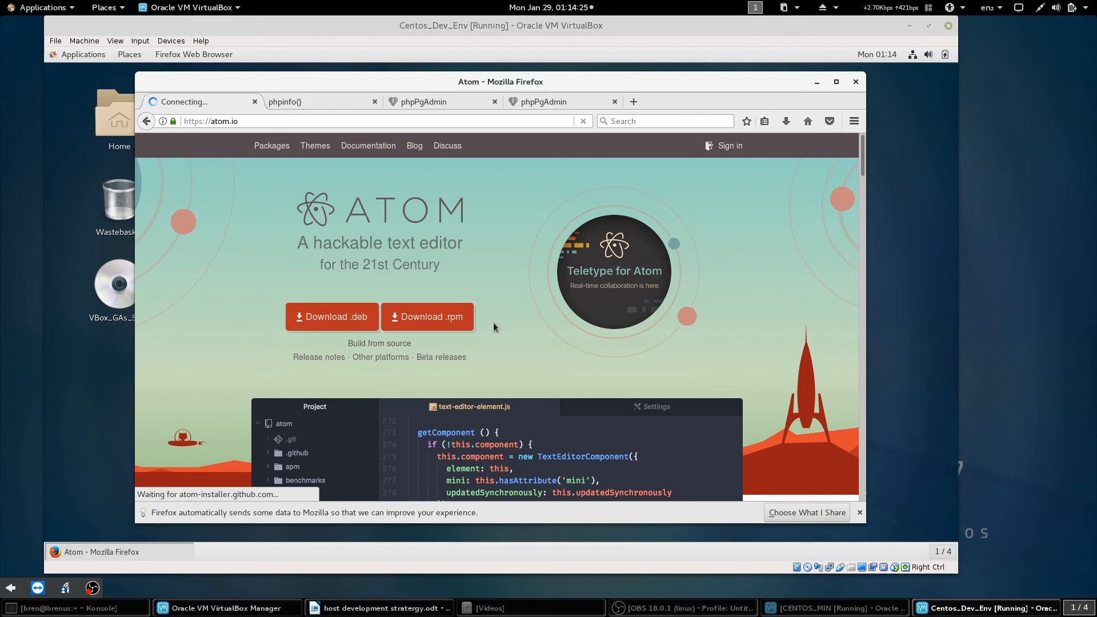
left_click(860, 513)
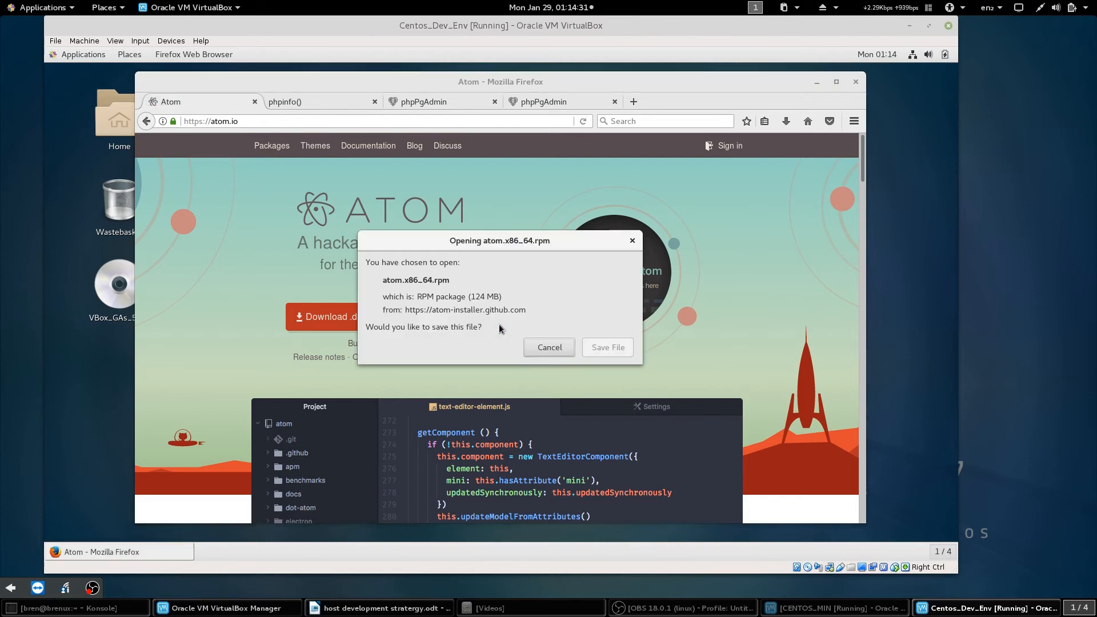
left_click(621, 351)
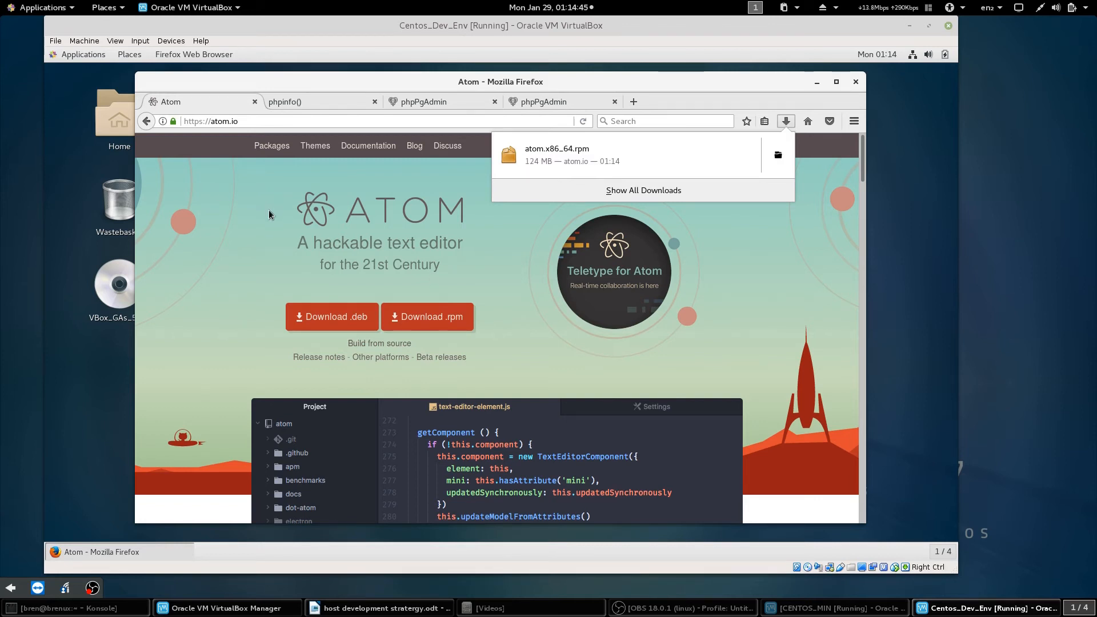
Step: Launch a terminal over the browser window and switch to a root login shell with su - and the root password
left_click(98, 56)
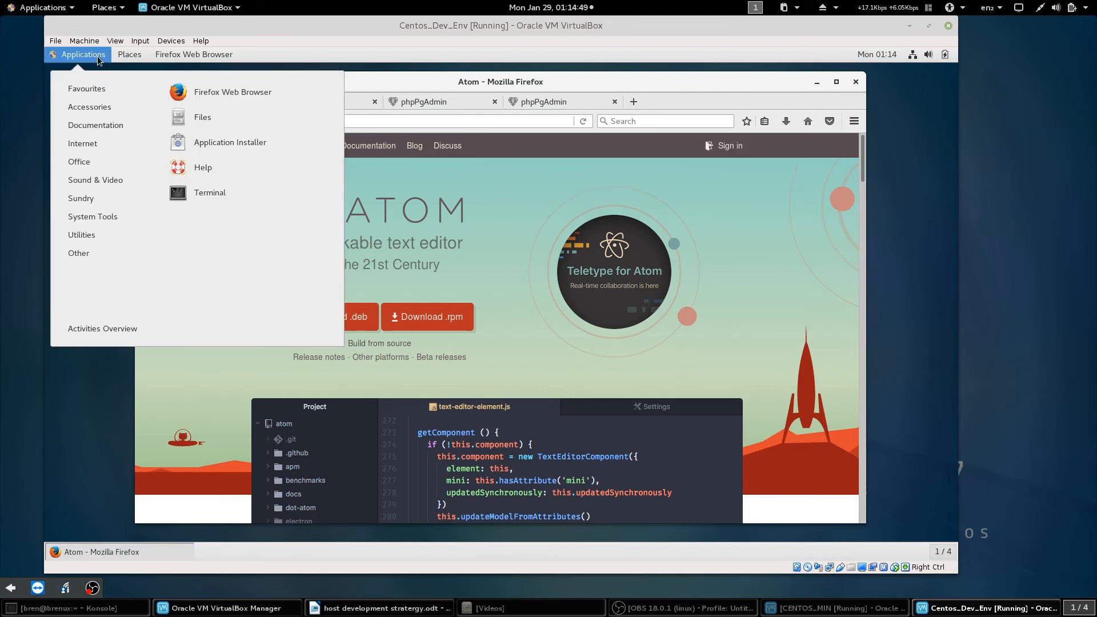
left_click(196, 191)
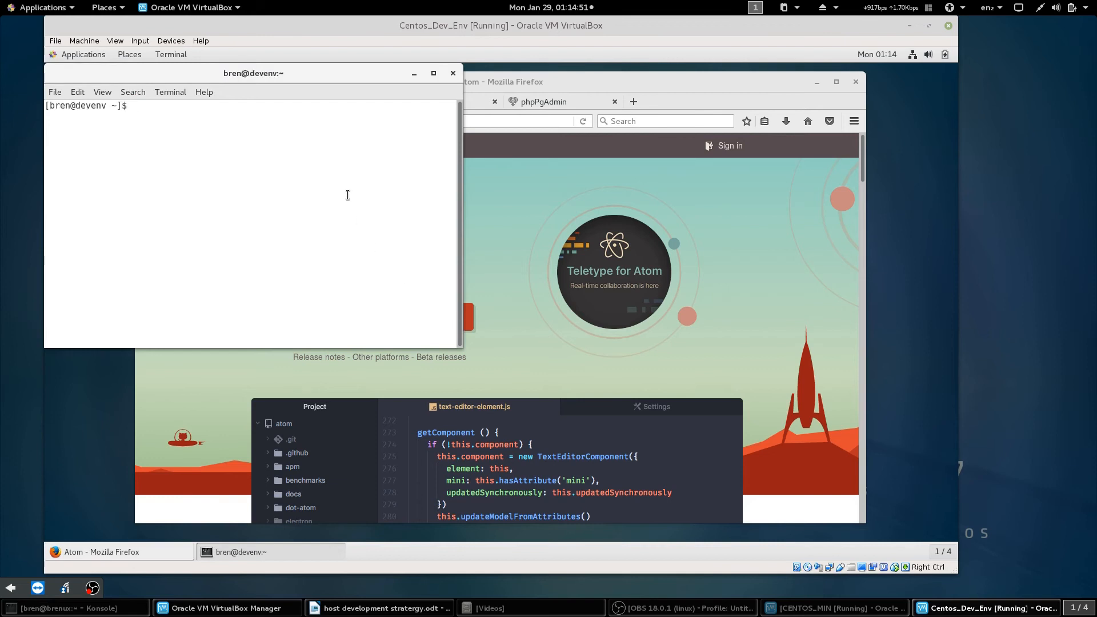
left_click_drag(302, 80, 605, 203)
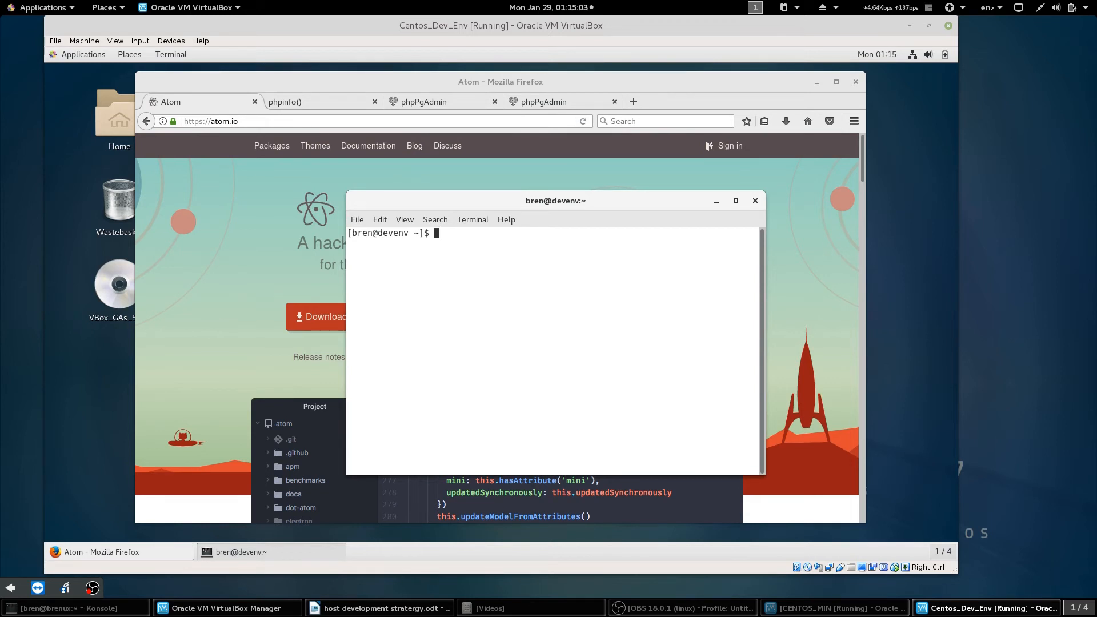
type("su -")
key("Return")
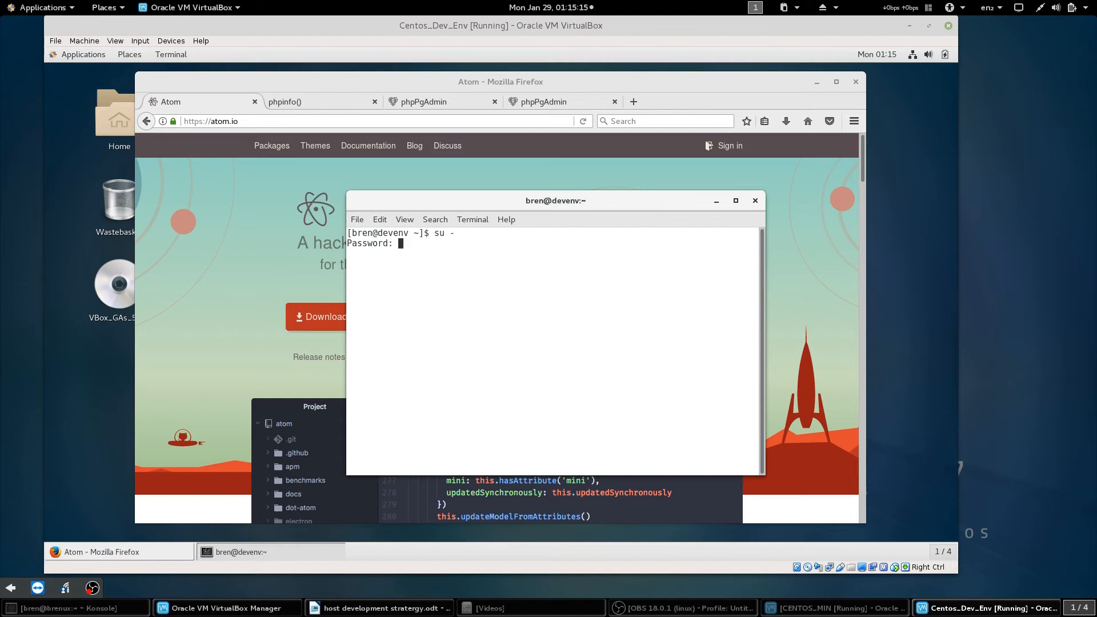
key("Return")
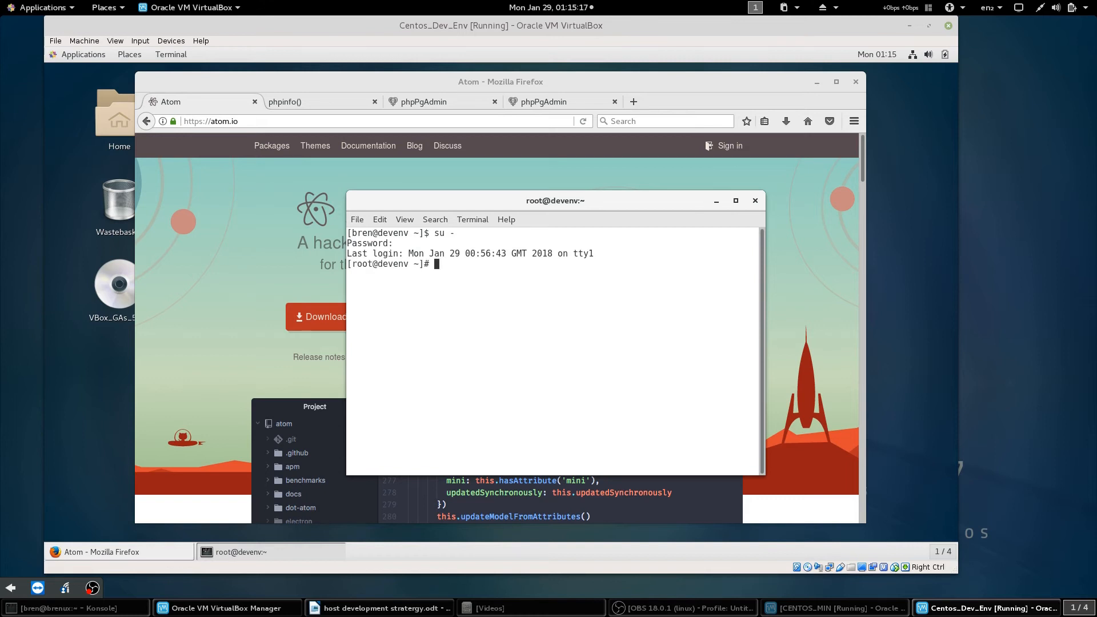
Step: Install the Atom package from the user's Downloads folder with yum install, accepting the transaction with y
type("yum install /hom")
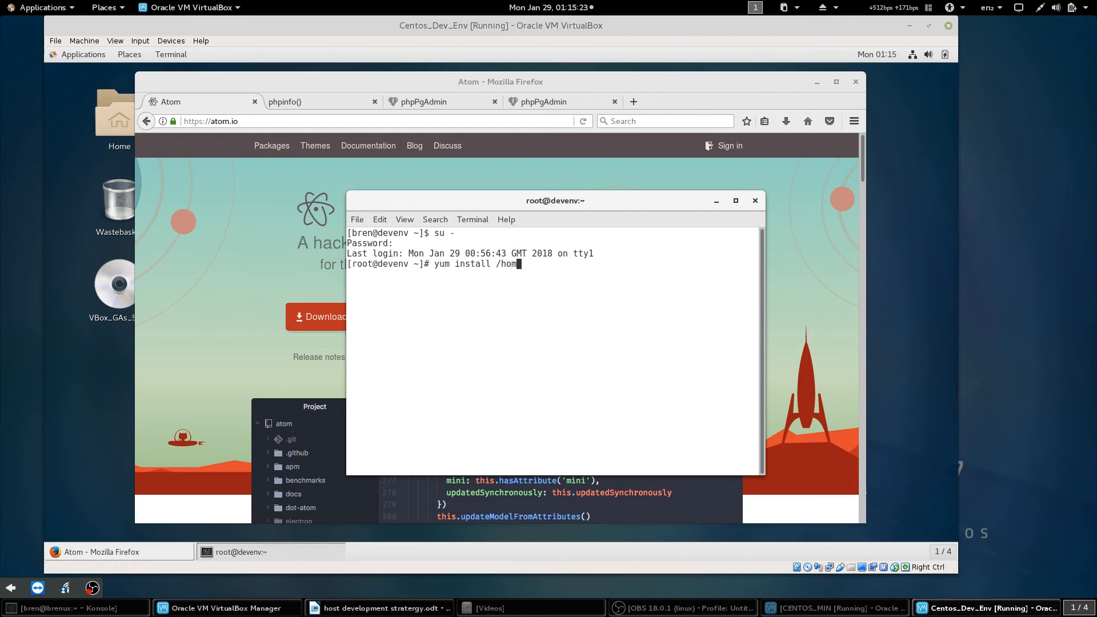
type("e/bren/Dow")
key("Tab")
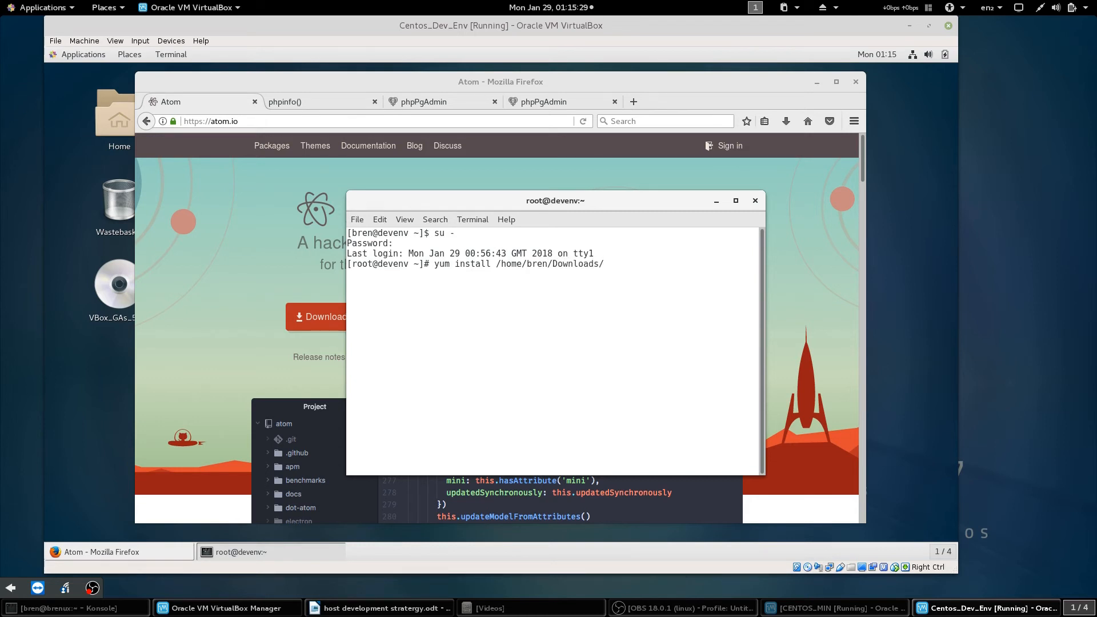
type("a")
key("Tab")
key("Return")
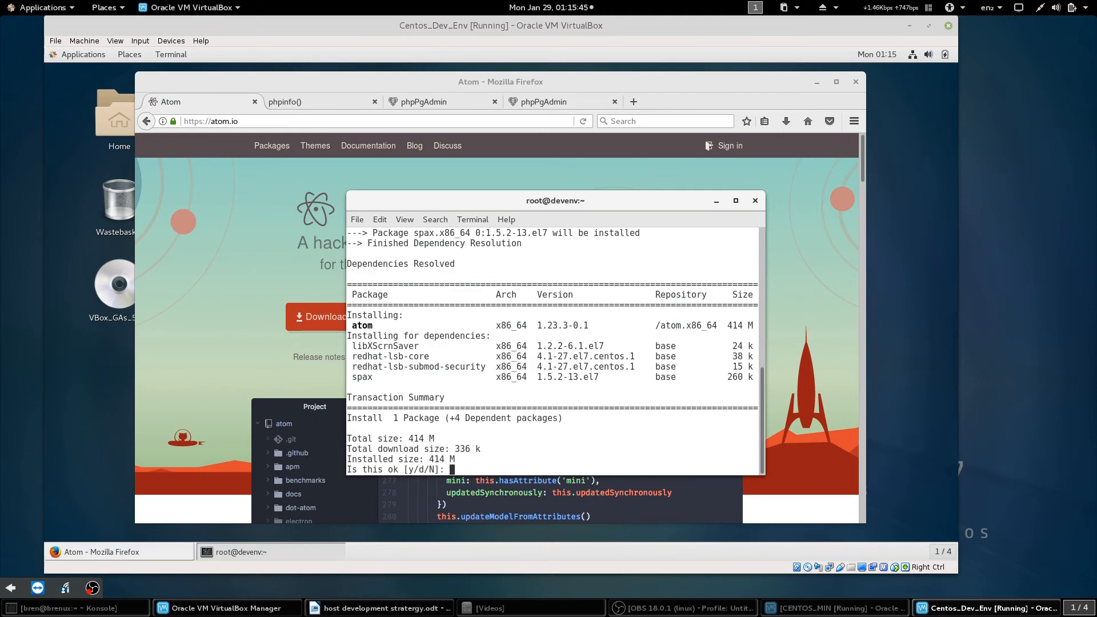
type("y")
key("Return")
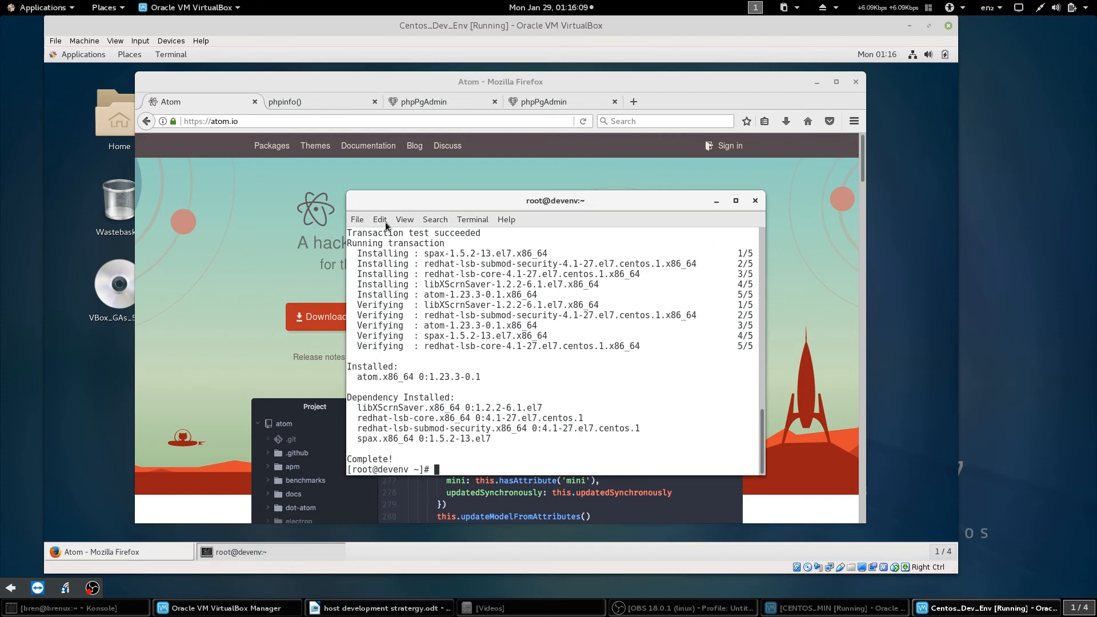
Step: Add a second terminal tab for the regular user and return to the root tab
left_click(368, 223)
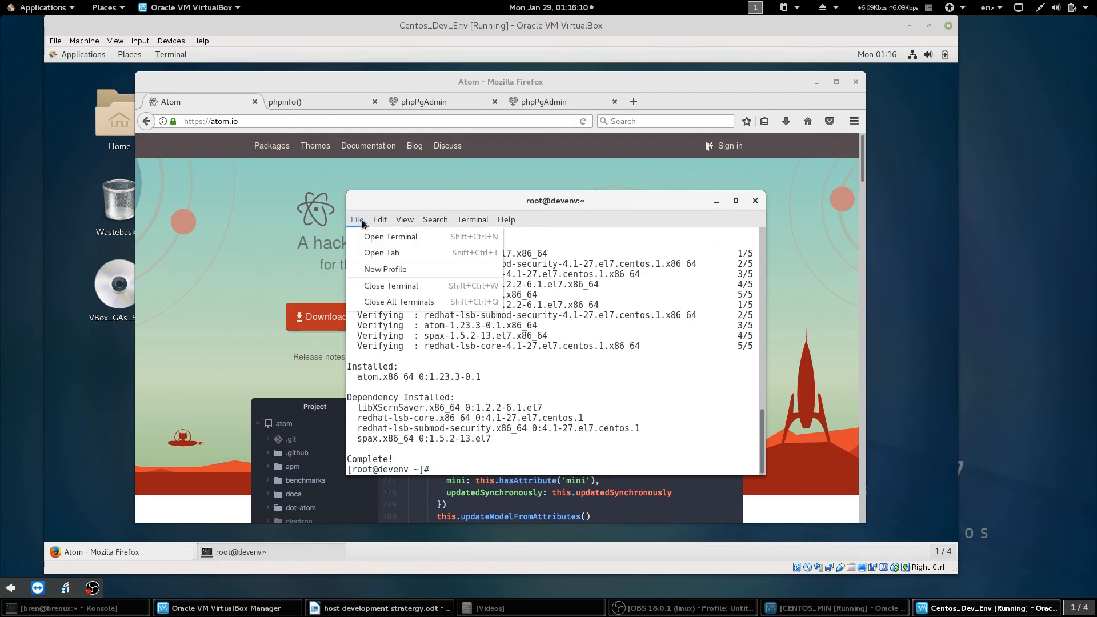
left_click(391, 254)
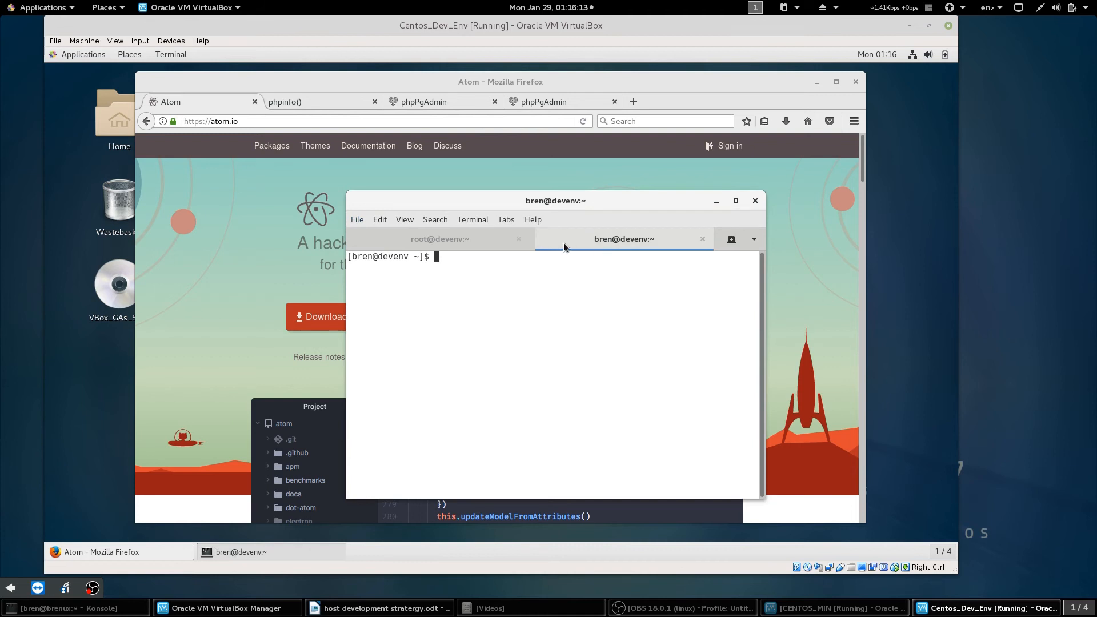
left_click(485, 245)
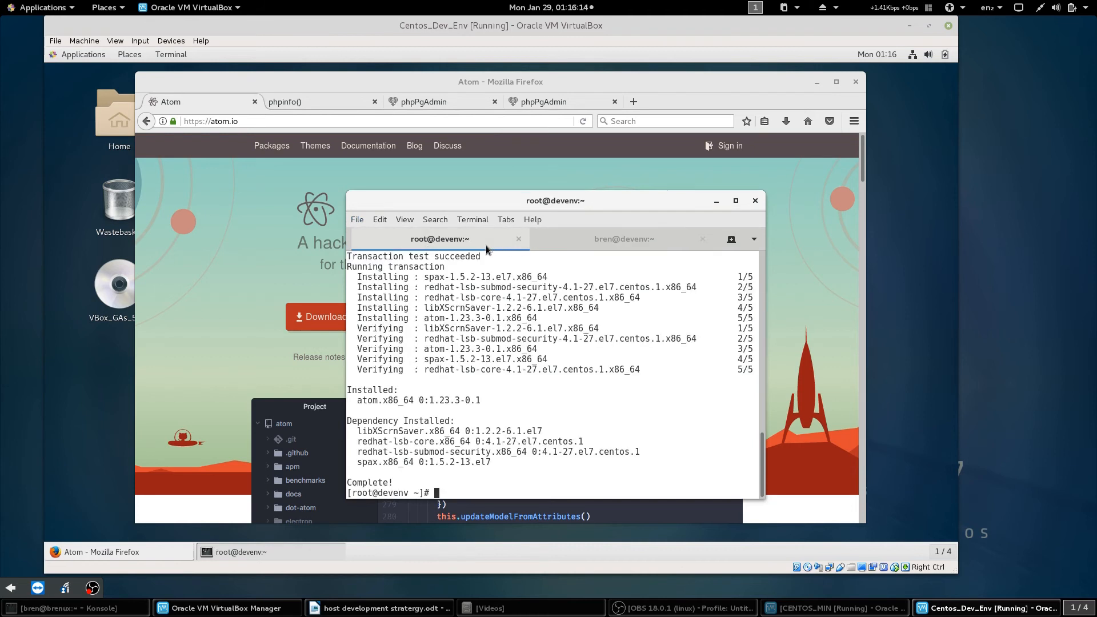
Step: In the regular user's terminal tab, install the Atom packages atom-ide-ui, ide-php and language-pgsql with apm install
left_click(574, 238)
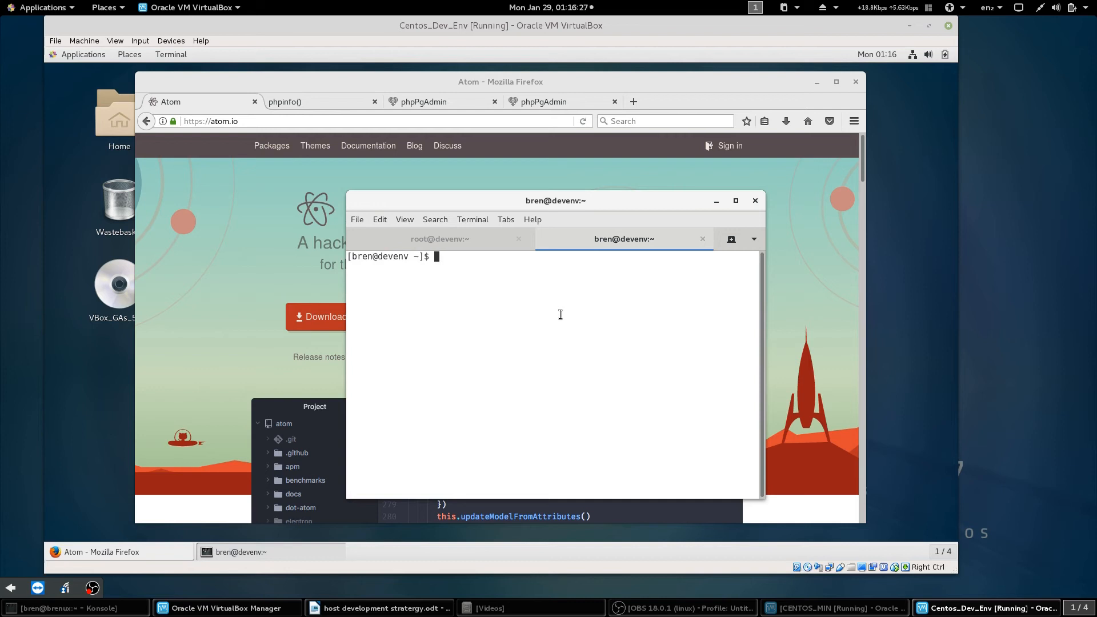
type("apm install atom-ide-ui")
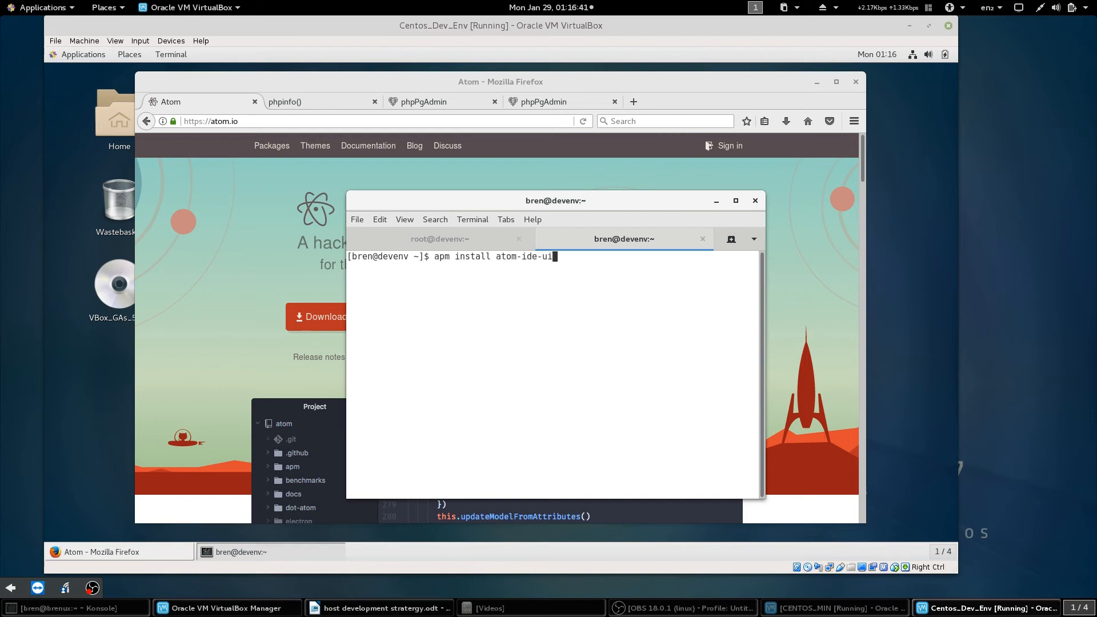
type(" ide-php language-")
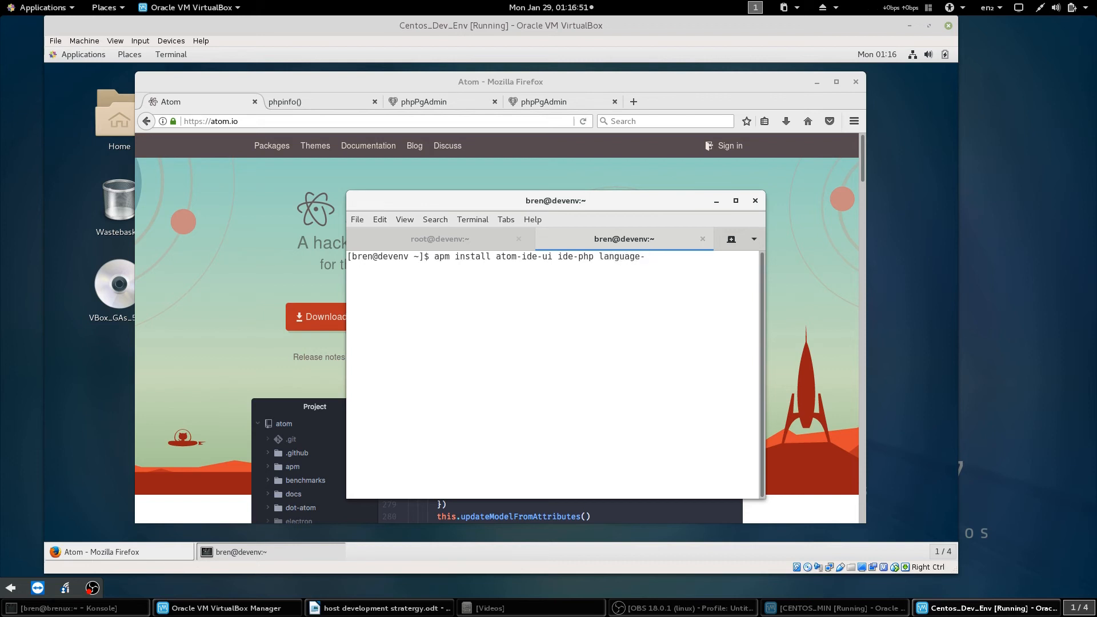
type("pgsql")
key("Return")
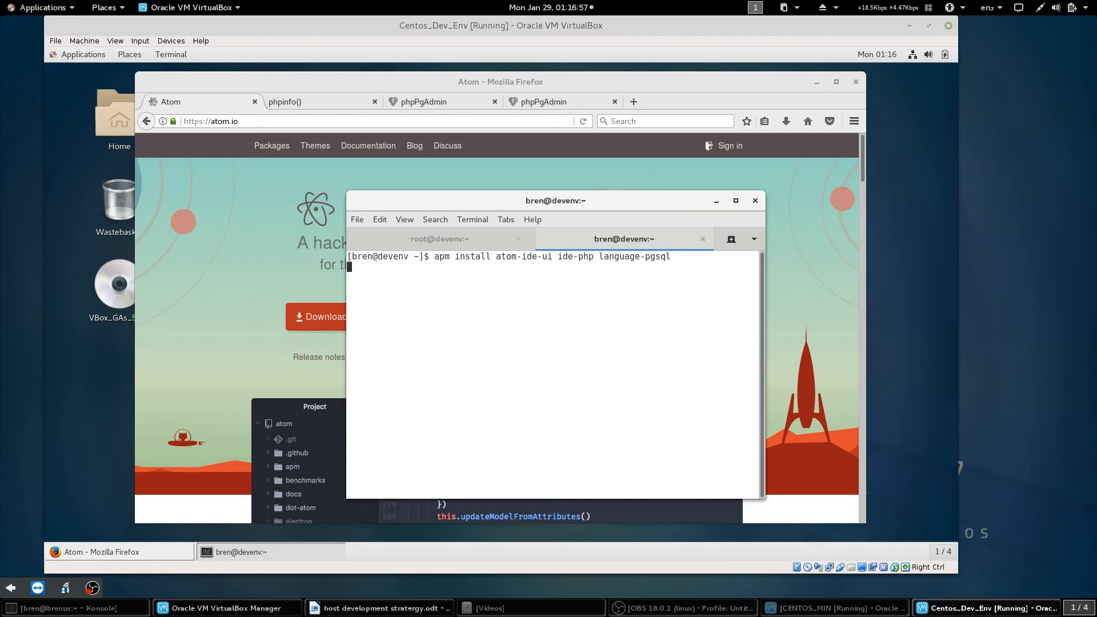
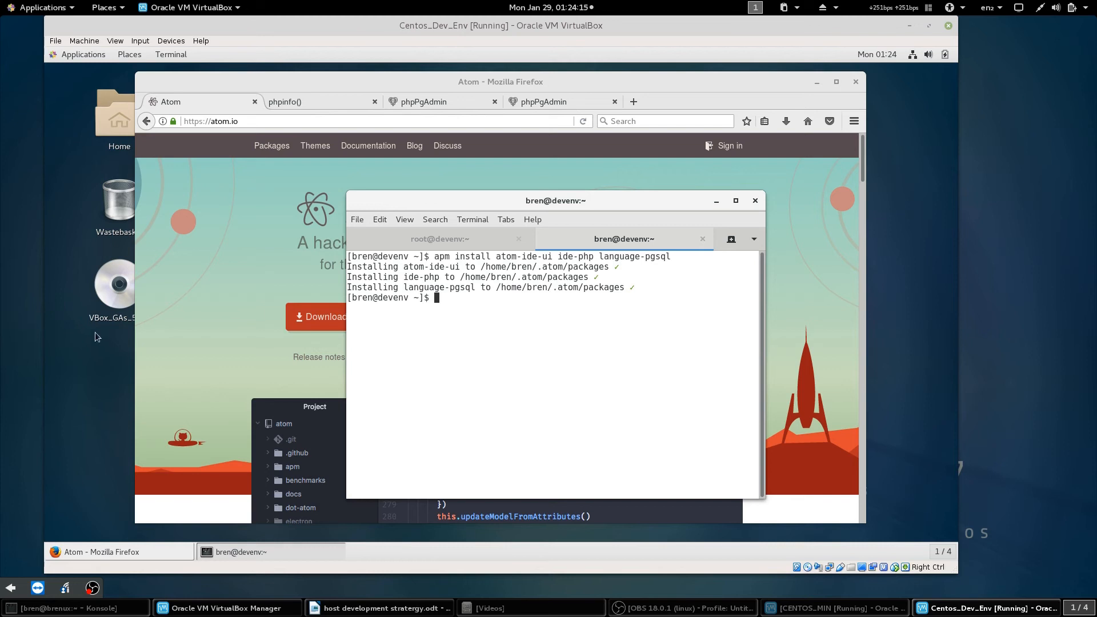
Step: In the root terminal tab, list the yum install completions for pgadmin and copy the package name pgadmin3_95.x86_64
left_click(443, 238)
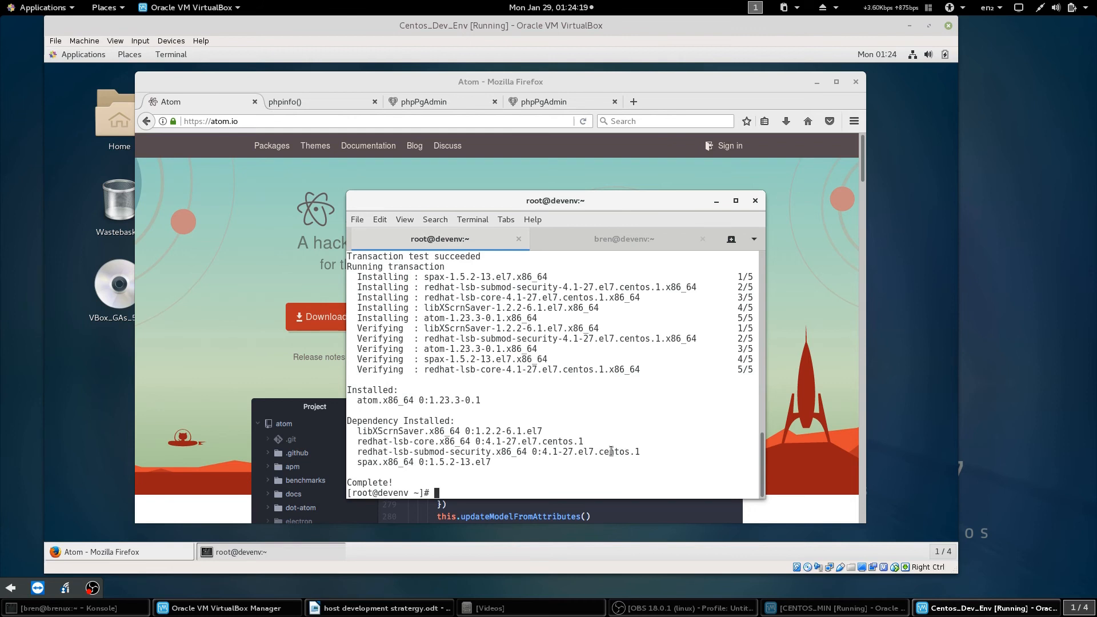
type("yum install")
type("pg")
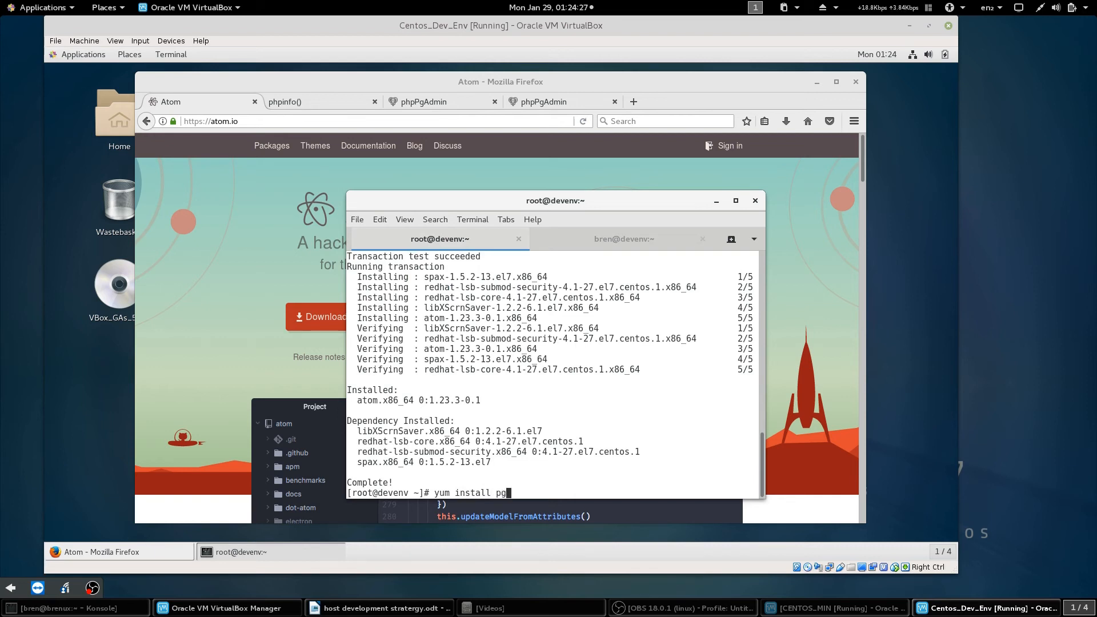
type("admin")
key("Tab")
key("Tab")
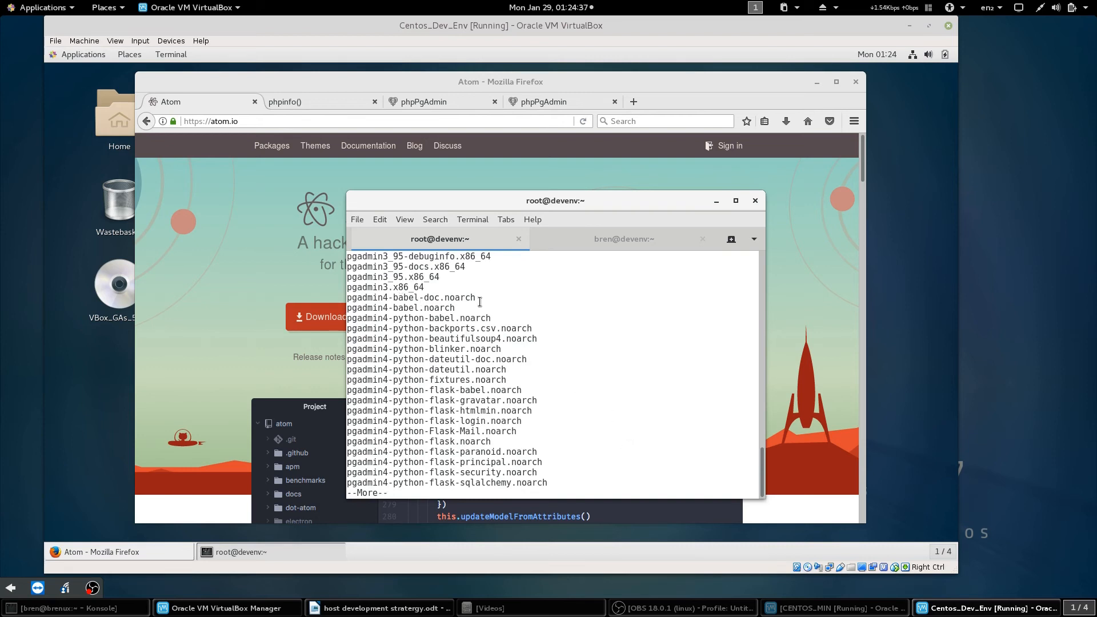
left_click_drag(440, 278, 331, 280)
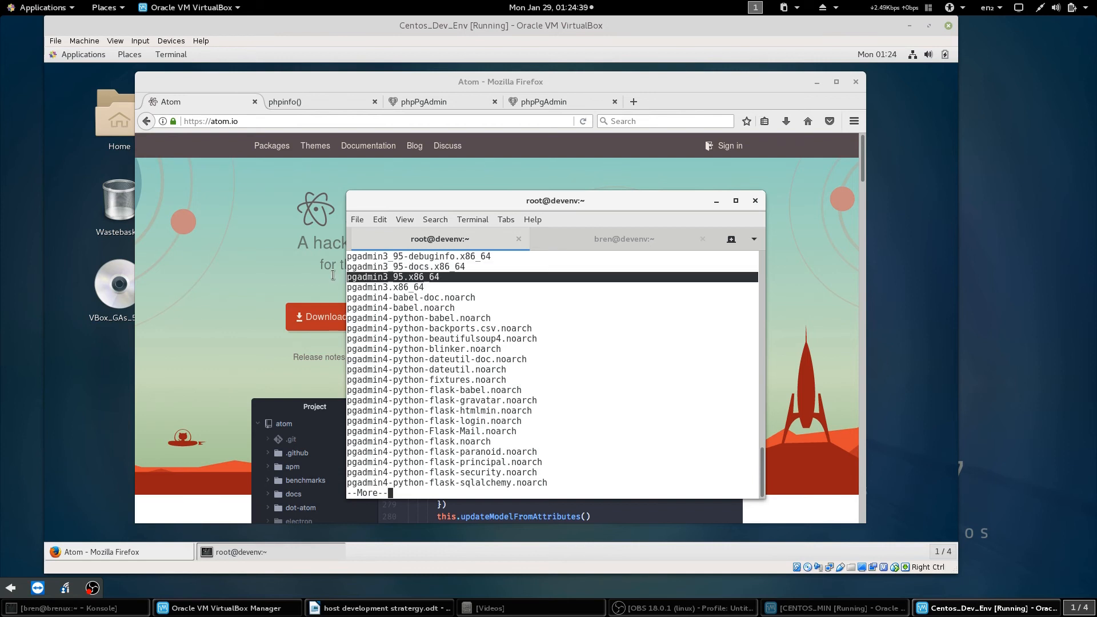
right_click(386, 279)
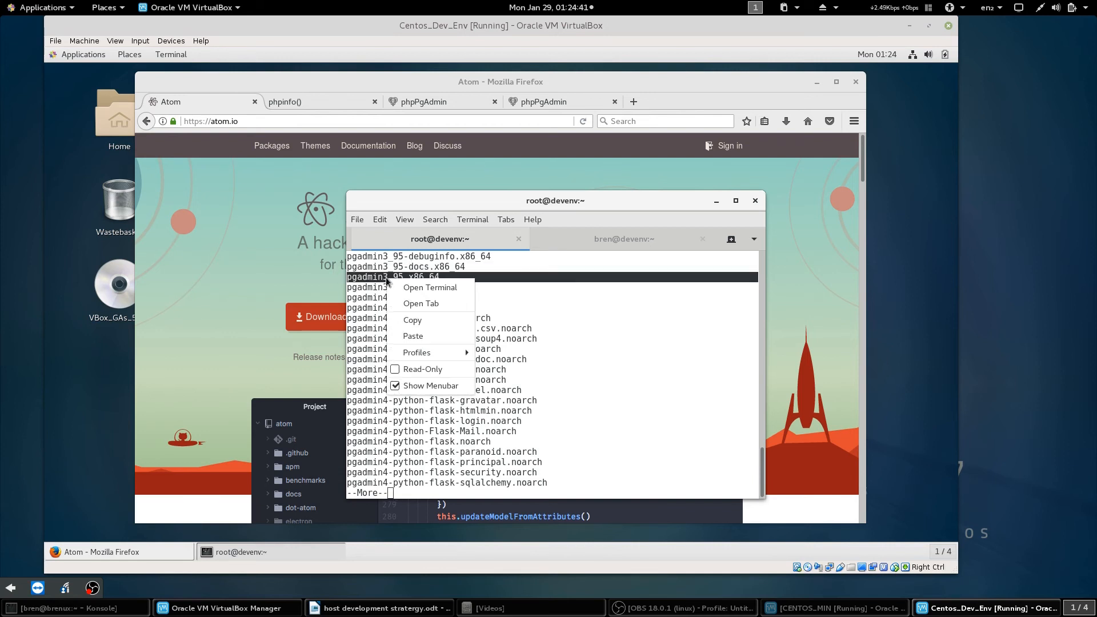
left_click(442, 320)
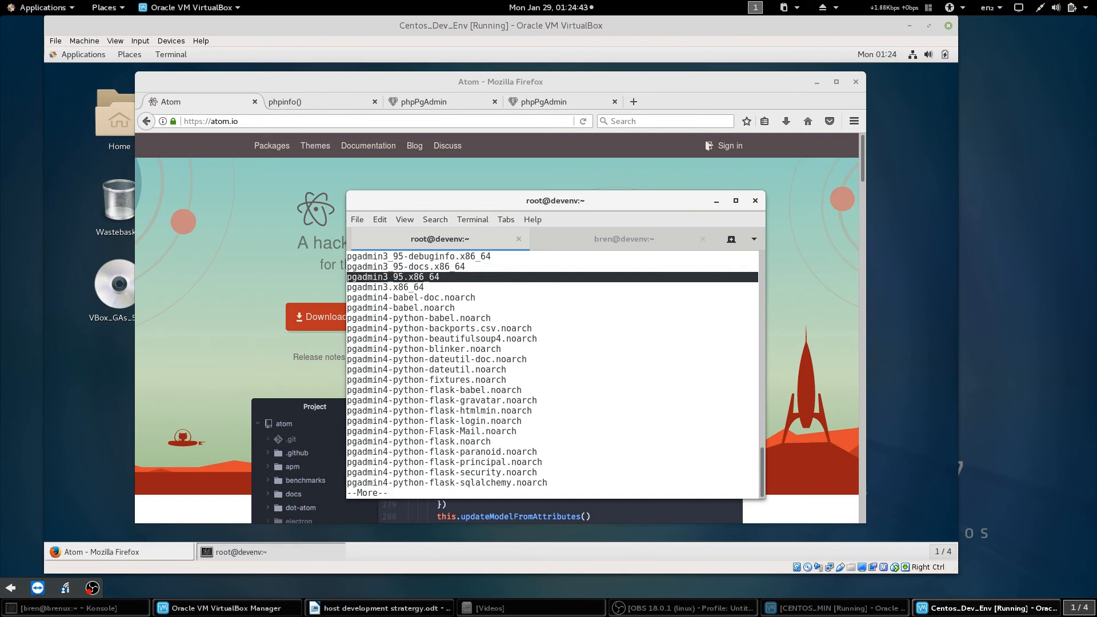
Step: Finish the package listing, then run yum install with the copied pgadmin3_95.x86_64 name and accept the transaction with y
key("space")
key("space")
type("yum install pgadmin")
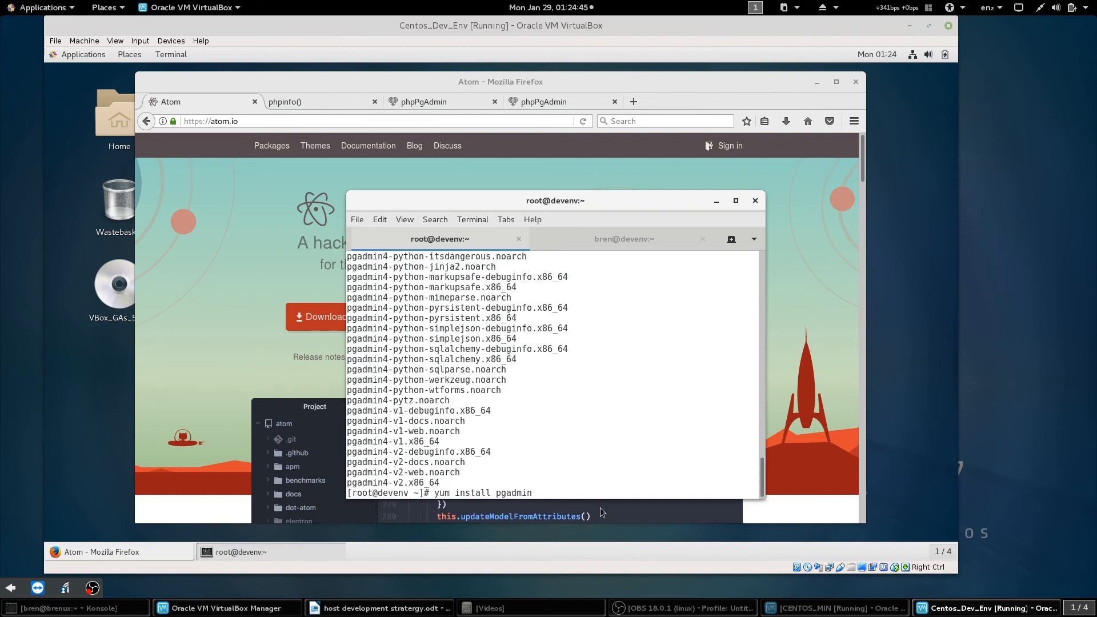
key("BackSpace")
key("BackSpace")
key("BackSpace")
key("BackSpace")
key("BackSpace")
key("BackSpace")
key("BackSpace")
middle_click(548, 491)
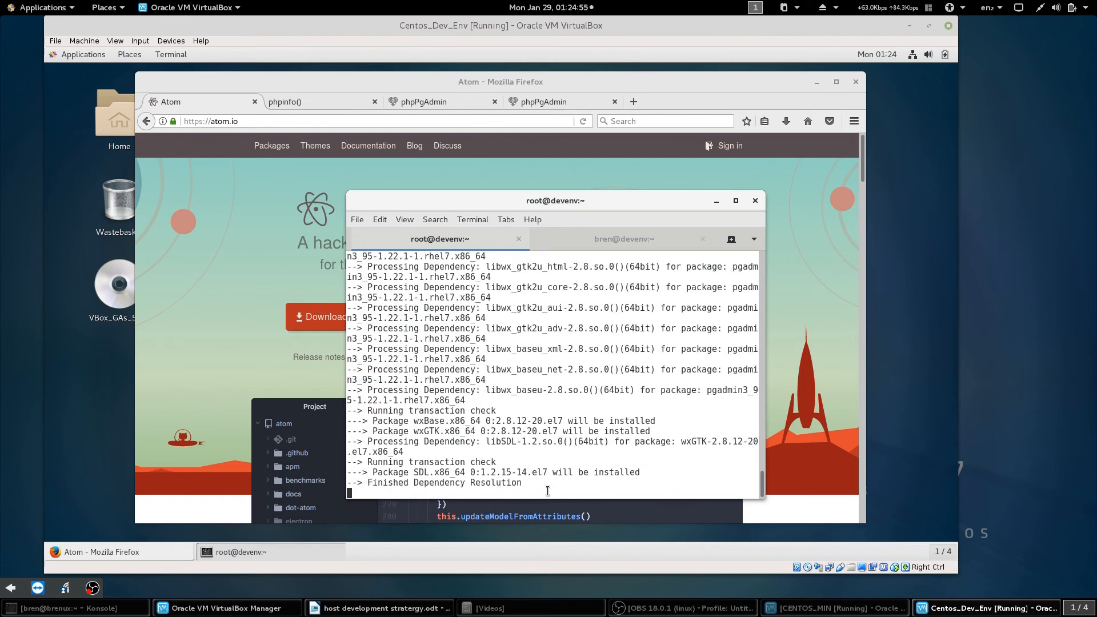
type("y")
key("Return")
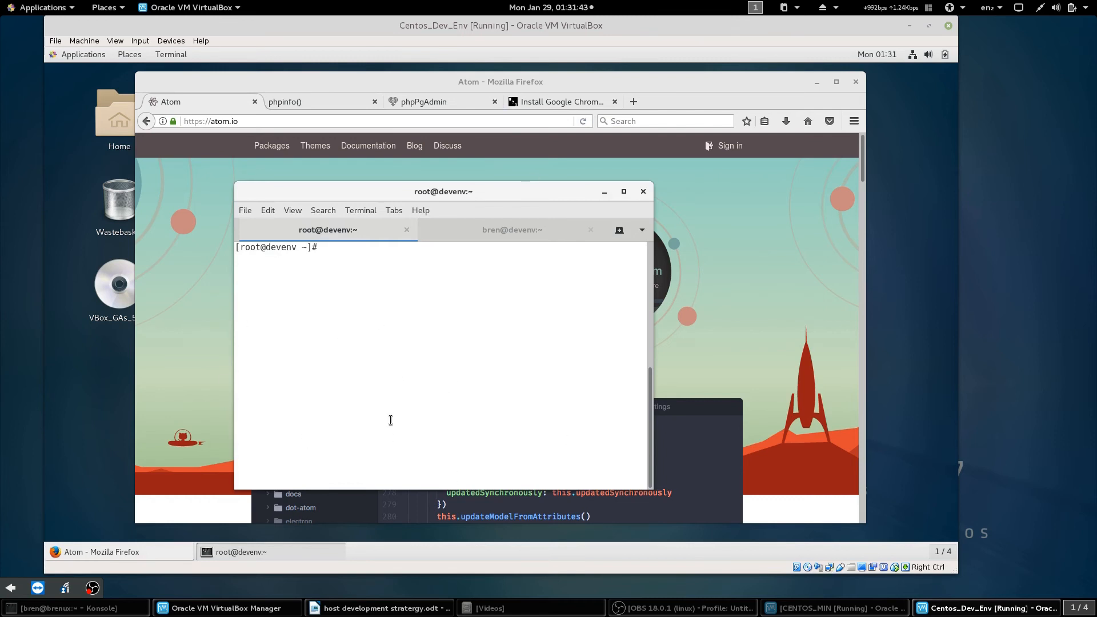
Step: Copy the repository block from the Install Google Chrome article and run it as root to create /etc/yum.repos.d/google-chrome.repo
left_click(574, 103)
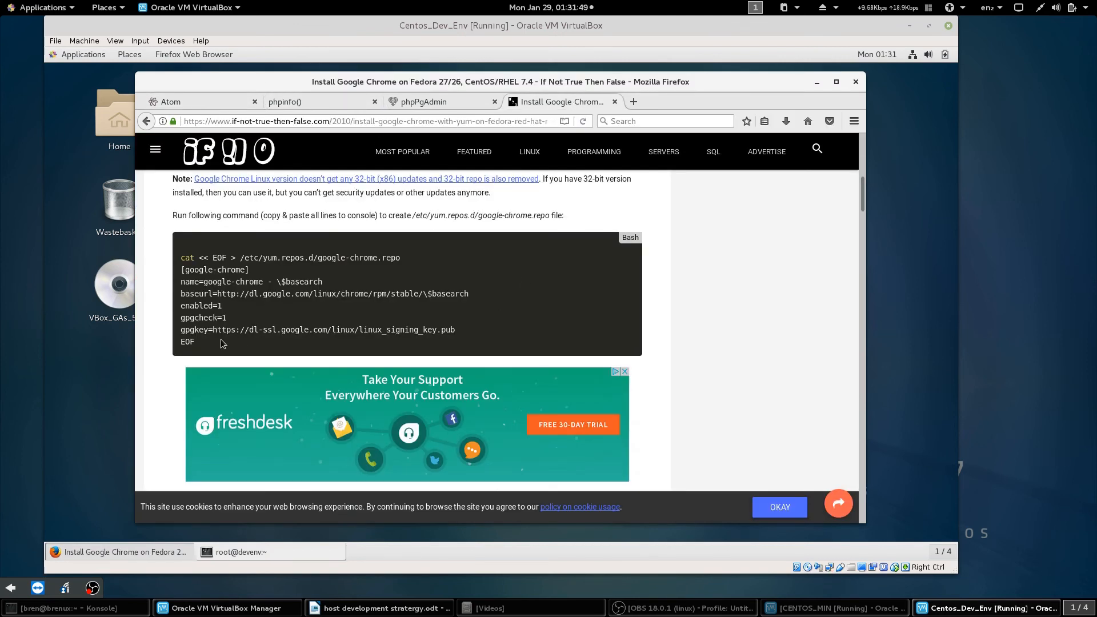
left_click_drag(200, 346, 181, 261)
right_click(181, 261)
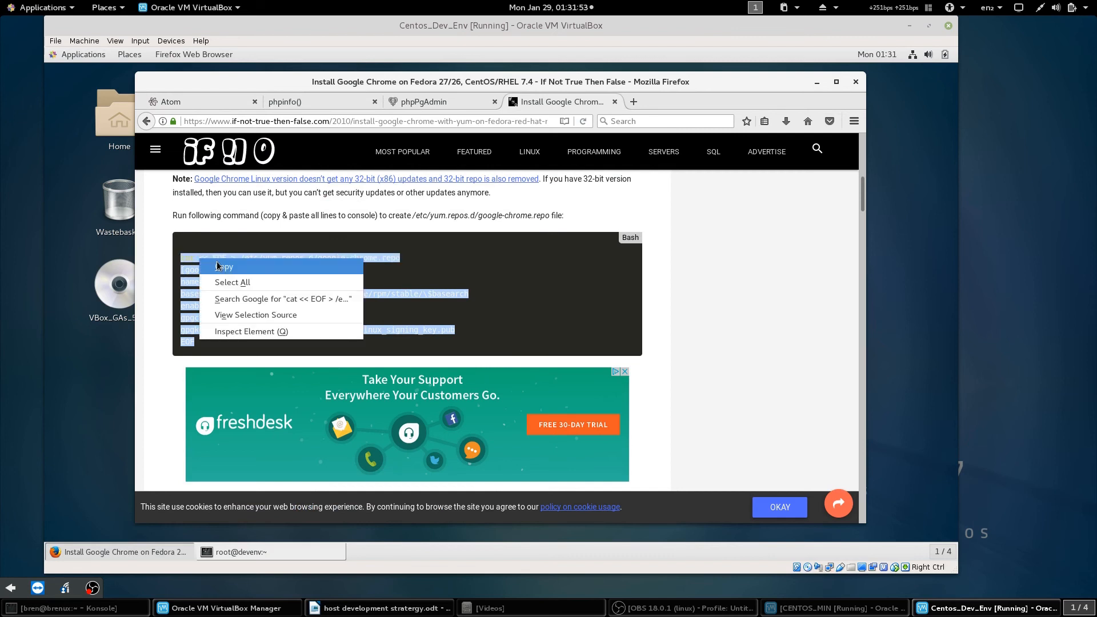
left_click(217, 265)
left_click(262, 557)
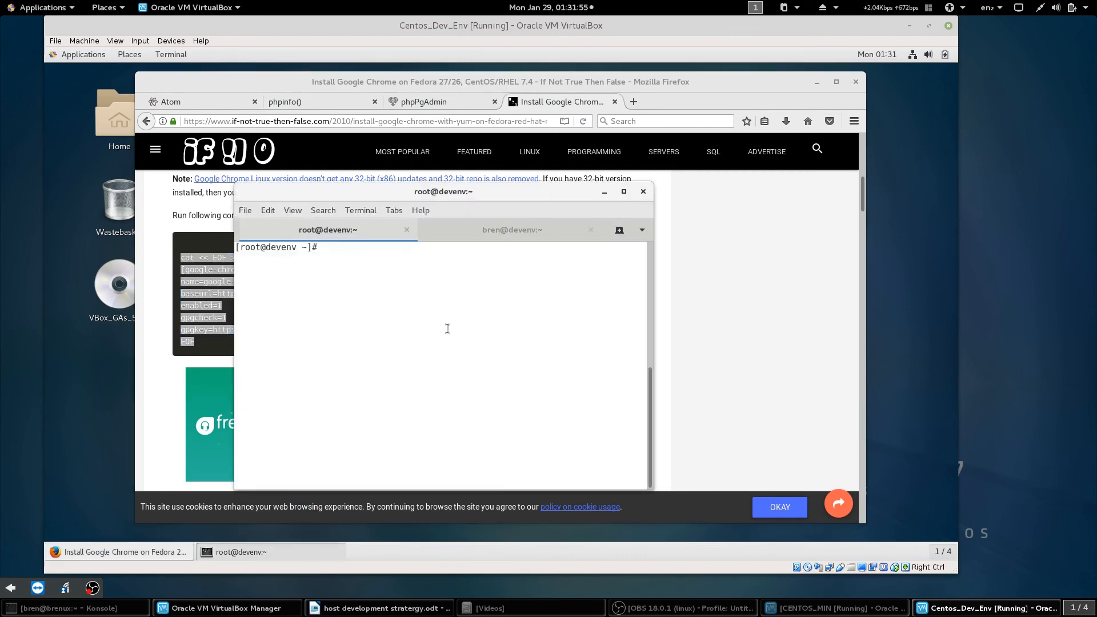
key("ctrl+shift+v")
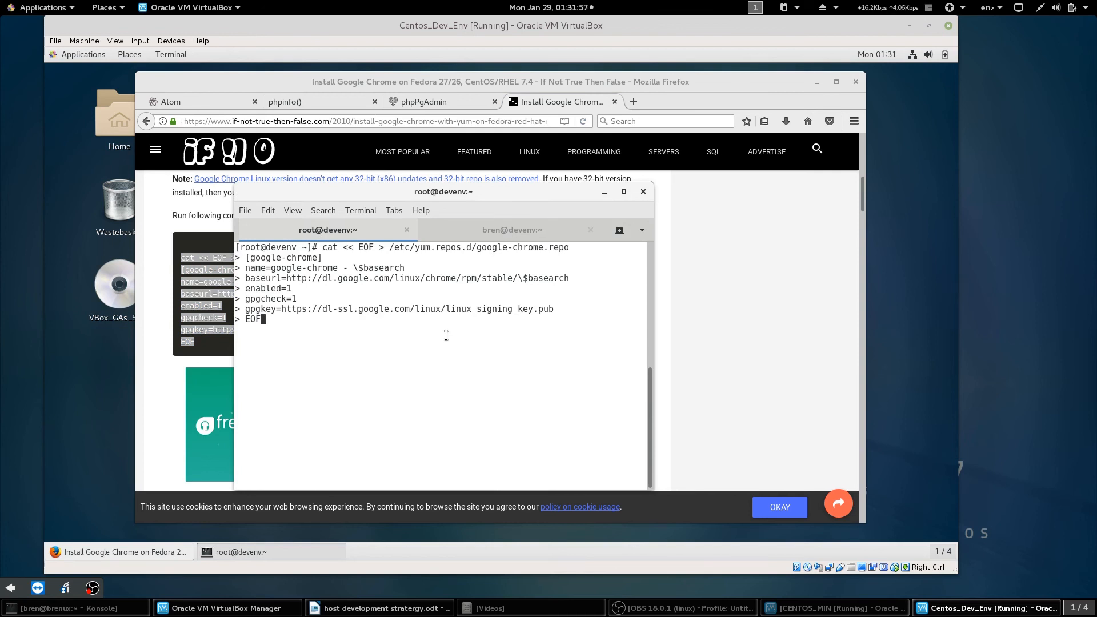
key("Return")
Step: Copy the CentOS/RHEL 7.4 command yum install google-chrome-stable from the article and run it in the root terminal
left_click(174, 400)
scroll(173, 400, "down", 3)
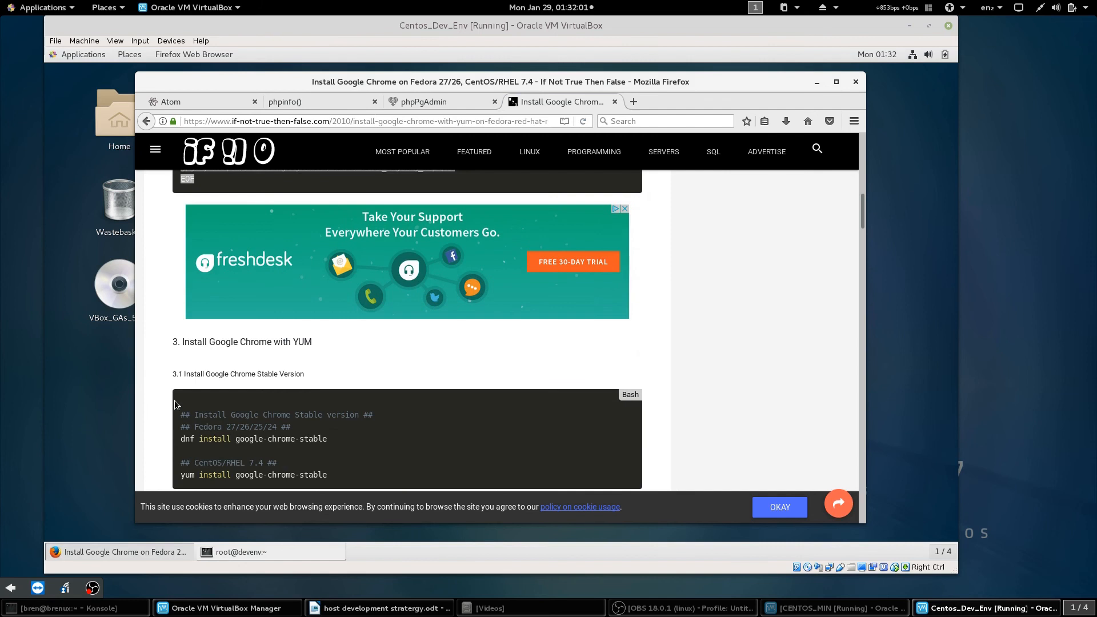
scroll(175, 405, "down", 2)
left_click_drag(333, 410, 181, 413)
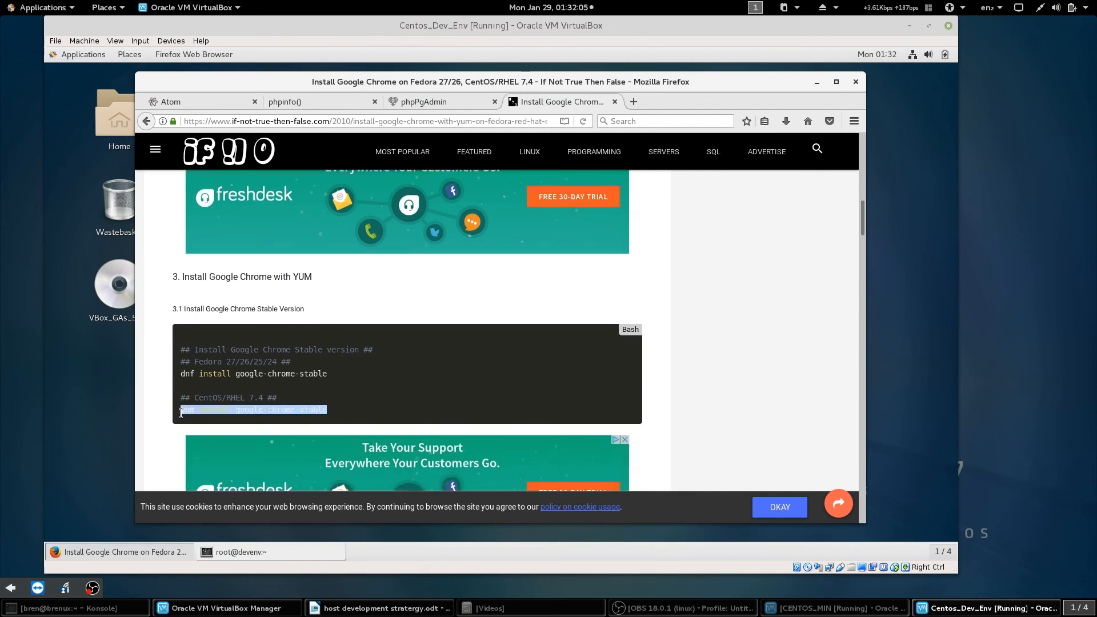
right_click(190, 411)
left_click(213, 418)
left_click(240, 552)
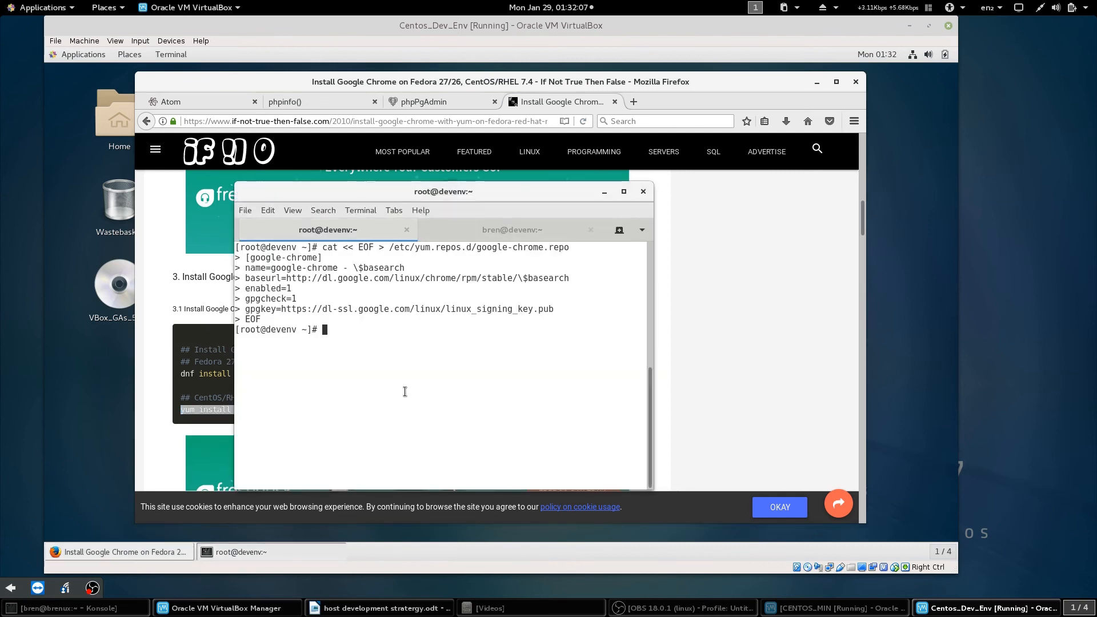
key("ctrl+shift+v")
key("Return")
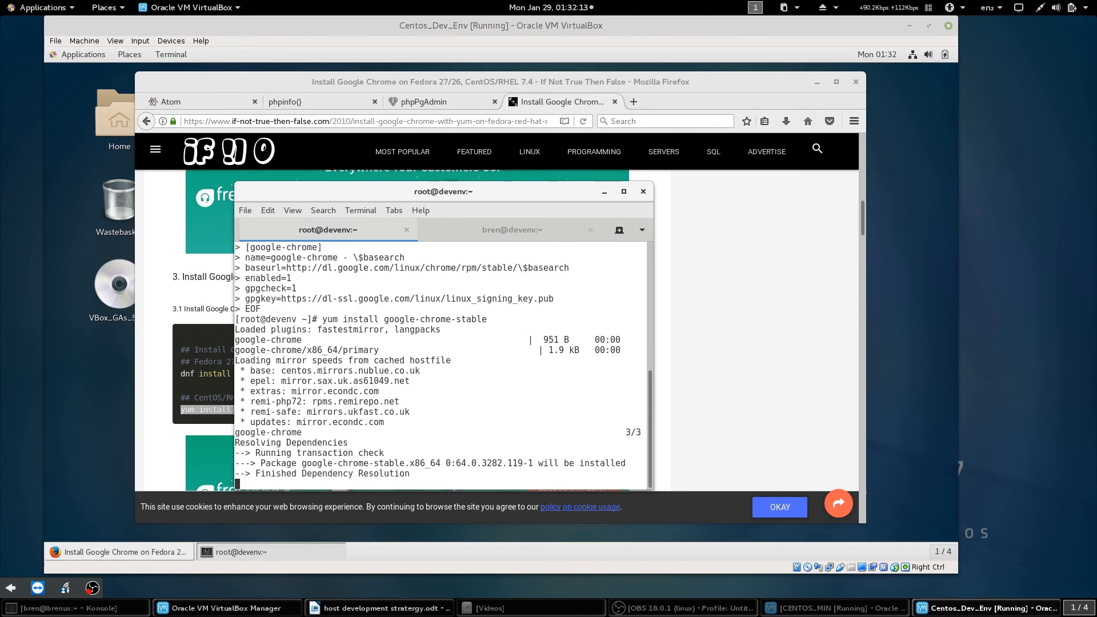
Step: Accept the Google Chrome installation and the import of both Google signing keys with y
type("y")
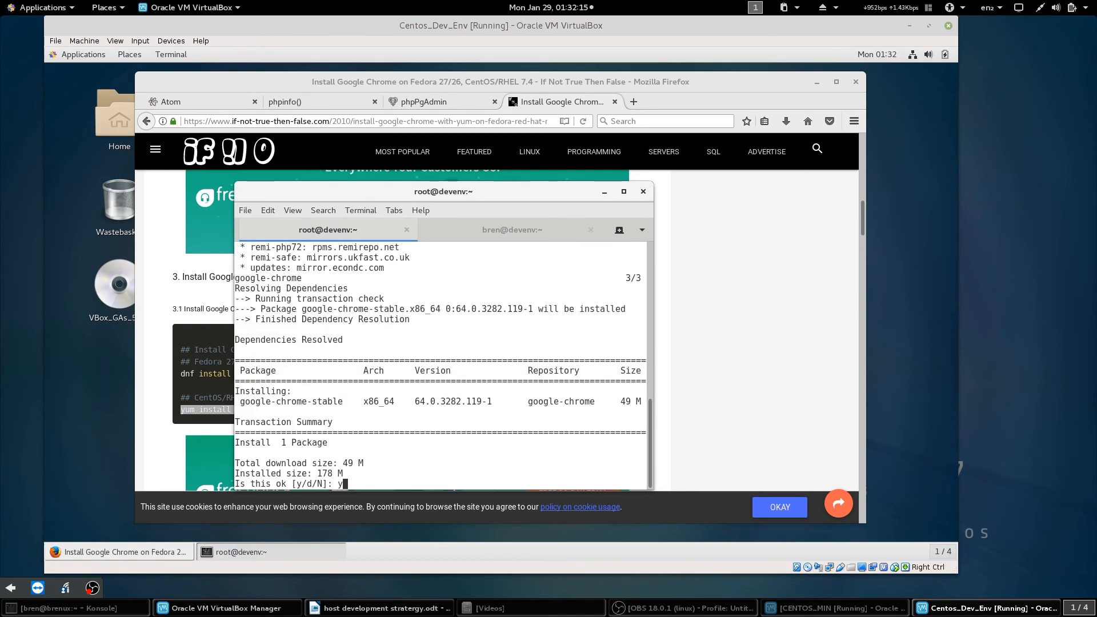
key("Return")
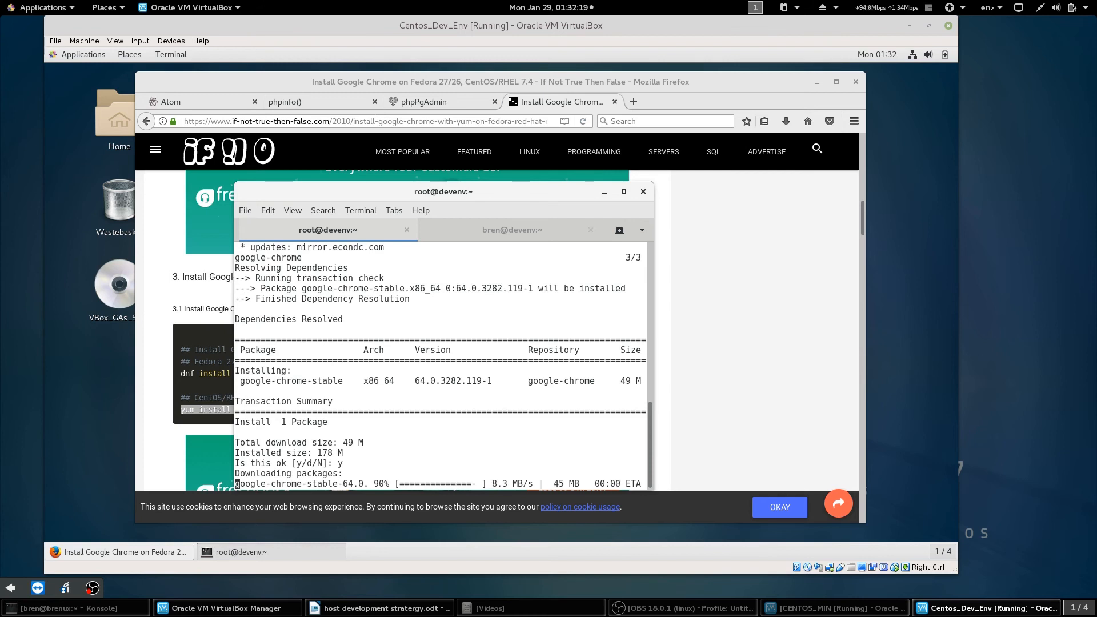
type("y")
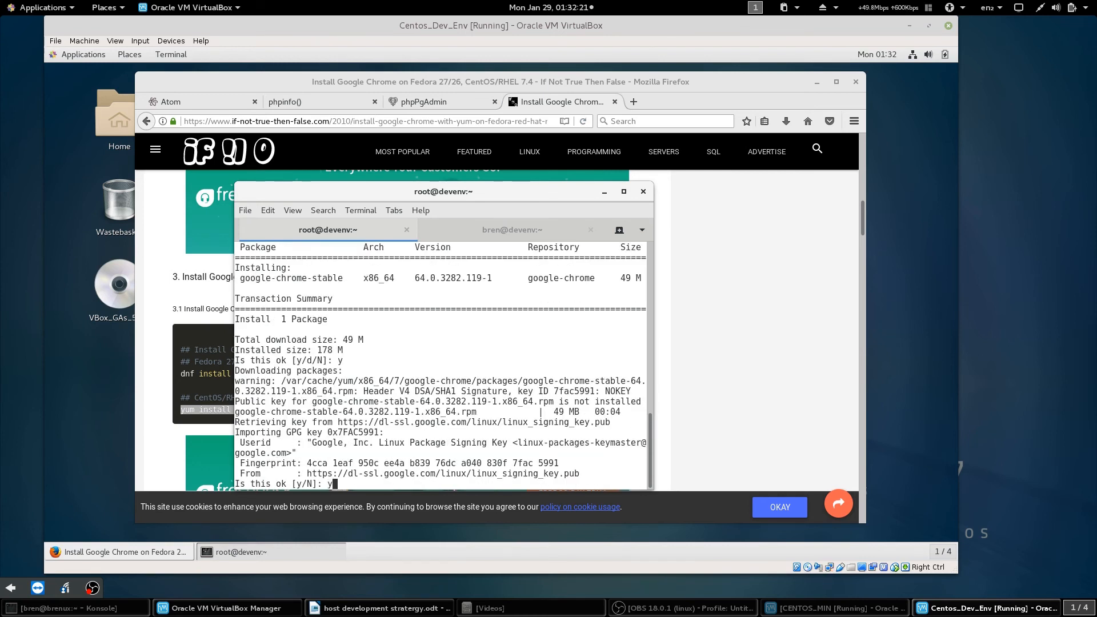
key("Return")
type("y")
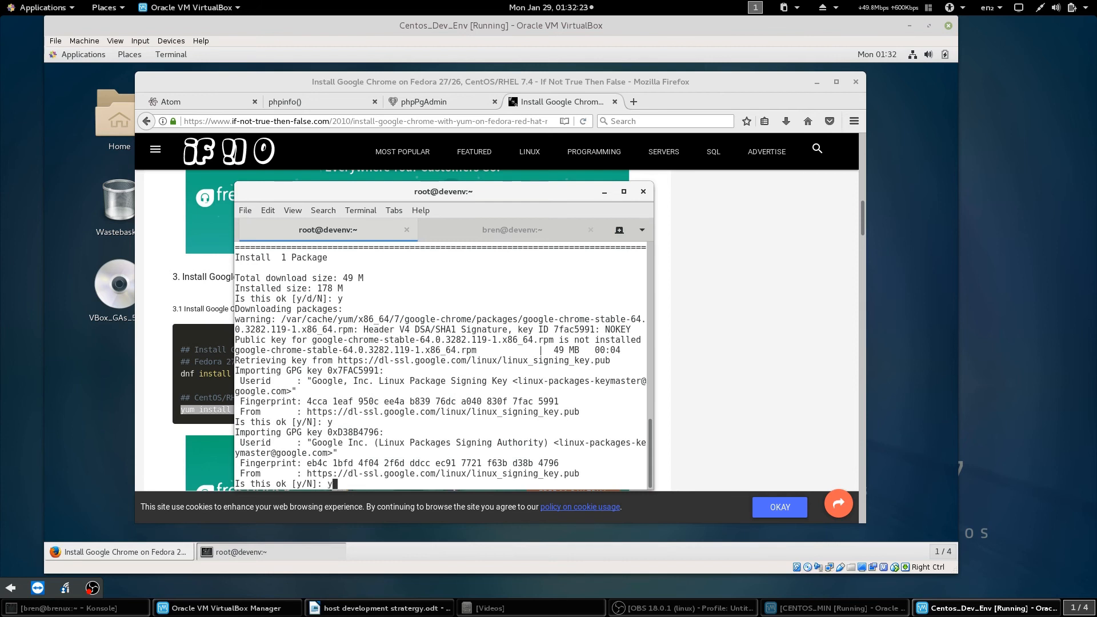
key("Return")
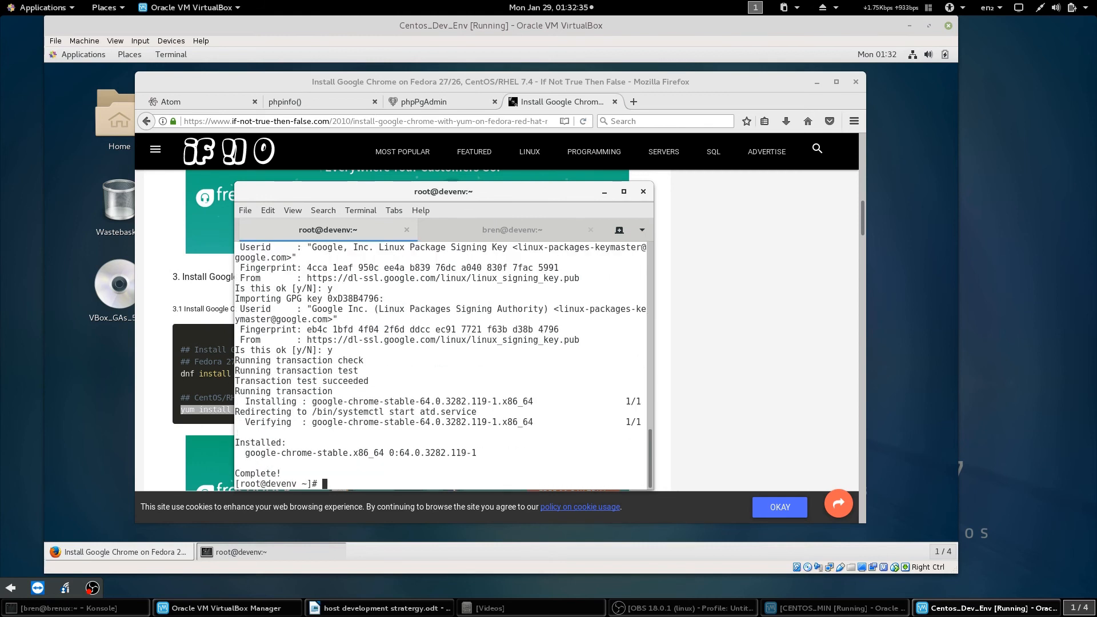
Step: Launch Google Chrome from the guest desktop's Internet applications
left_click(80, 55)
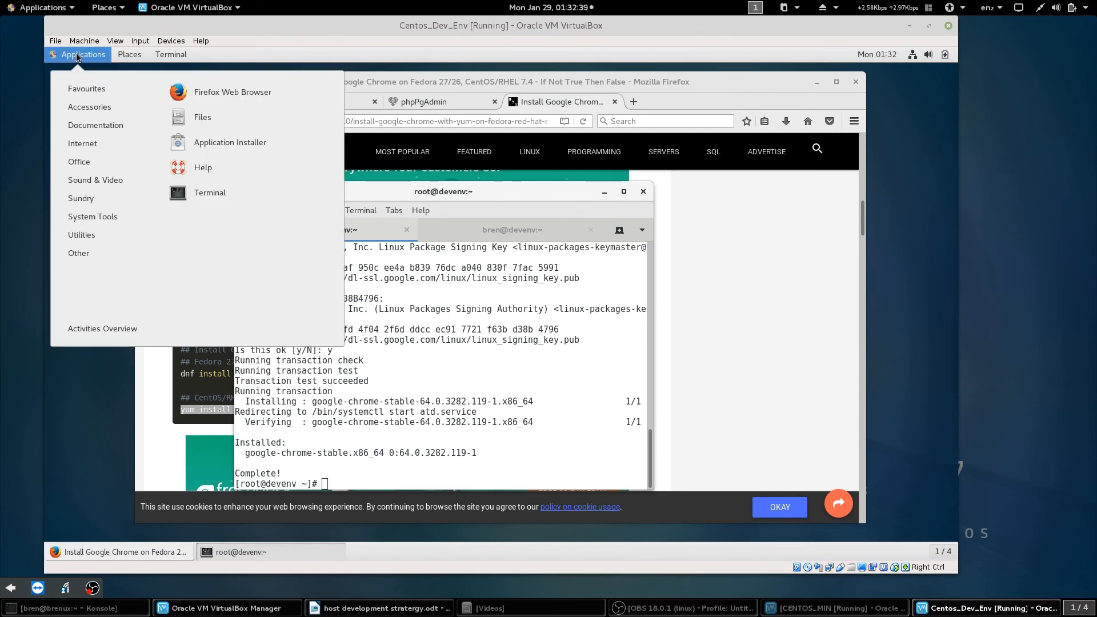
mouse_move(92, 143)
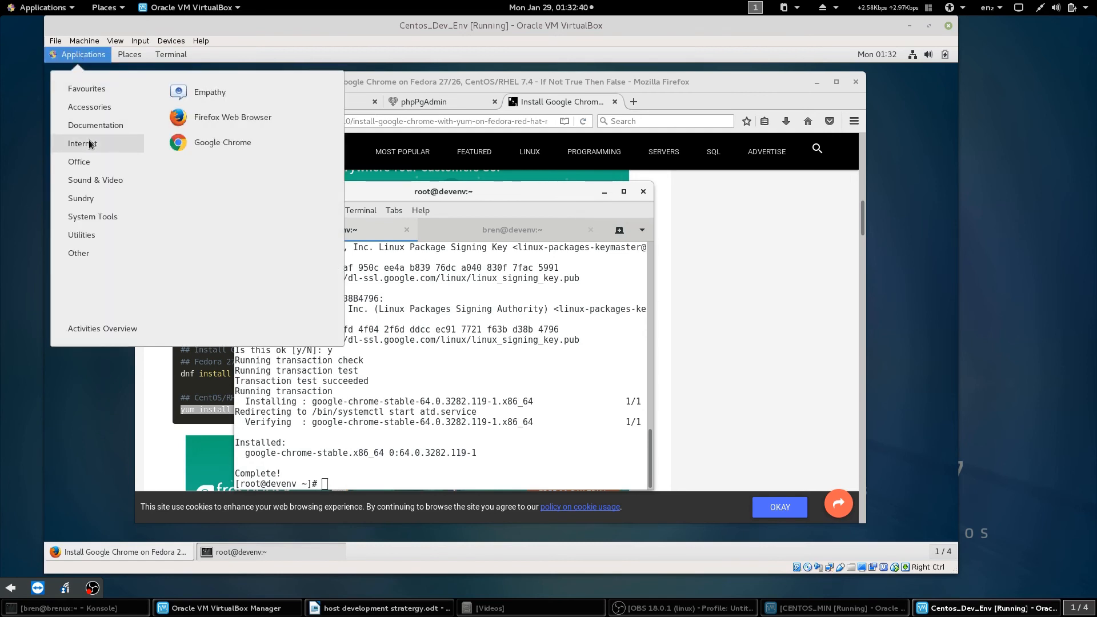
left_click(179, 140)
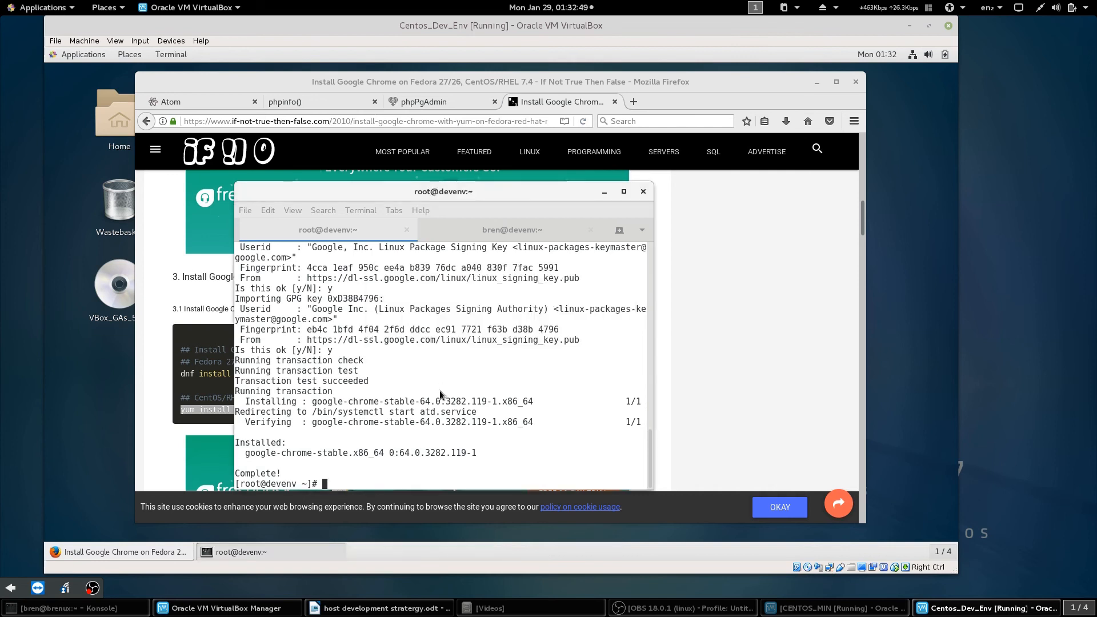
Step: Launch the Atom editor from the guest desktop's Accessories applications
left_click(73, 55)
mouse_move(90, 180)
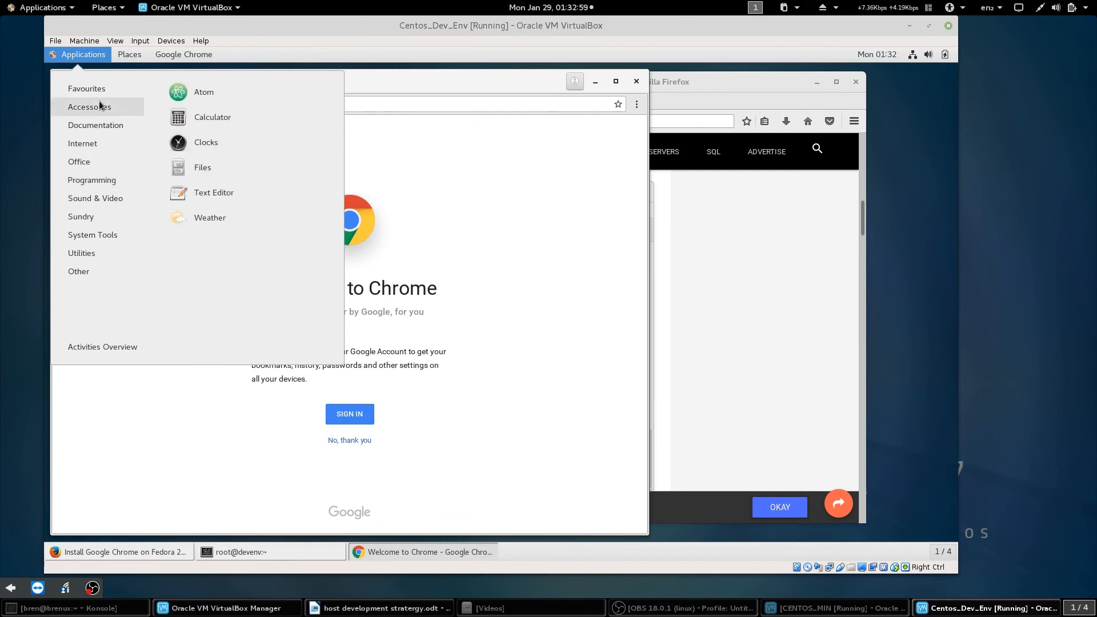
left_click(215, 91)
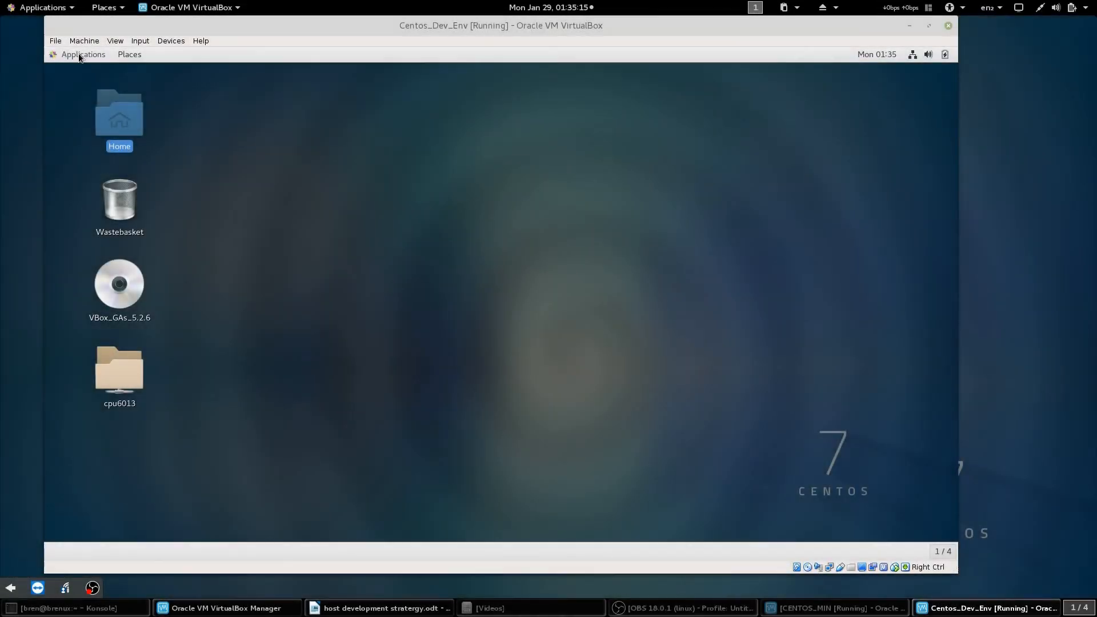
Step: Launch a terminal on the guest desktop, move it nearer the middle, and switch to the LibreOffice Writer document host development stratergy.odt
left_click(77, 53)
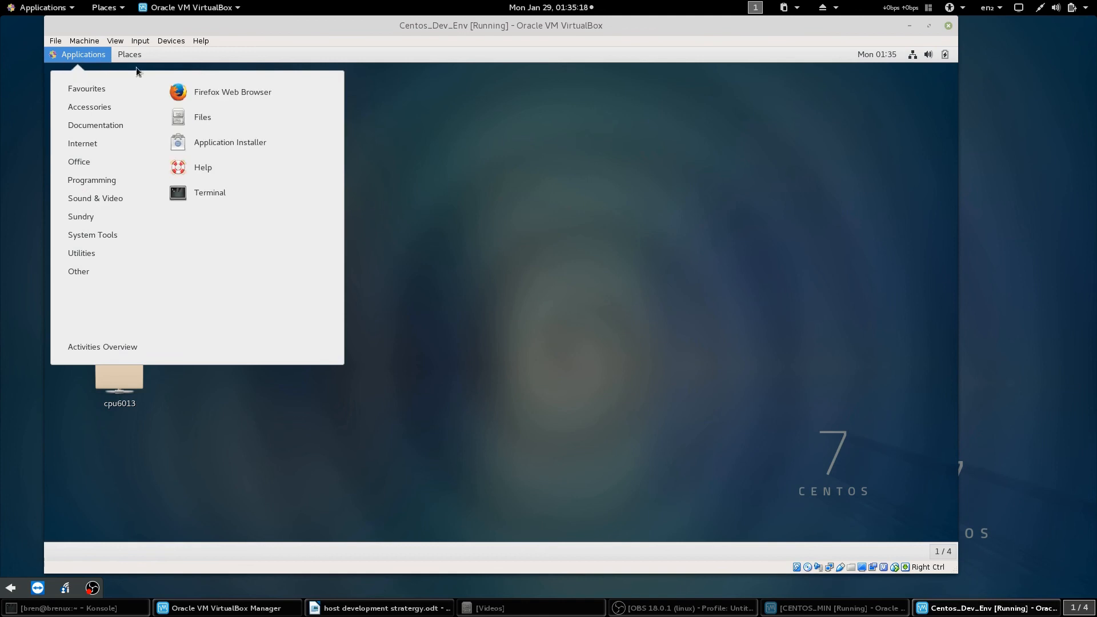
left_click(193, 193)
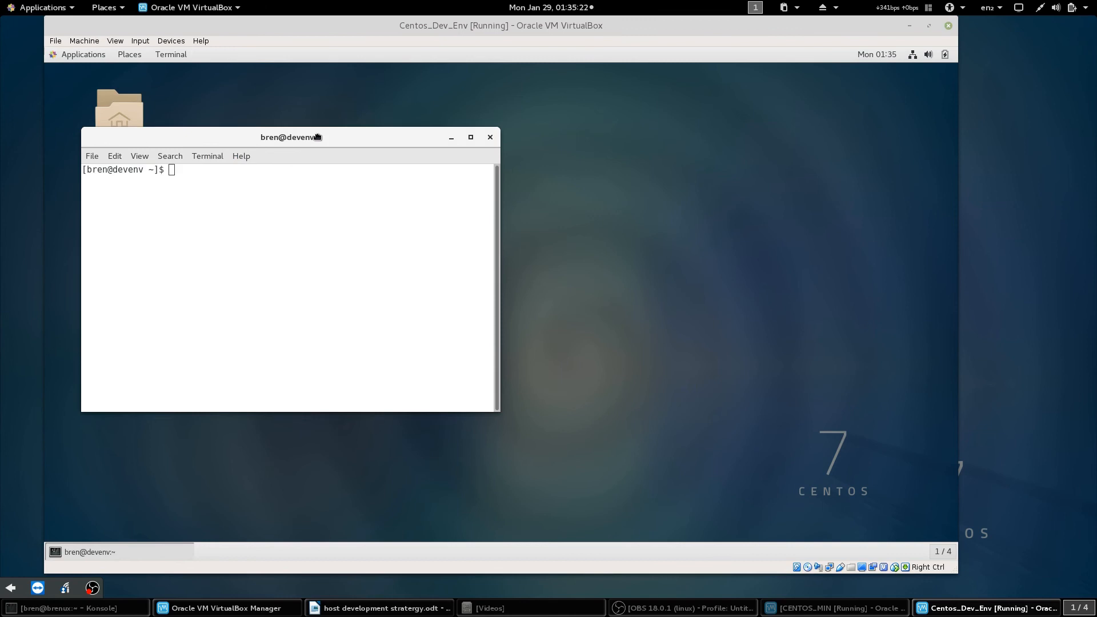
left_click_drag(317, 138, 405, 156)
key("alt+Tab")
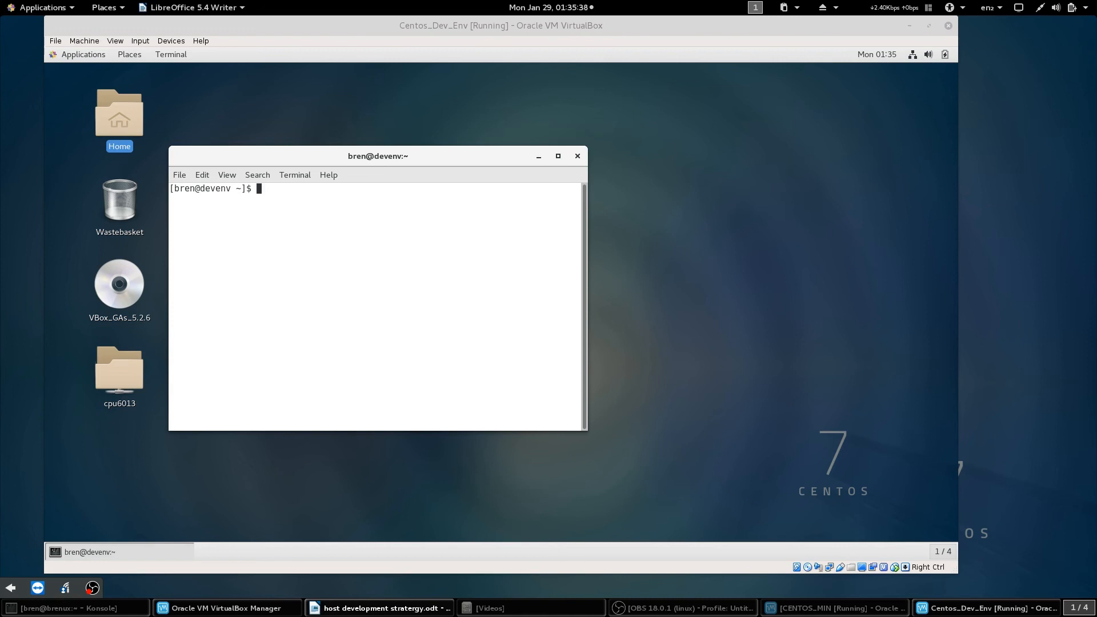
Step: Switch to a root login shell in the guest terminal with su - and enter the root password
left_click(304, 293)
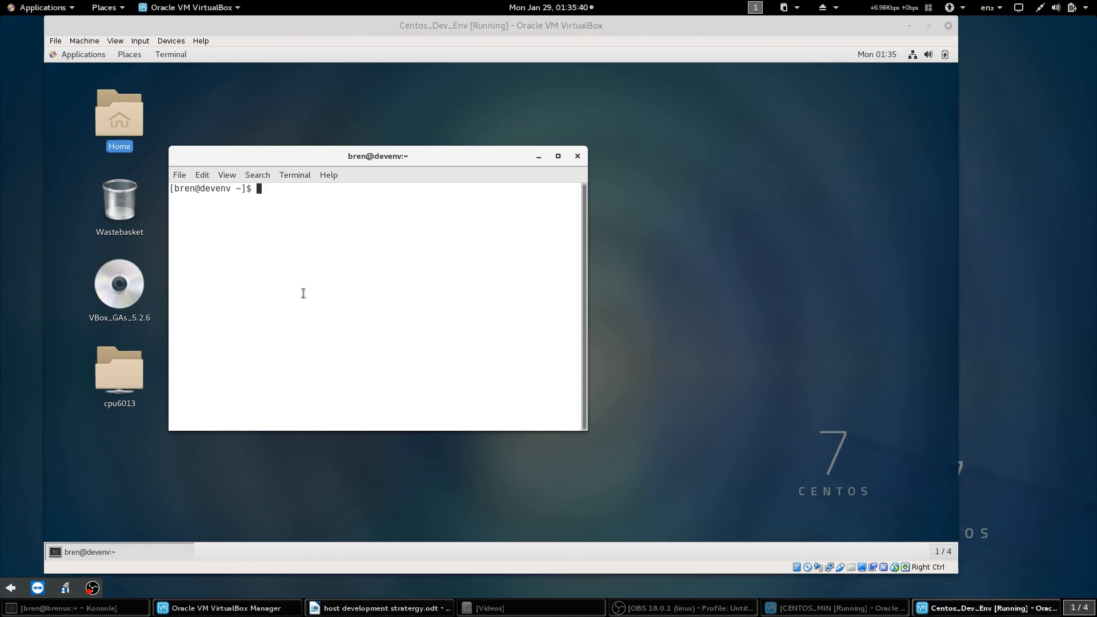
type("su -")
key("Return")
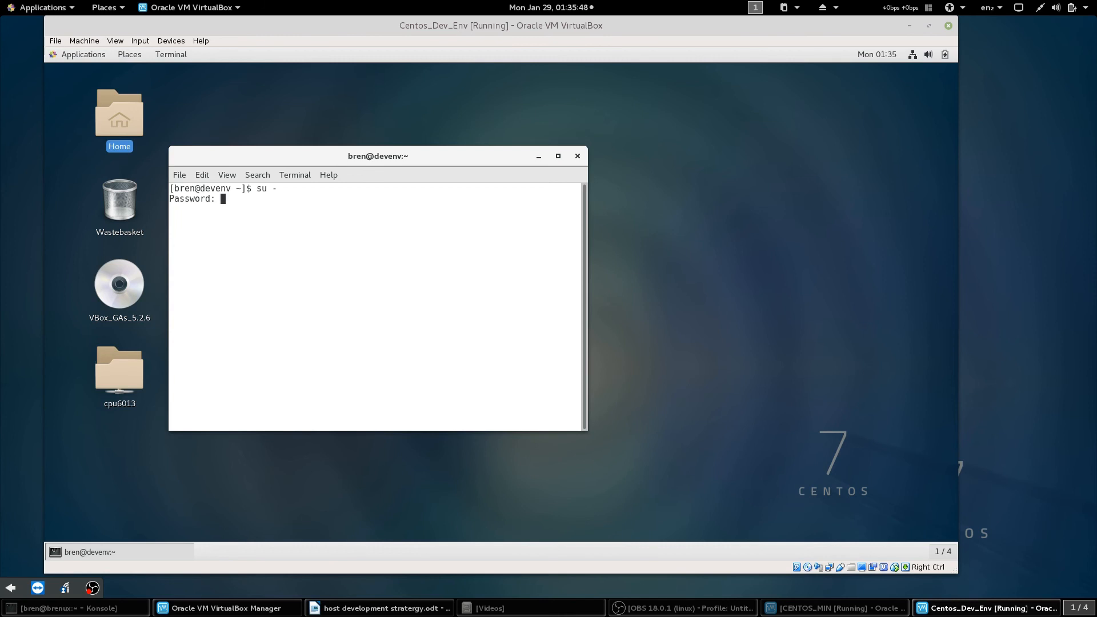
key("Return")
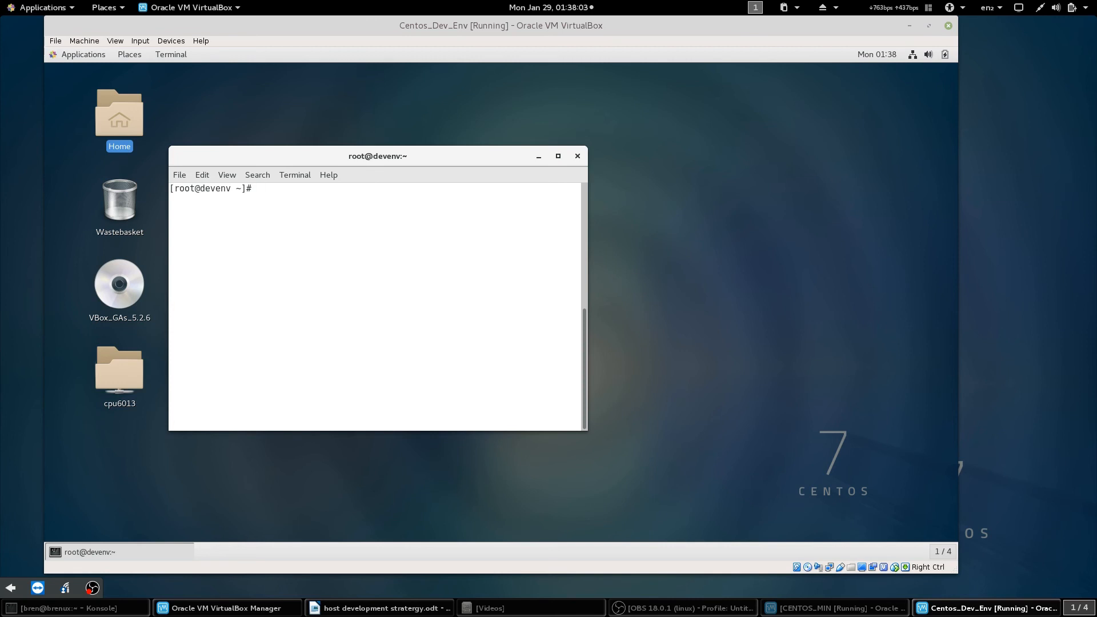
Step: Recursively grant the group write permission on /var/www/html/ with chmod -R g+w, and exit the root shell
type("chmod -R g+w /var/")
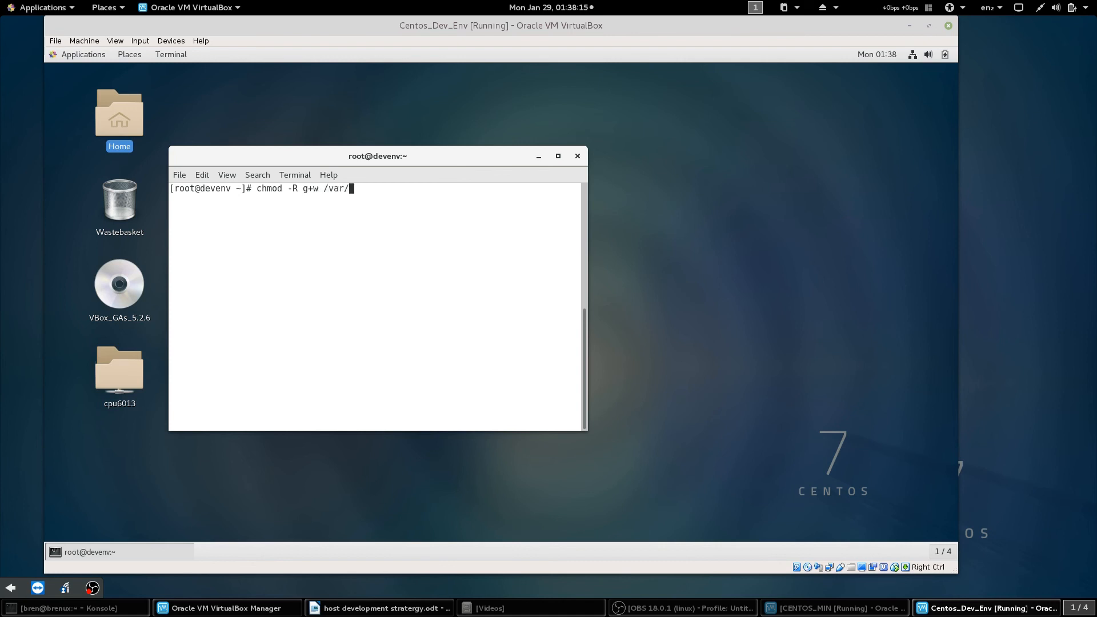
type("www/html/")
key("BackSpace")
type("/")
key("Return")
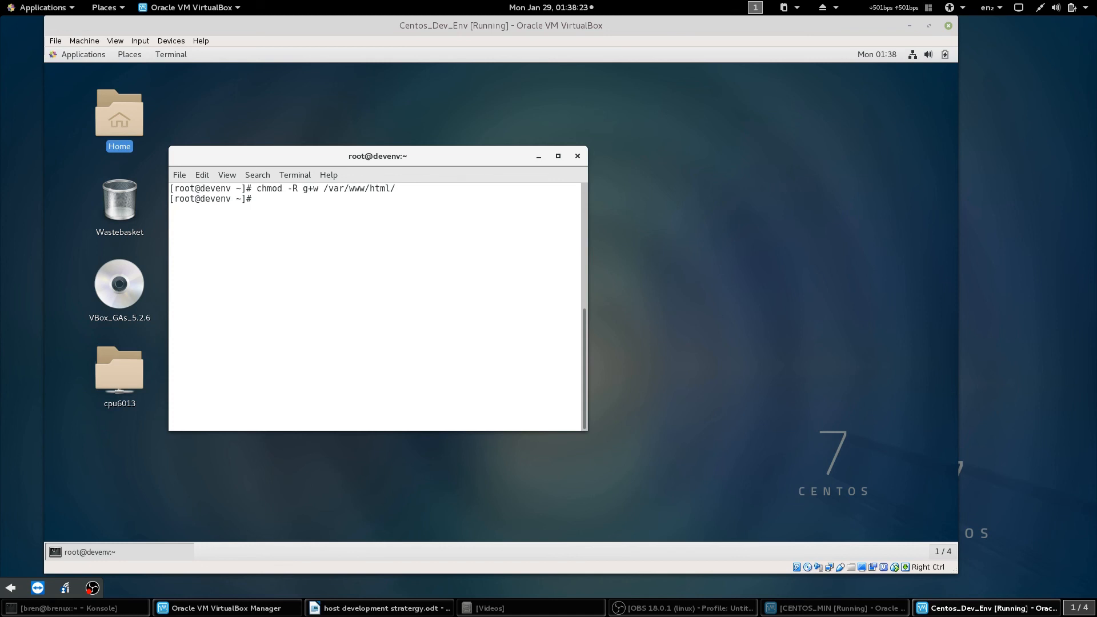
type("ex")
type("it")
key("Return")
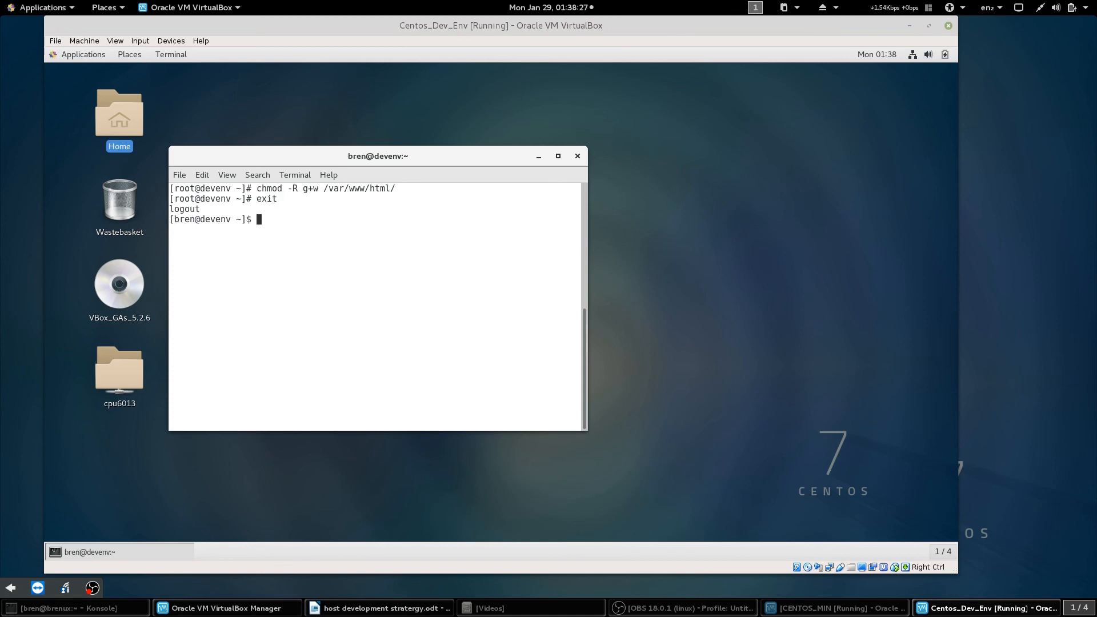
Step: Create a symbolic link named webroot in the home directory pointing to /var/www/html, and list the directory with ll
type("in")
key("BackSpace")
key("BackSpace")
key("BackSpace")
type("li")
key("BackSpace")
type("n -s /var/w")
key("Tab")
type("html/ /home/bren/webroot")
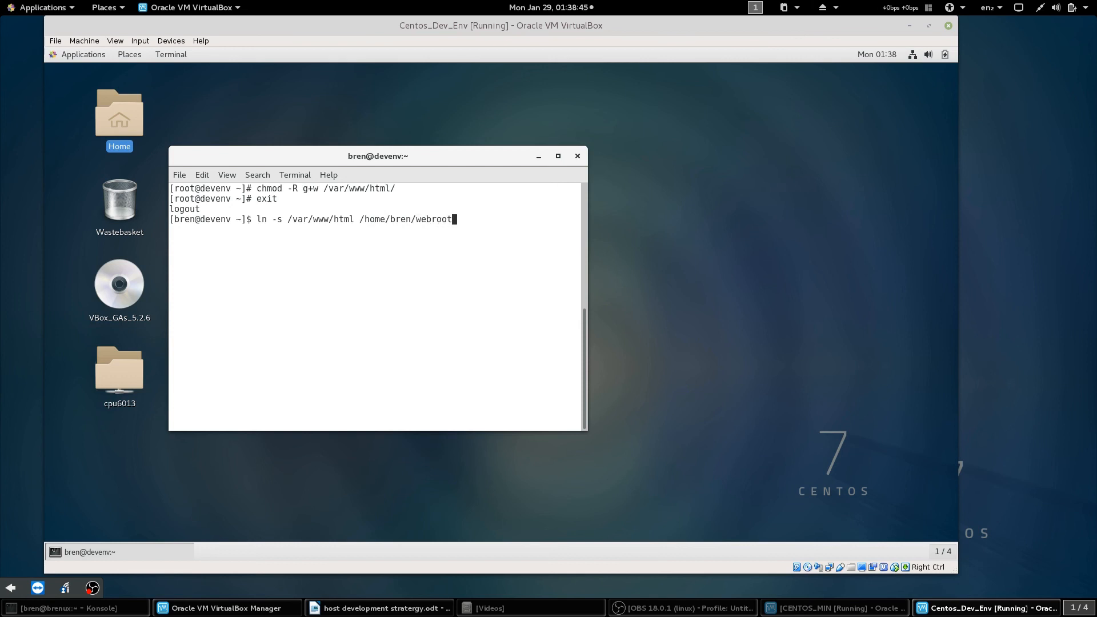
key("Return")
type("ll")
key("Return")
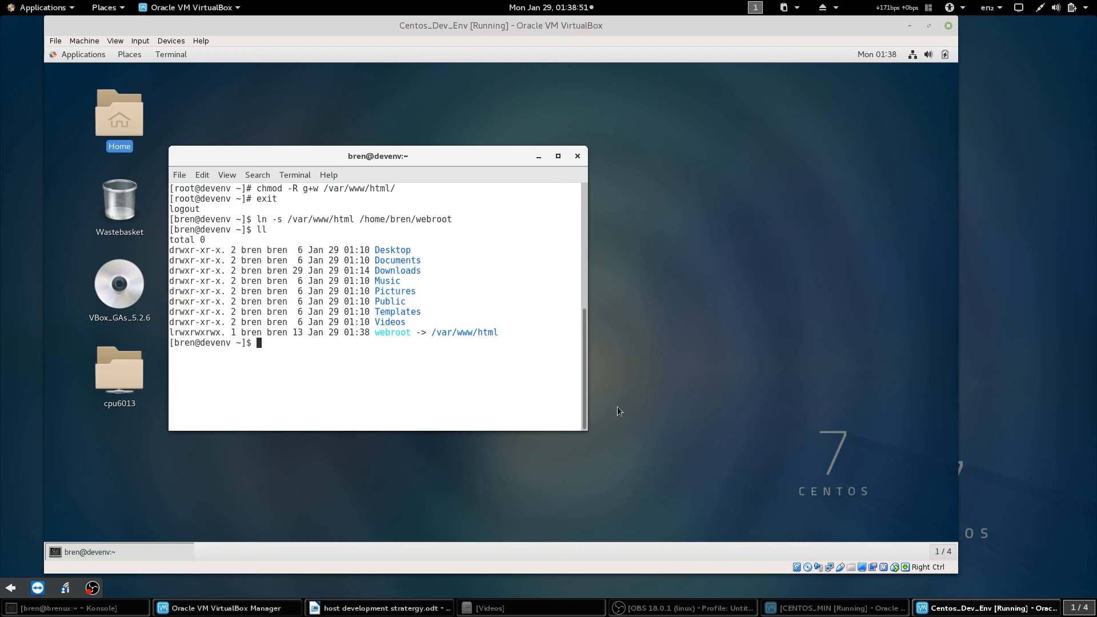
Step: Change into the linked ./webroot/ directory and list its contents with ll
left_click_drag(375, 332, 257, 343)
left_click(457, 360)
type("cd /web")
key("BackSpace")
key("BackSpace")
key("BackSpace")
key("BackSpace")
type("./webroot/")
key("Return")
type("ll")
key("Return")
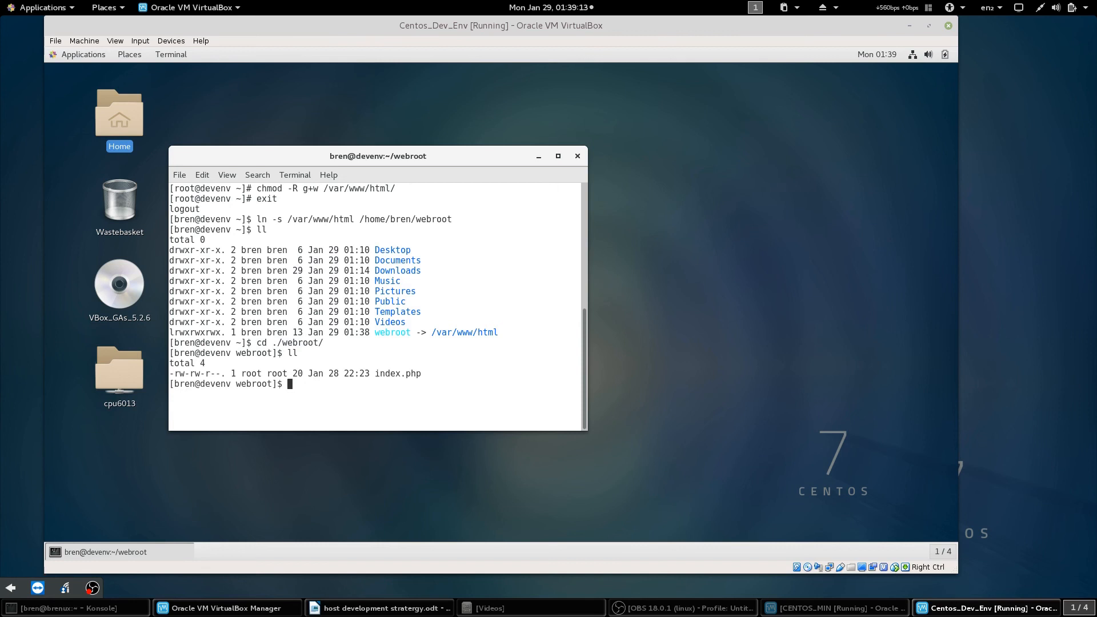
Step: Open a new file index2.php in the webroot directory with nano -w
type("nan")
type("o -w")
type(" index")
type(".")
type("2")
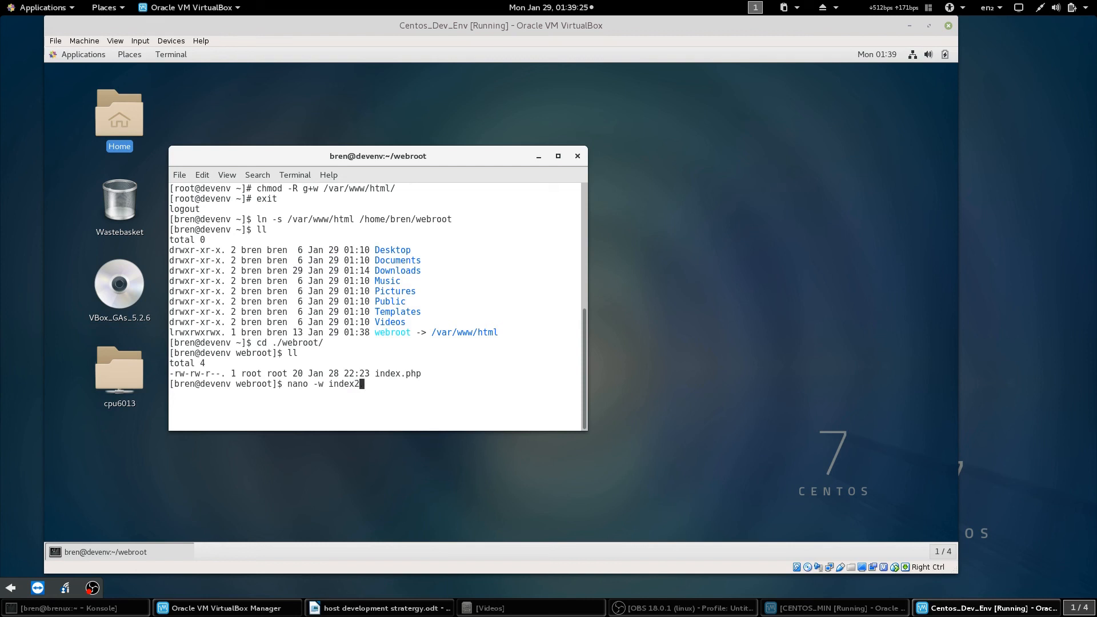
type(".php")
key("Return")
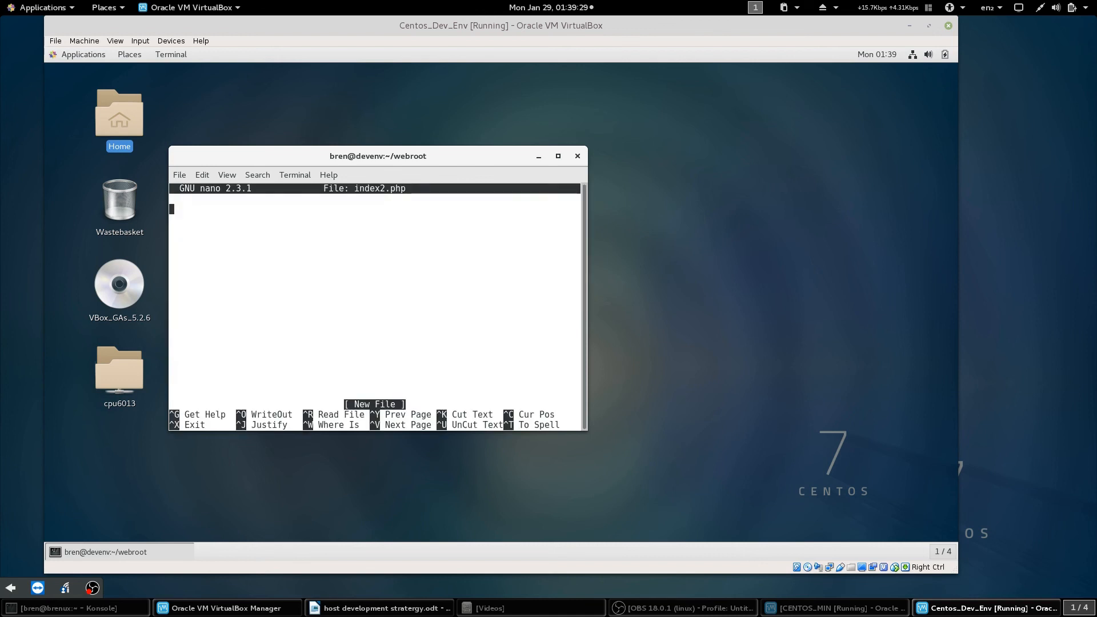
Step: Write <?php phpinfo(); ?> into index2.php, save the file and exit nano
type(",?")
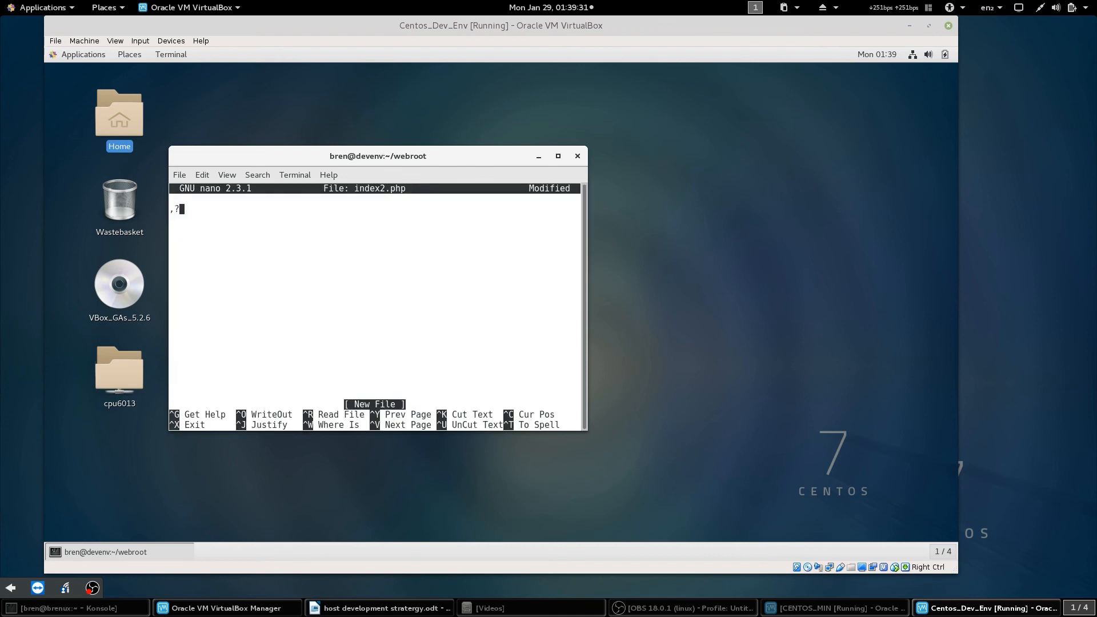
key("BackSpace")
key("BackSpace")
type("<?php phpinfo()")
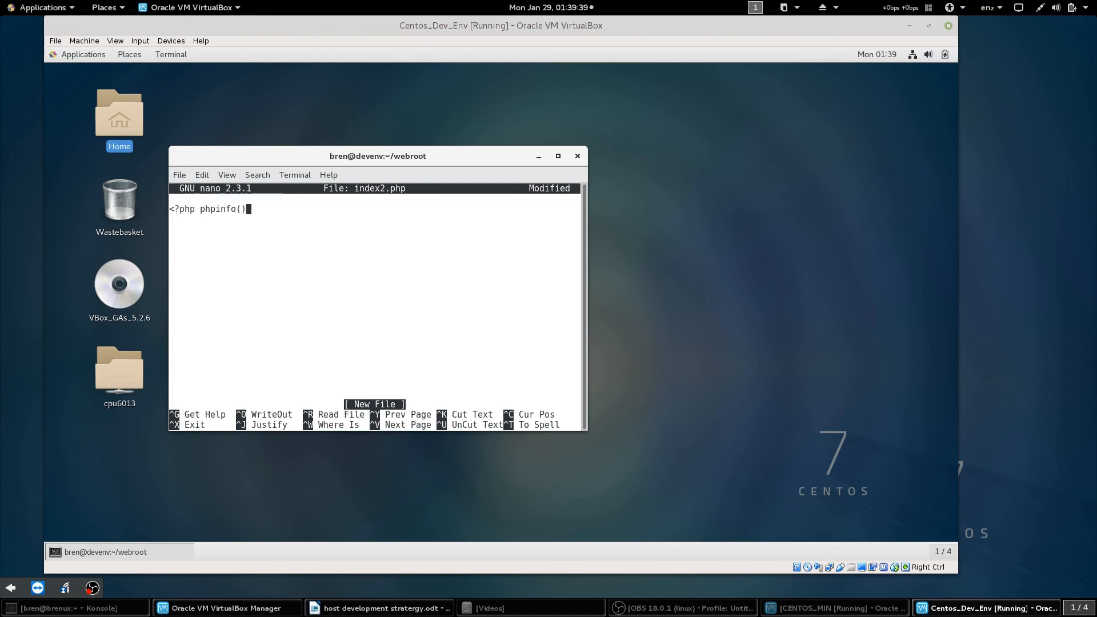
type("; /")
key("BackSpace")
type("?>")
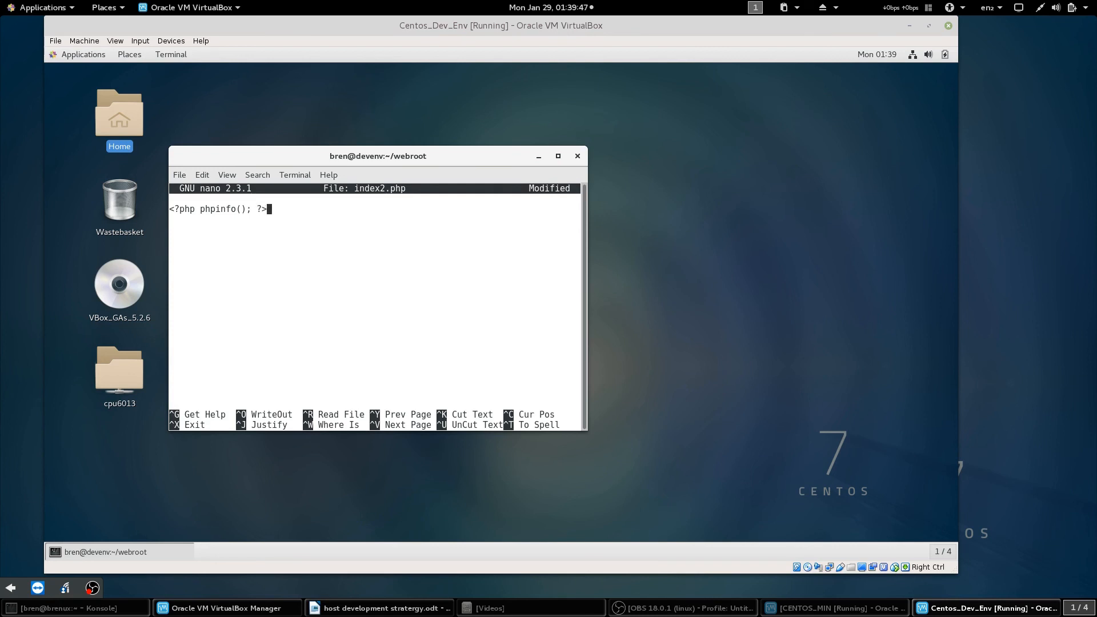
key("ctrl+x")
key("y")
key("Return")
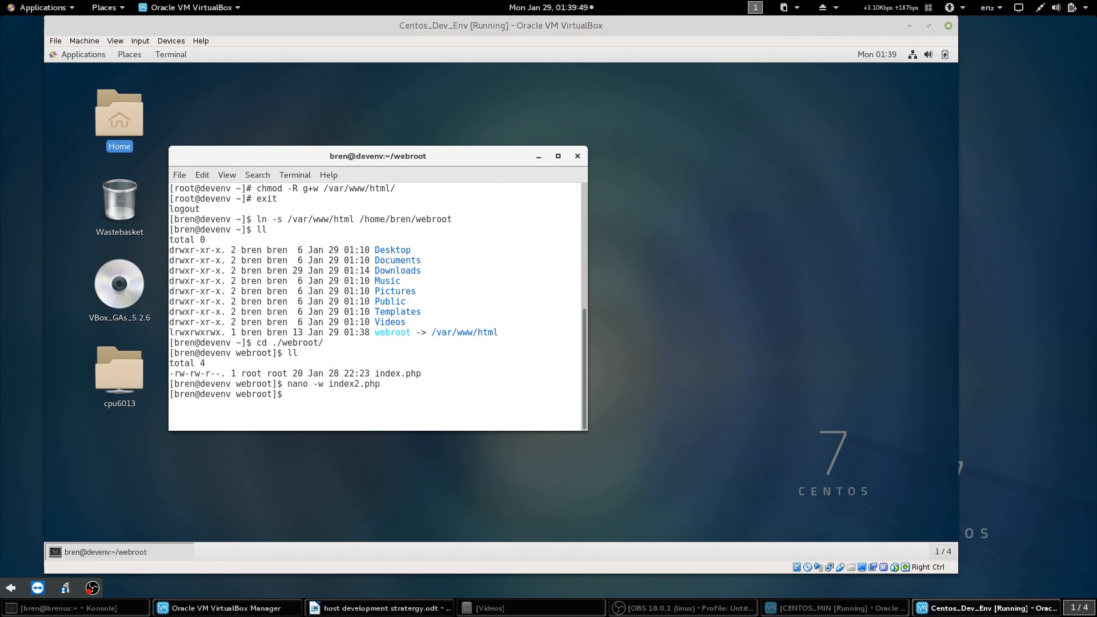
Step: Launch Google Chrome on the guest desktop and load localhost/index2.php
left_click(80, 53)
mouse_move(83, 143)
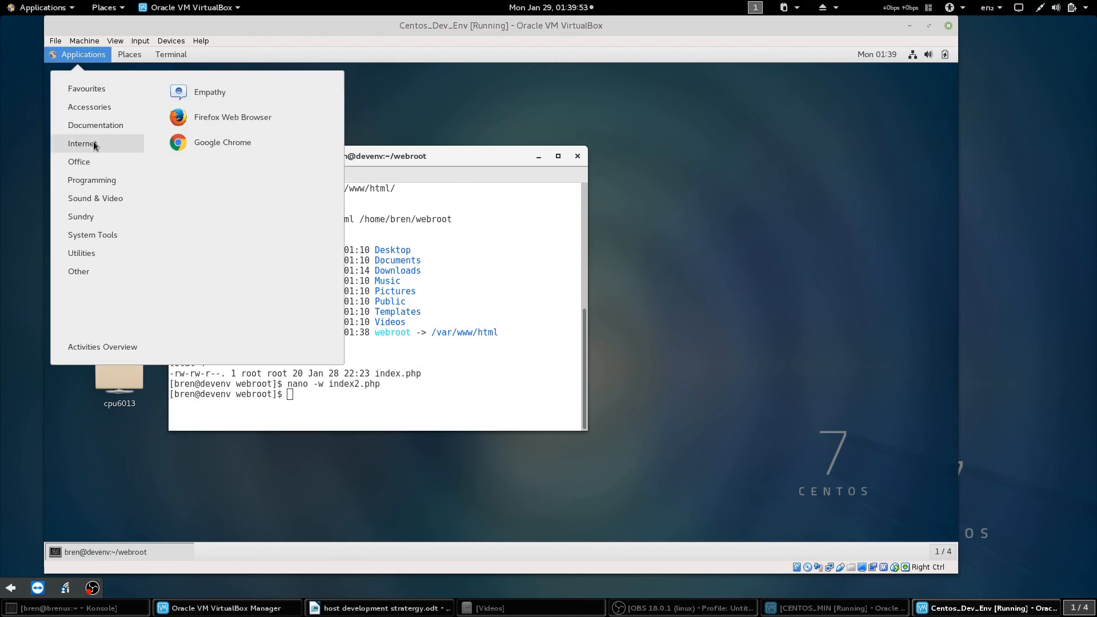
left_click(220, 140)
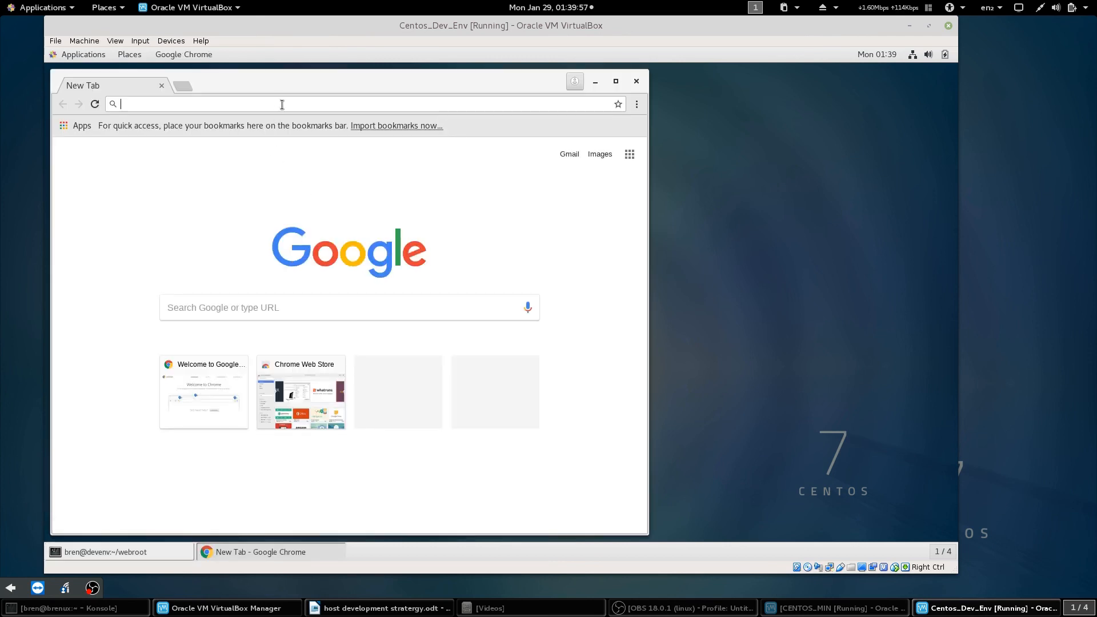
left_click(281, 105)
type("loc")
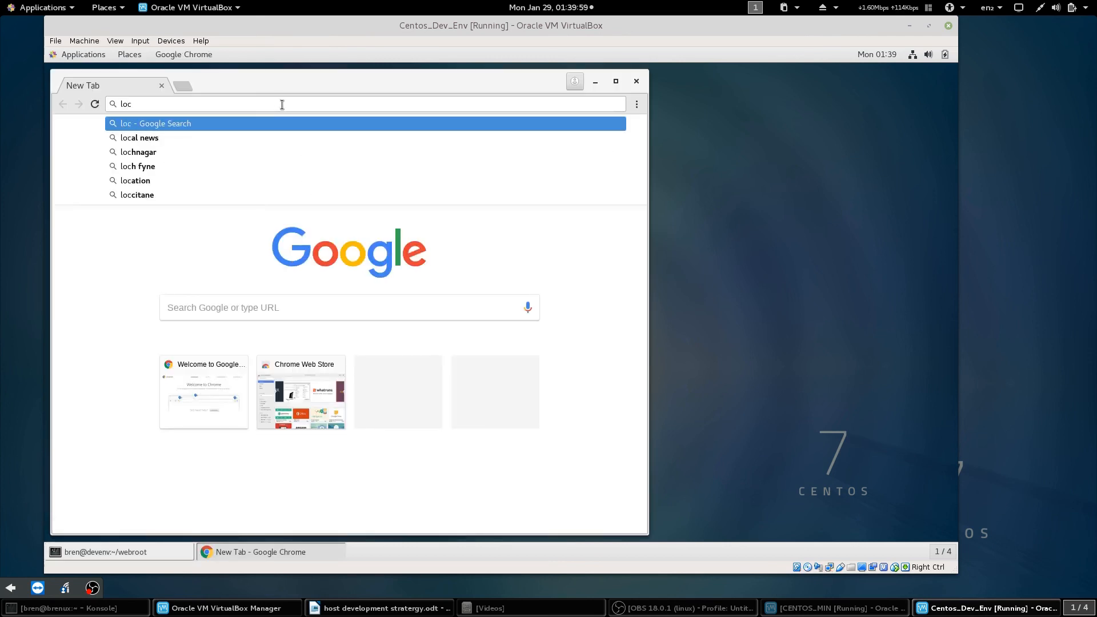
type("l")
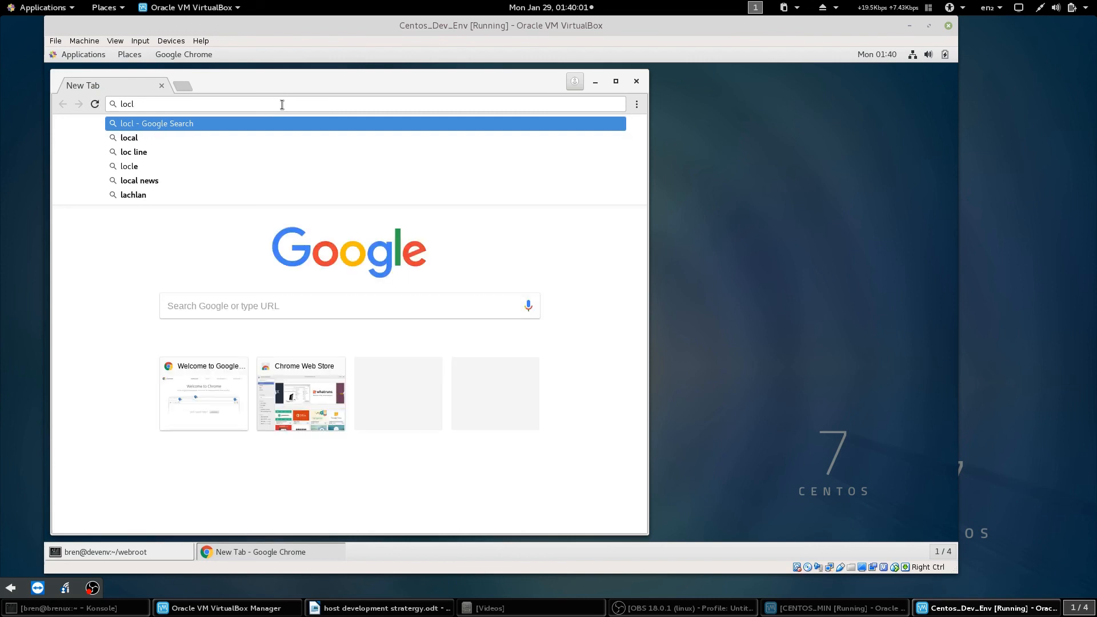
key("BackSpace")
type("a")
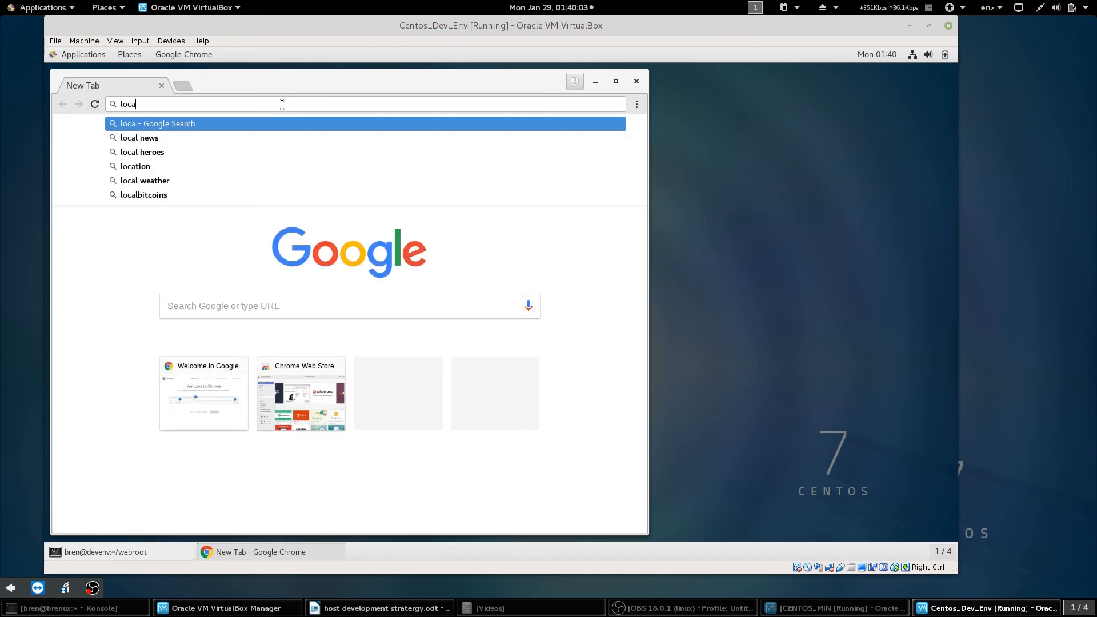
type("lhost/index2.php")
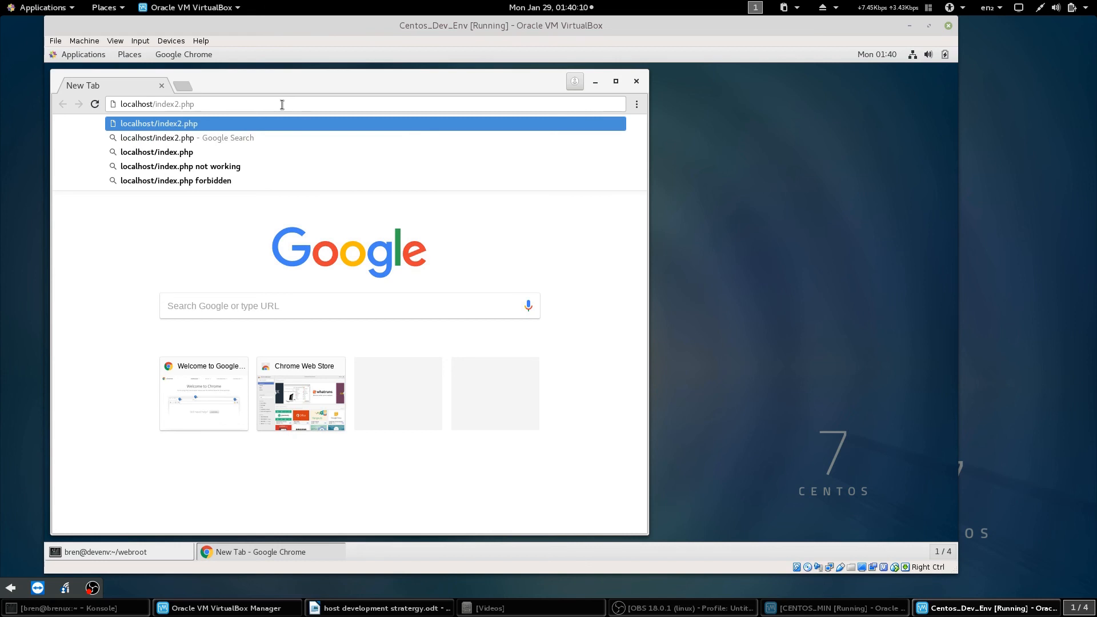
key("Return")
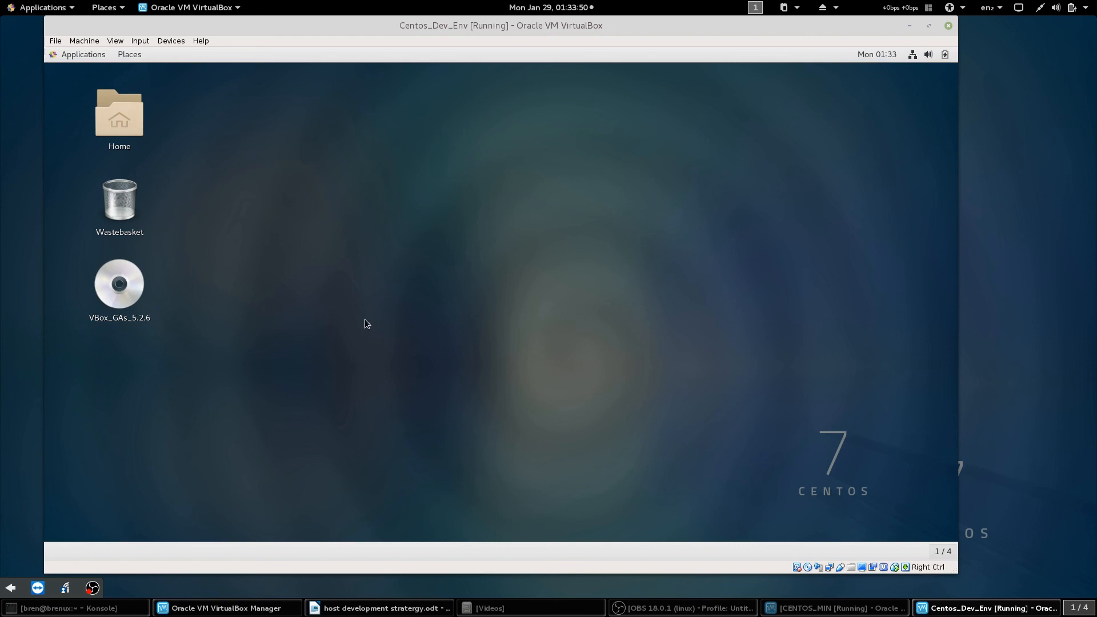
left_click(86, 57)
mouse_move(115, 107)
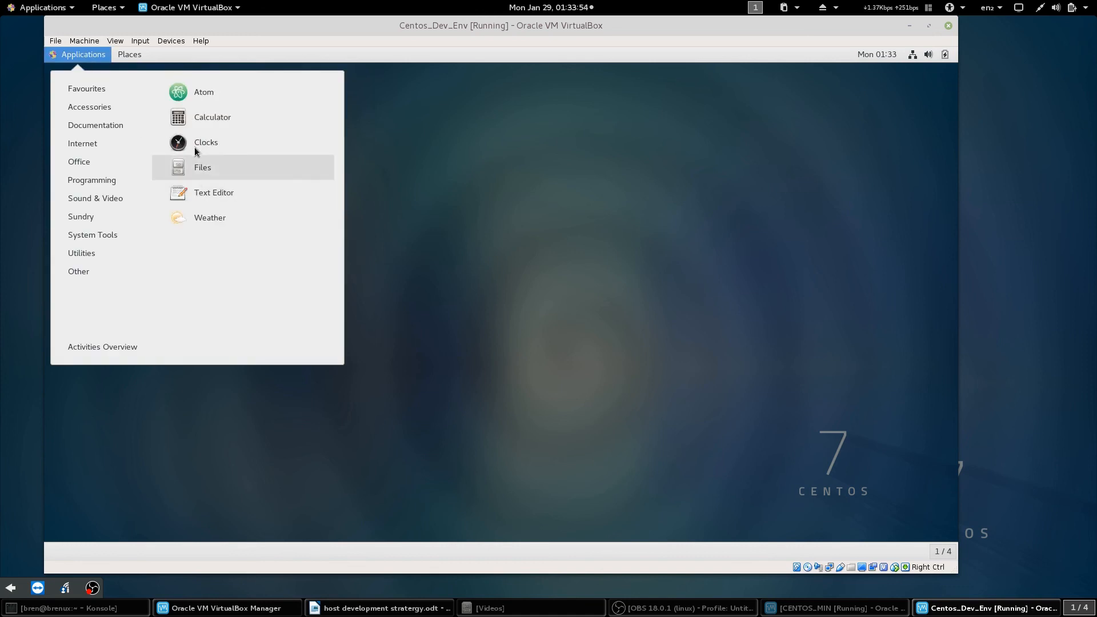
mouse_move(88, 86)
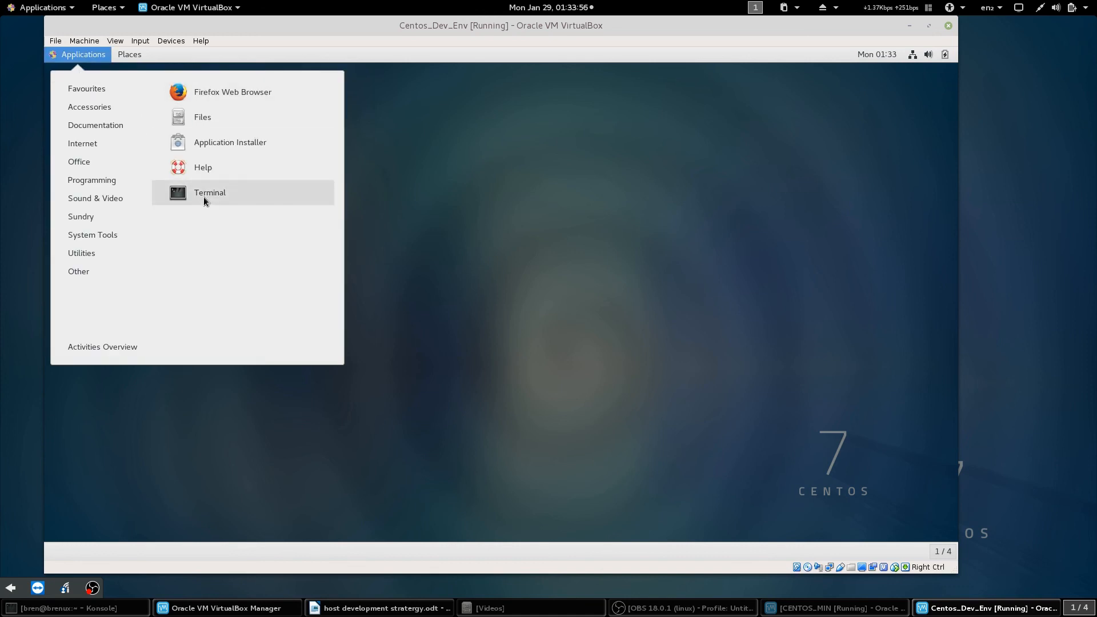
left_click(498, 170)
Step: Connect to the server ssh://cpu6013 from the guest's file manager and accept the unverified host identity
double_click(131, 109)
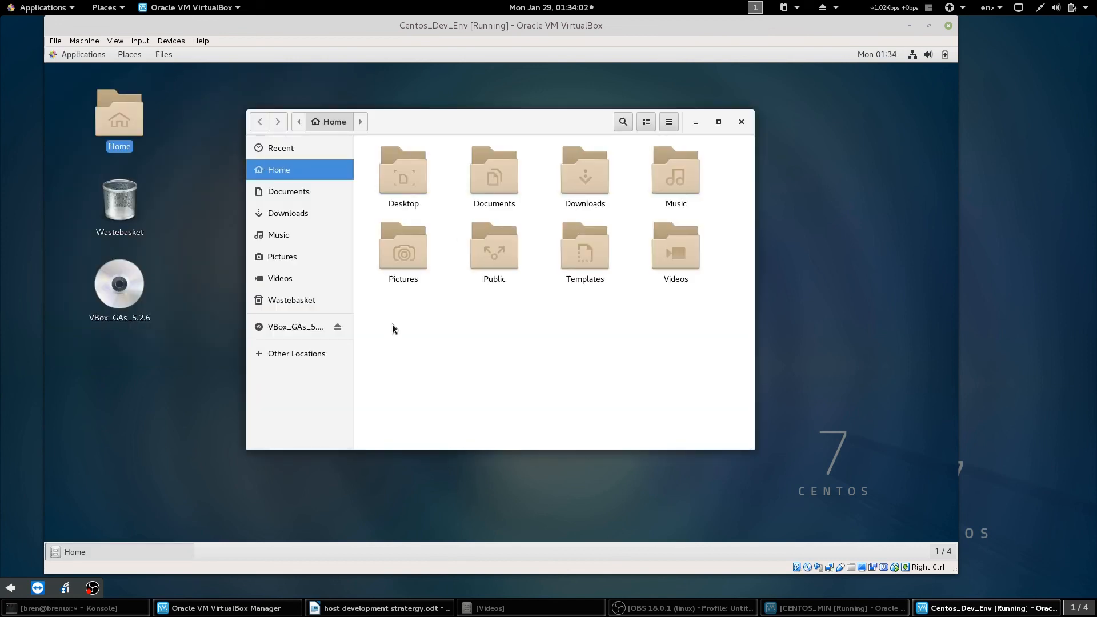
left_click(318, 358)
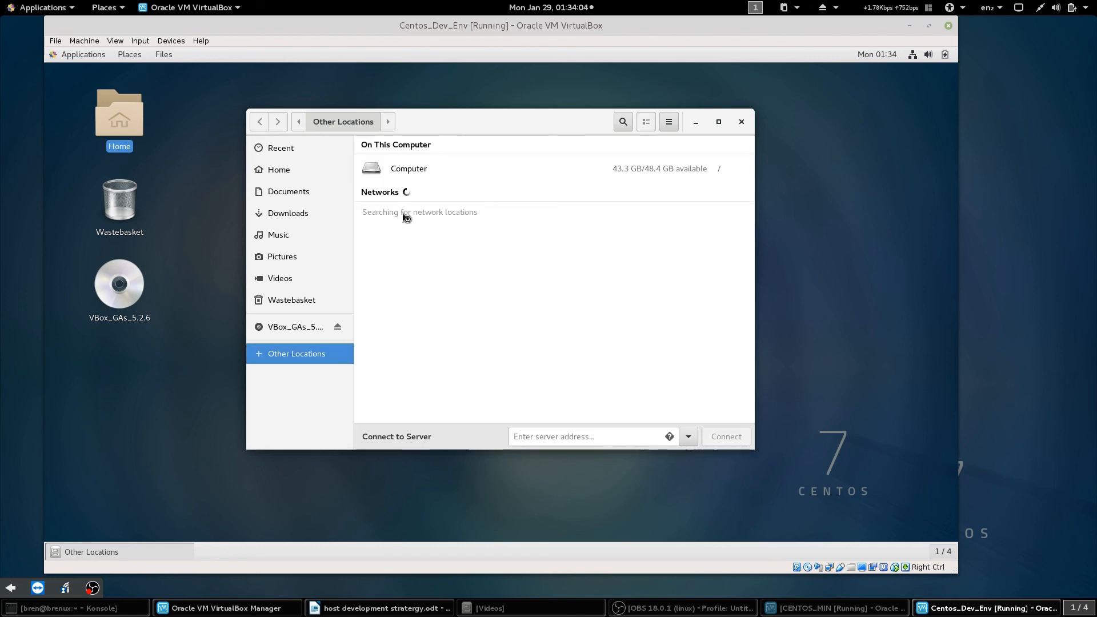
left_click(578, 437)
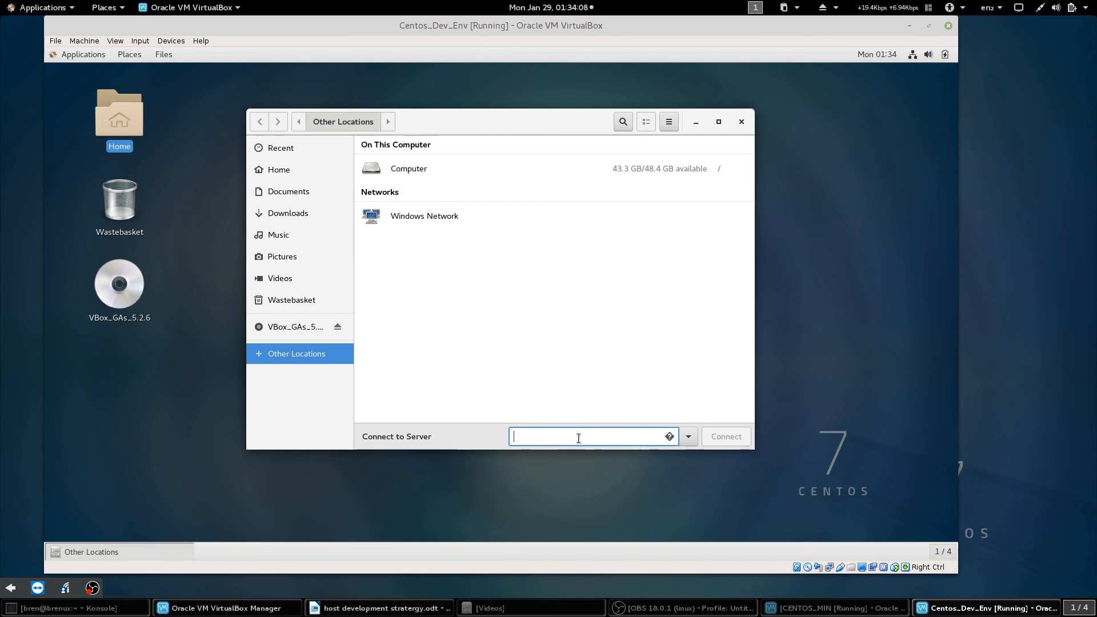
type("cpu6013")
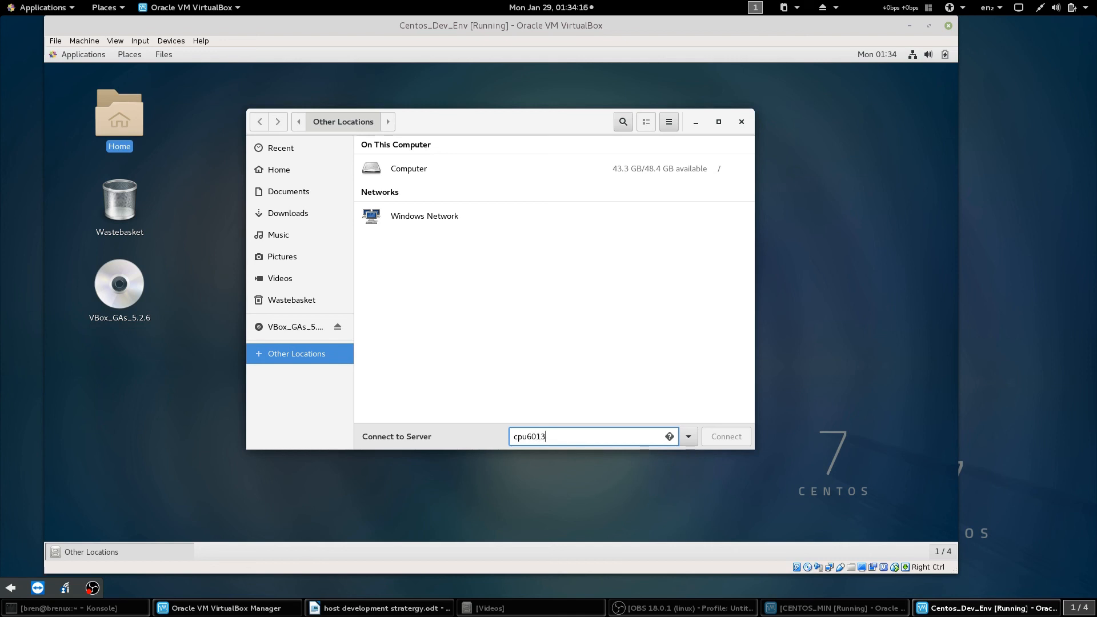
type("ssh")
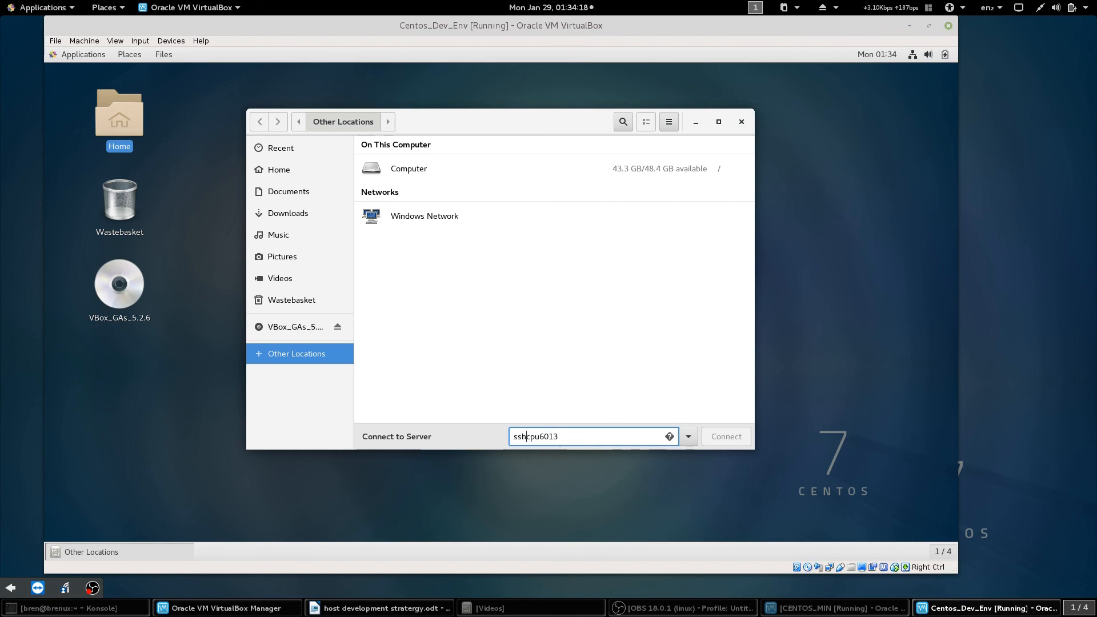
type("://")
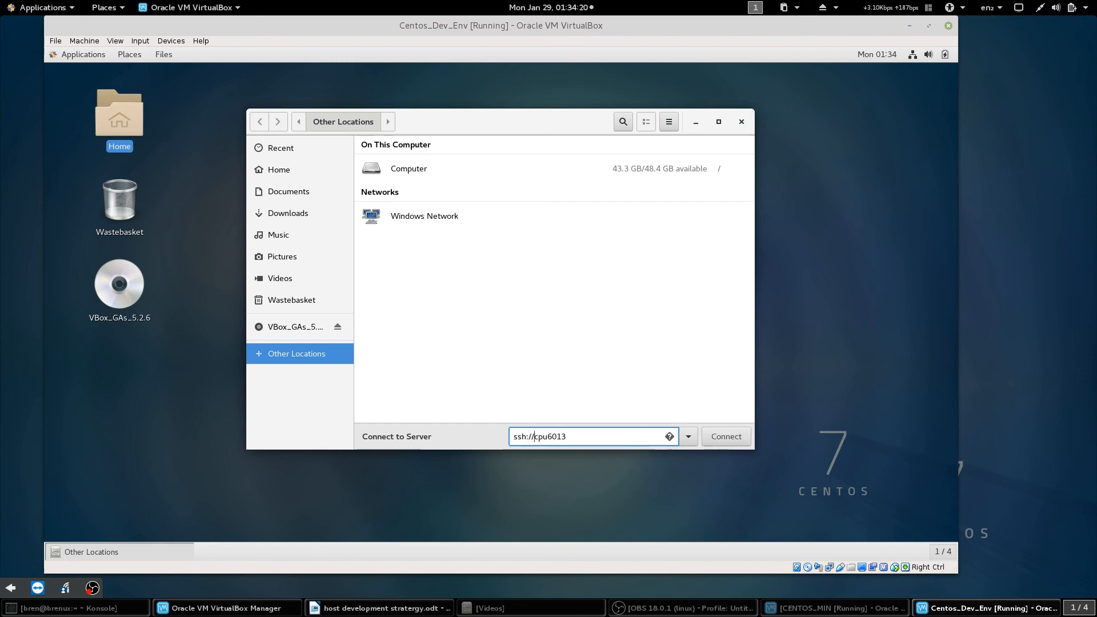
left_click(719, 436)
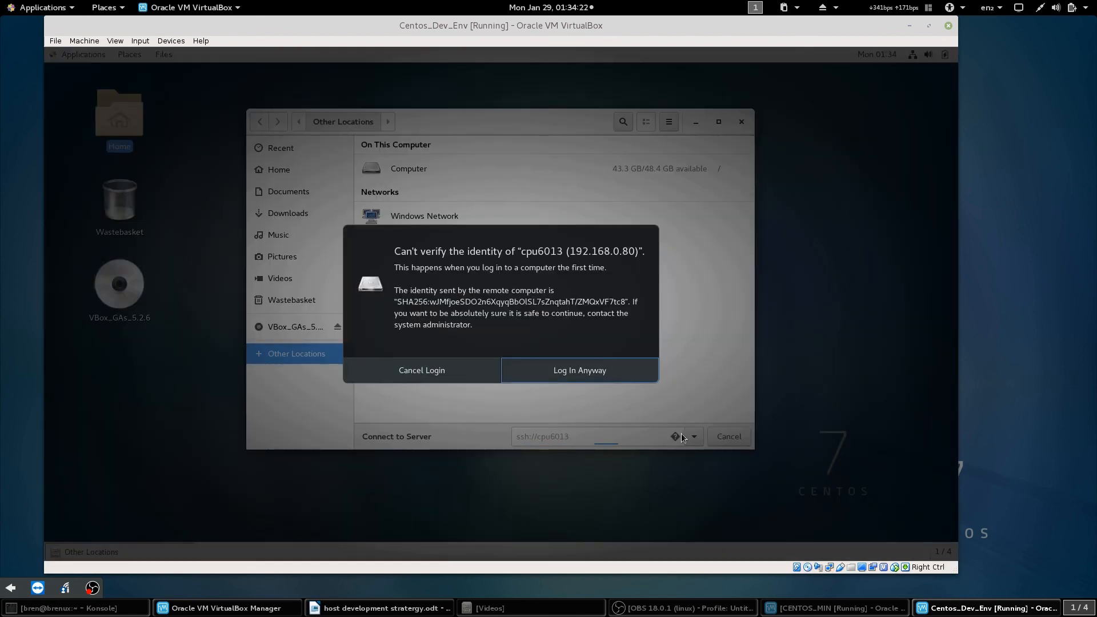
left_click(580, 373)
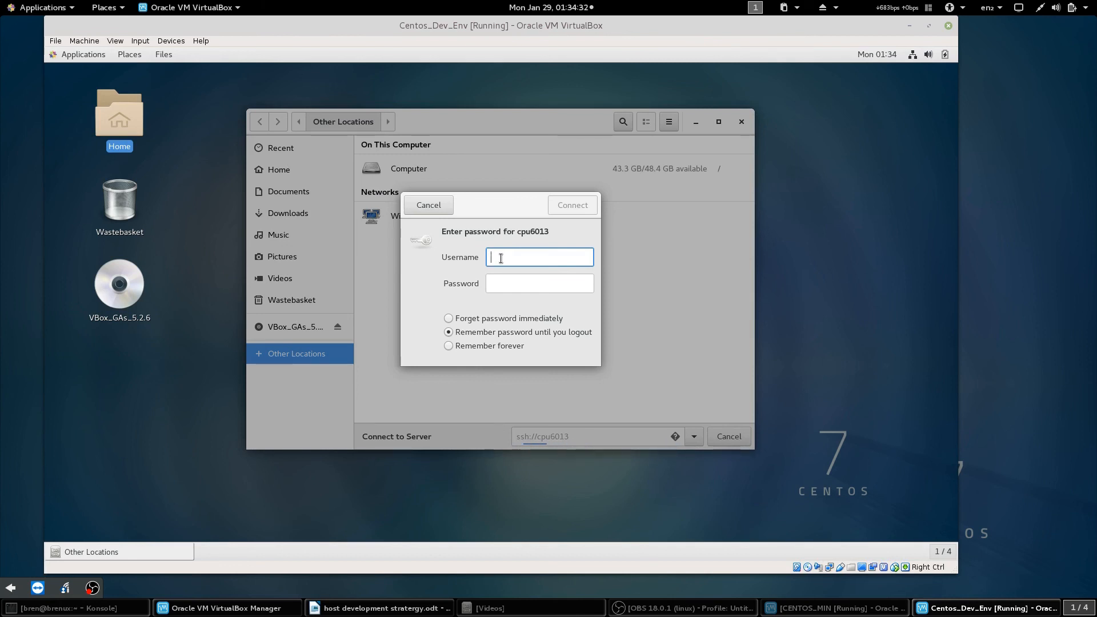
Step: Log in to cpu6013 as root with the account password, keeping it remembered until logout
type("root")
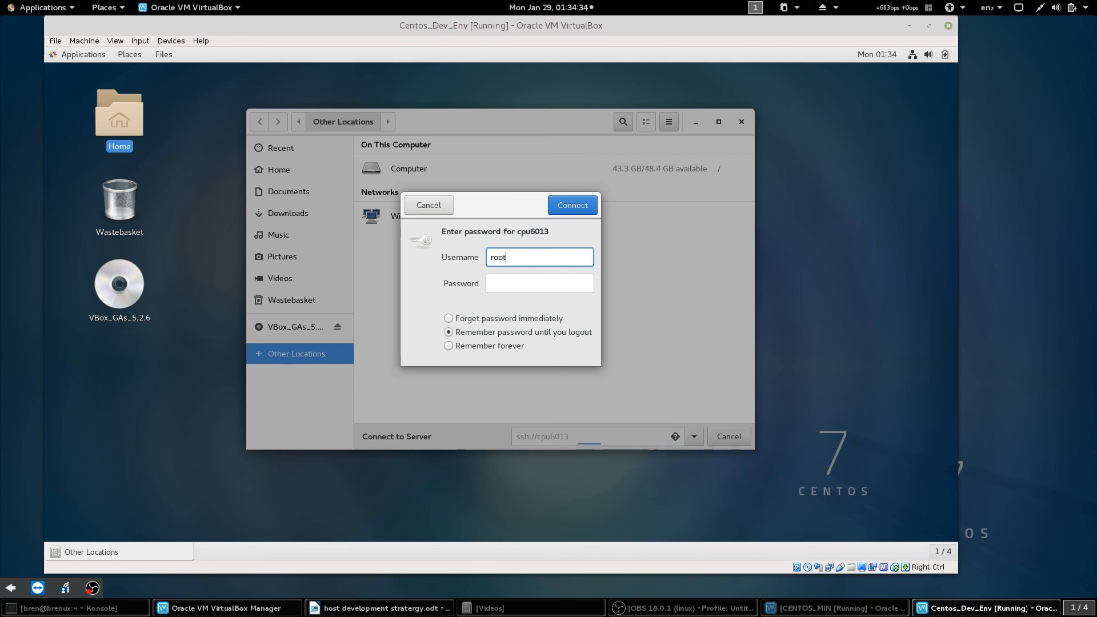
key("Tab")
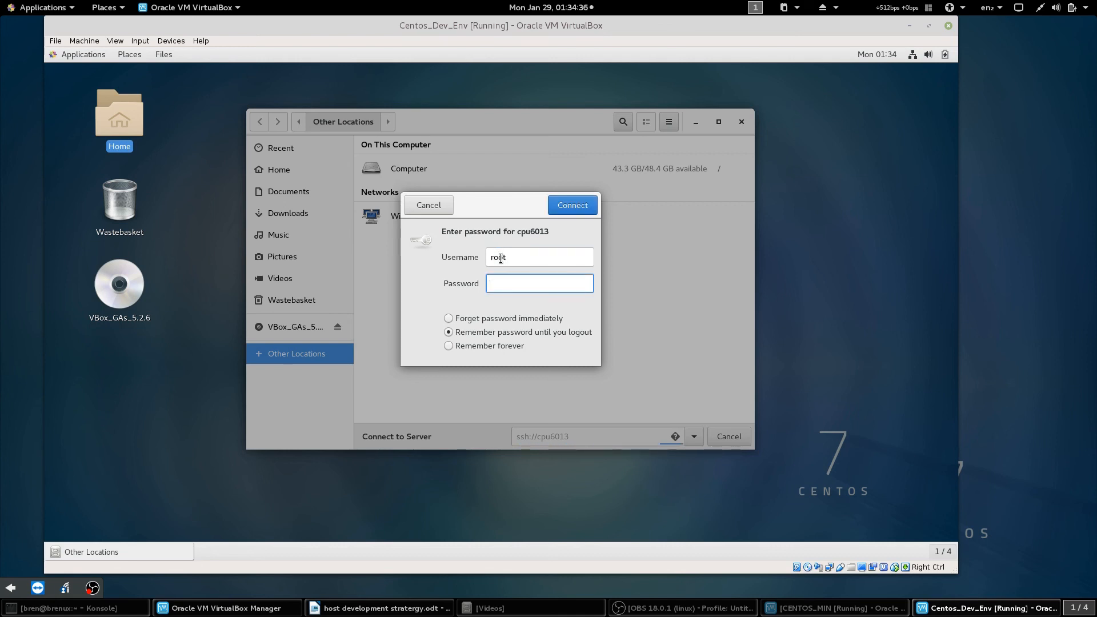
type("••••••••••")
key("Return")
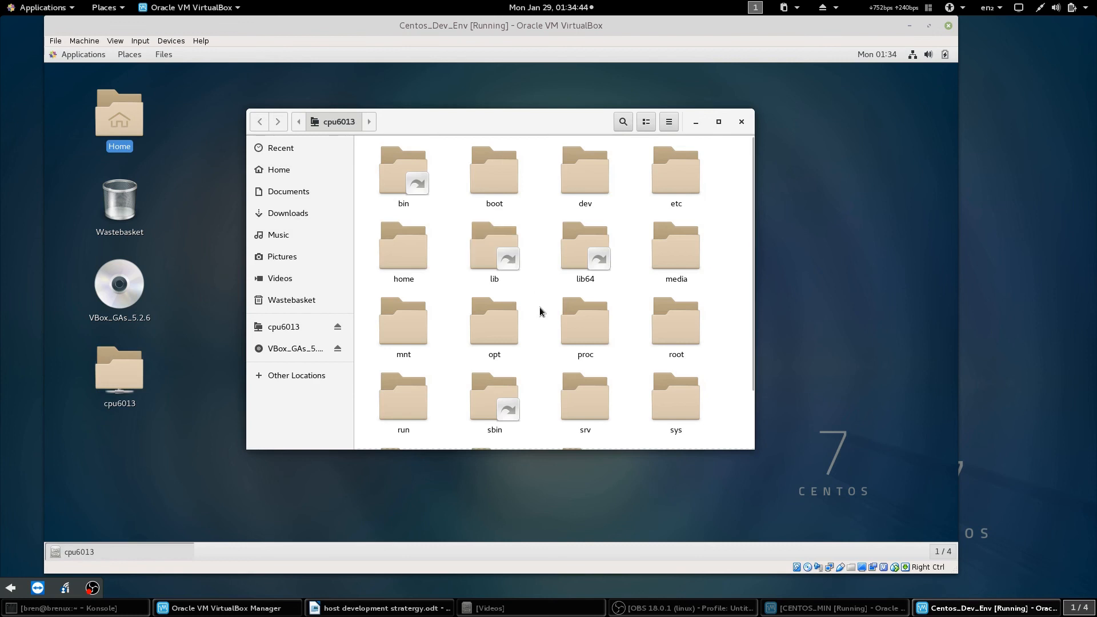
Step: Browse the cpu6013 server's file system to the /var/www/html folder
scroll(540, 312, "down", 2)
scroll(540, 312, "up", 2)
scroll(540, 312, "down", 2)
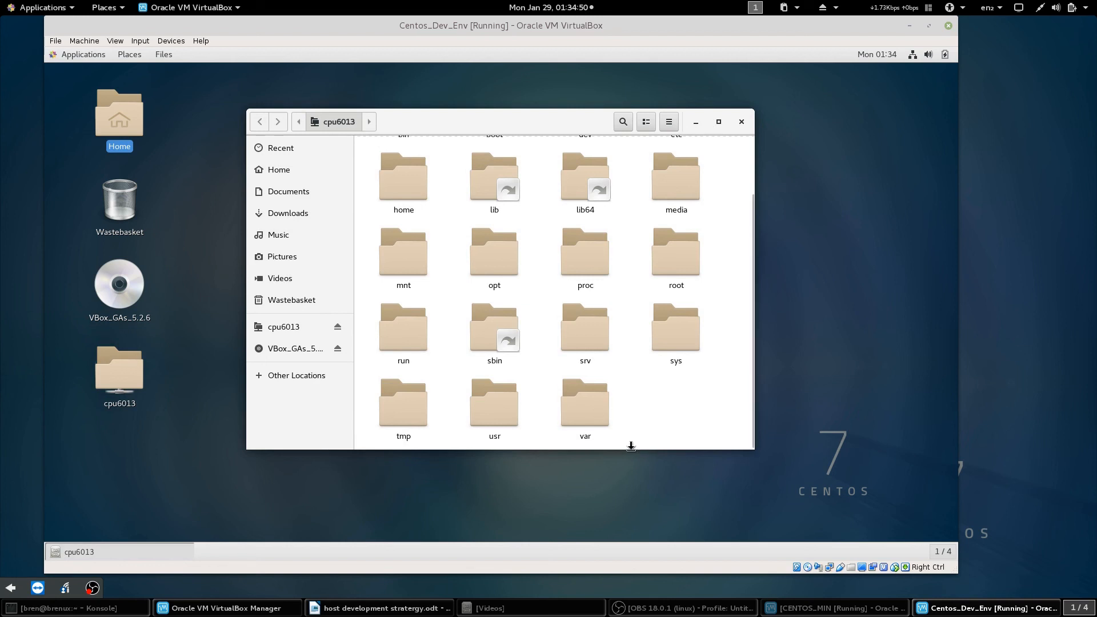
double_click(574, 411)
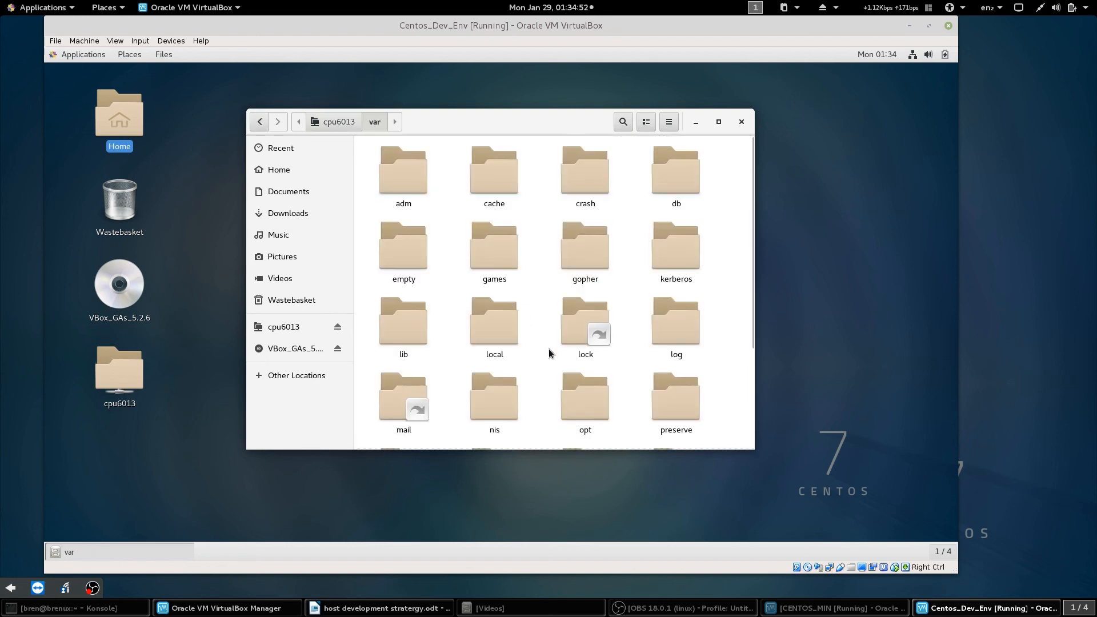
scroll(544, 355, "down", 5)
double_click(656, 340)
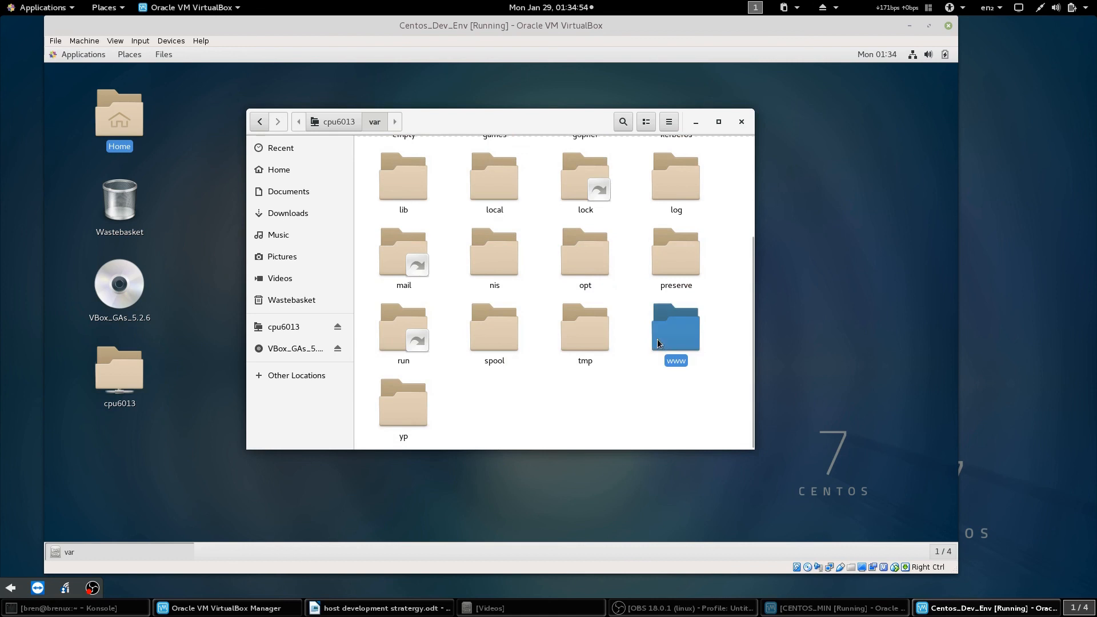
double_click(493, 179)
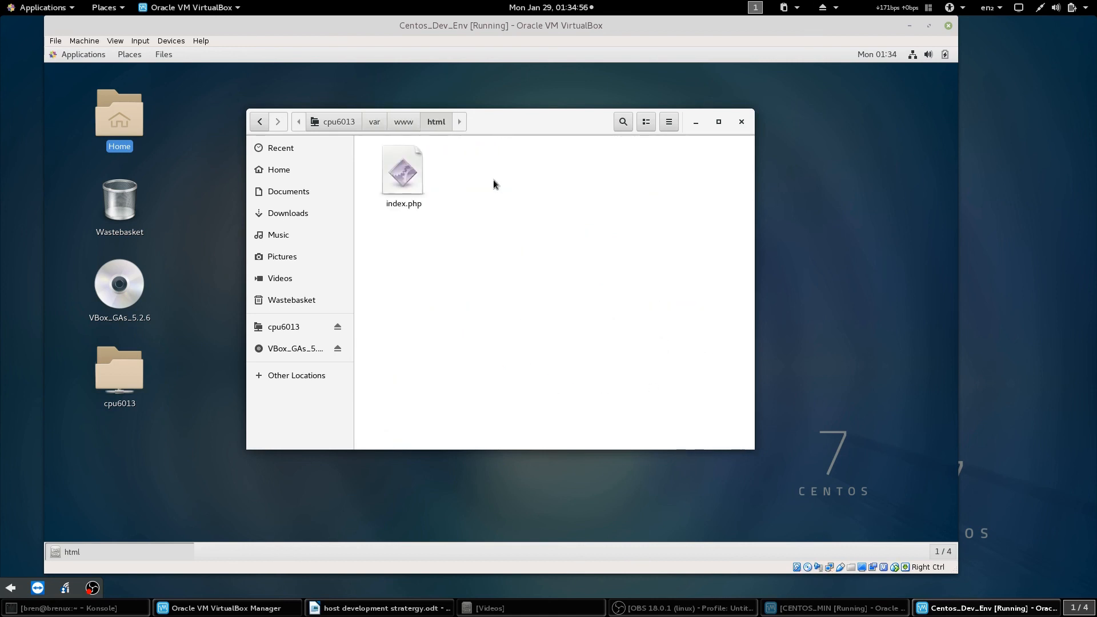